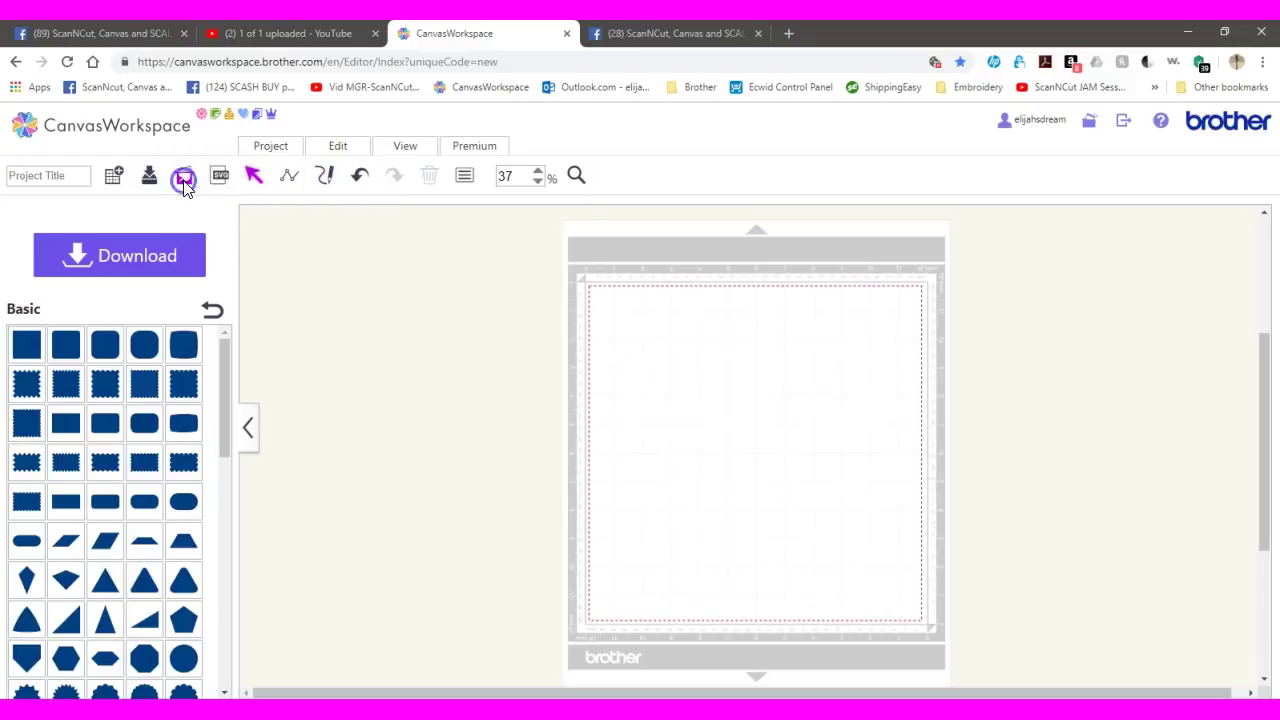
Step: Start a Normal Tracing of the ENJO Canada logo image, member.png
click(184, 180)
click(643, 550)
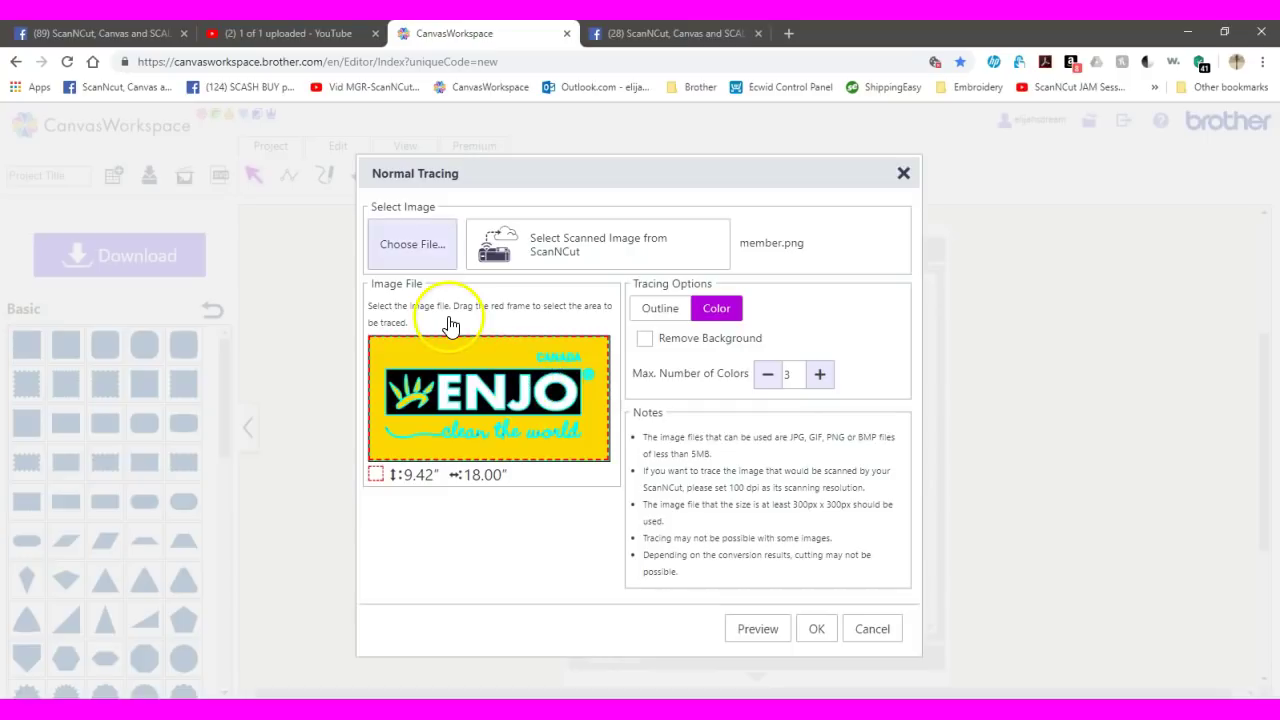
Step: Trace member.png in Color with 3 colours, keep the background, and decline pasting the original image
click(502, 370)
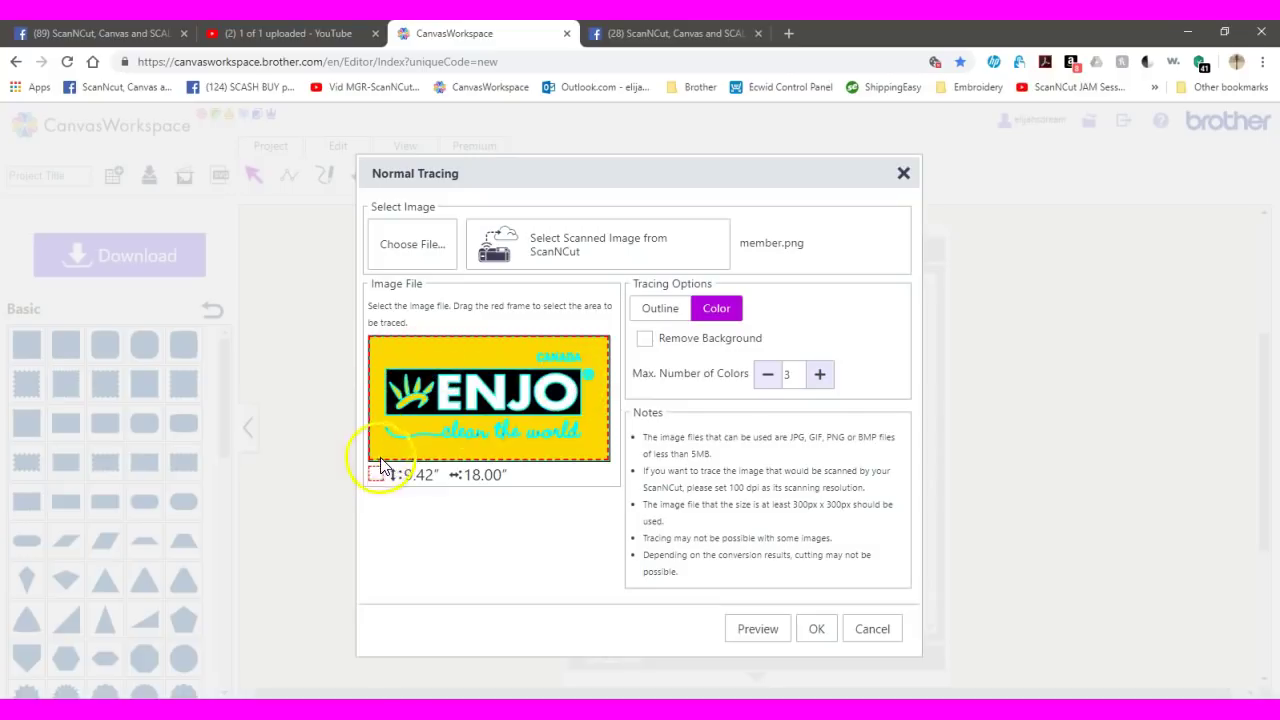
click(645, 342)
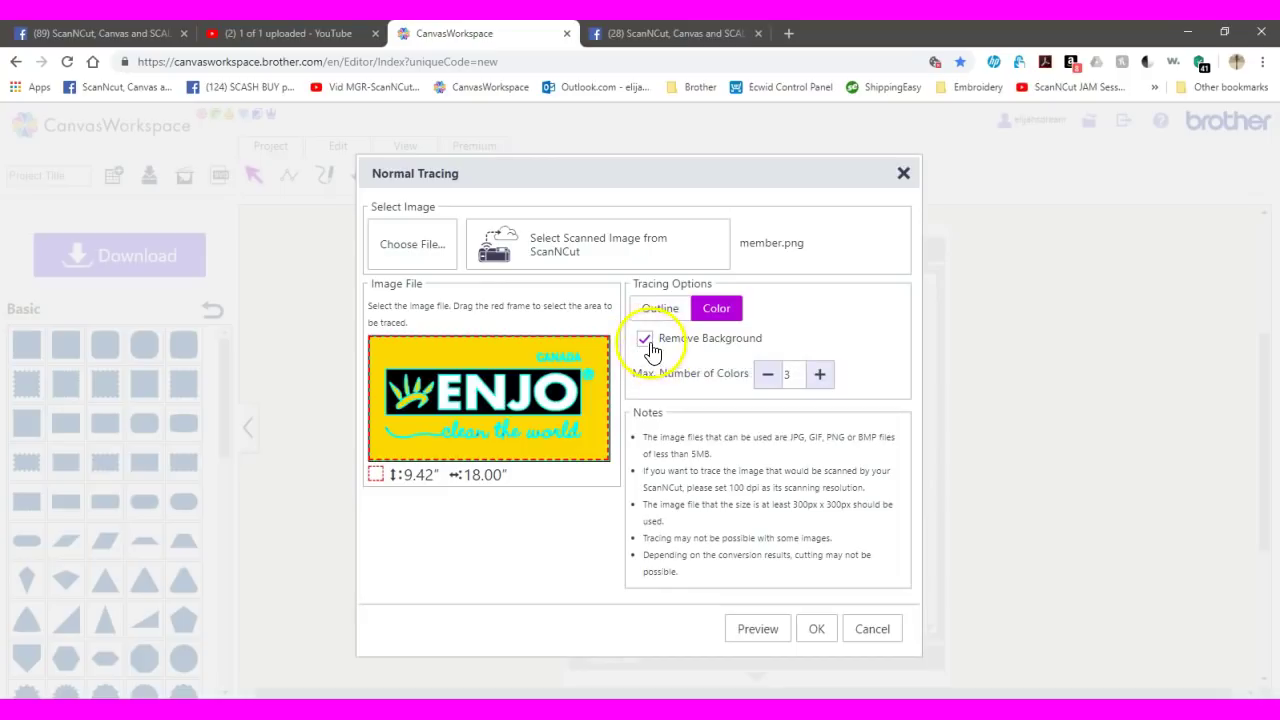
click(646, 343)
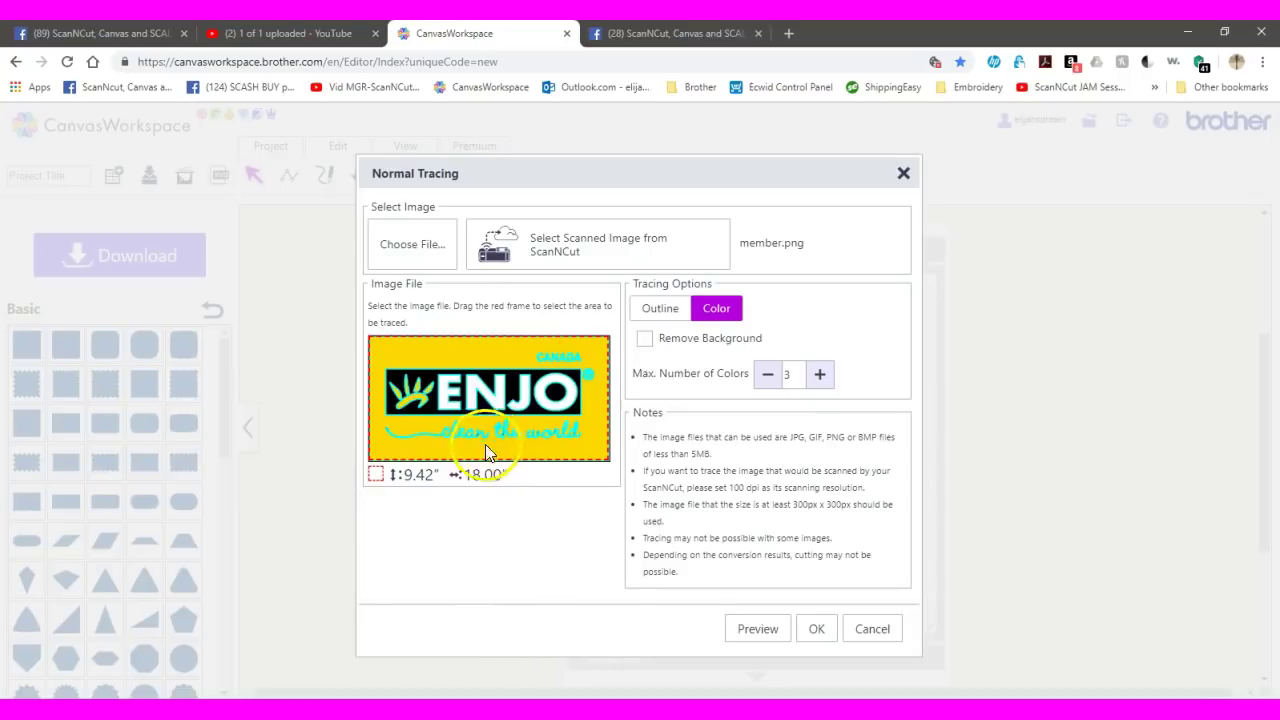
click(818, 632)
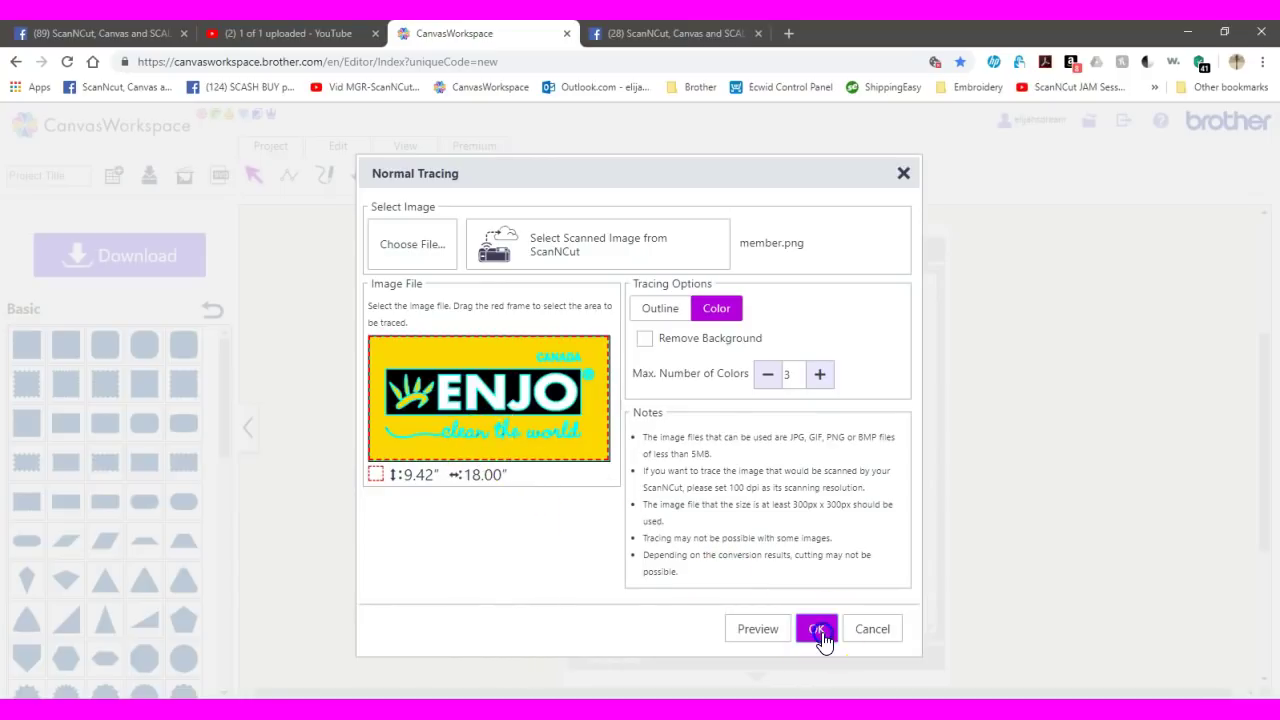
click(729, 470)
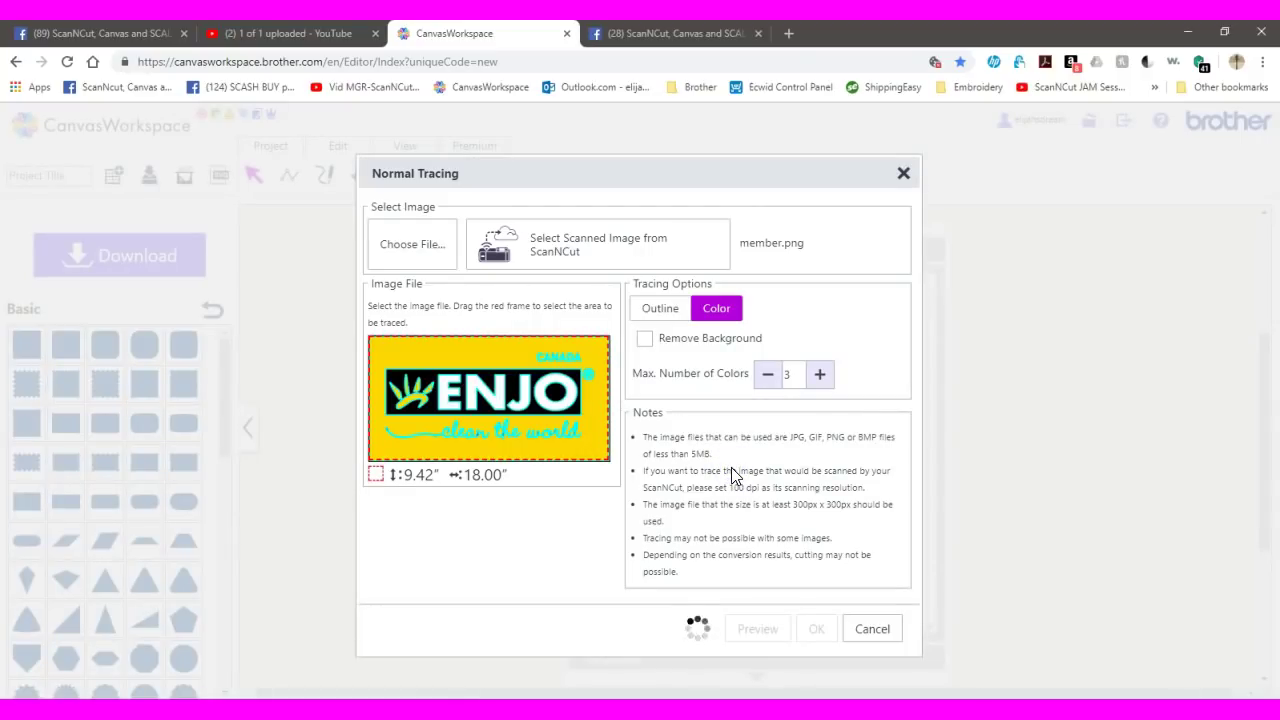
Step: Drag the top traced layer group, with CANADA and the script line, off the mat to the left
click(780, 560)
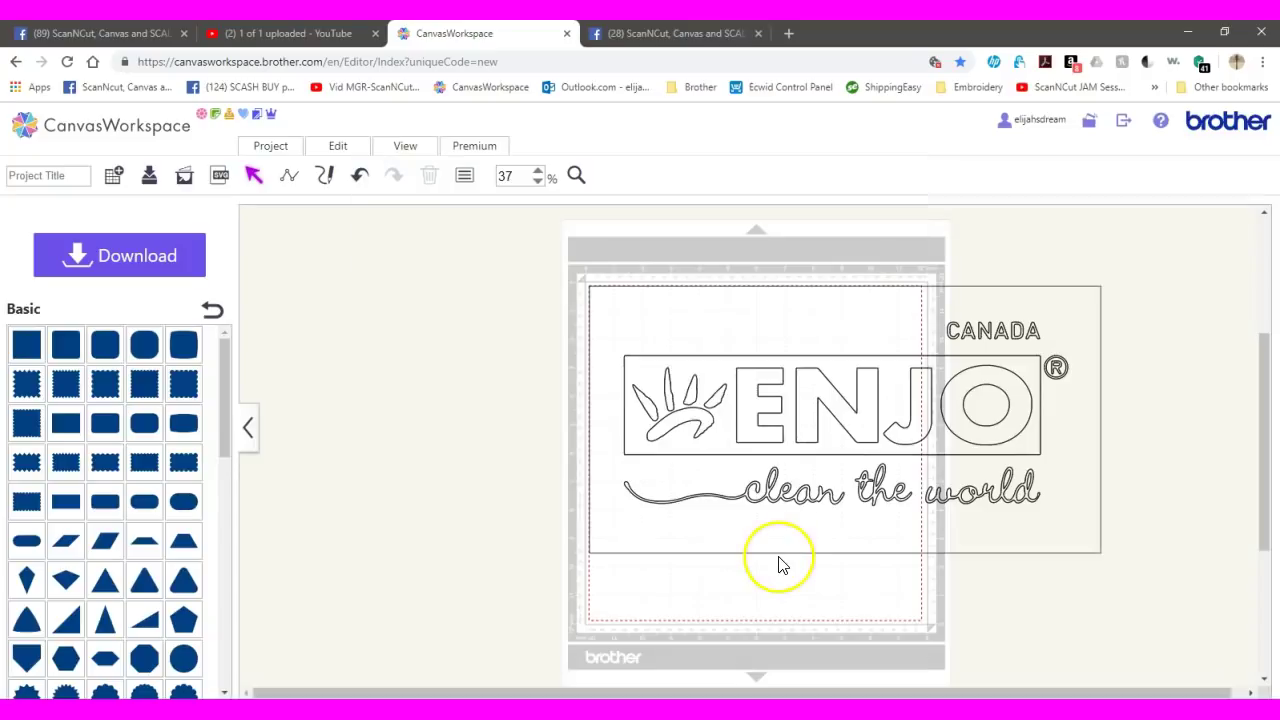
click(808, 549)
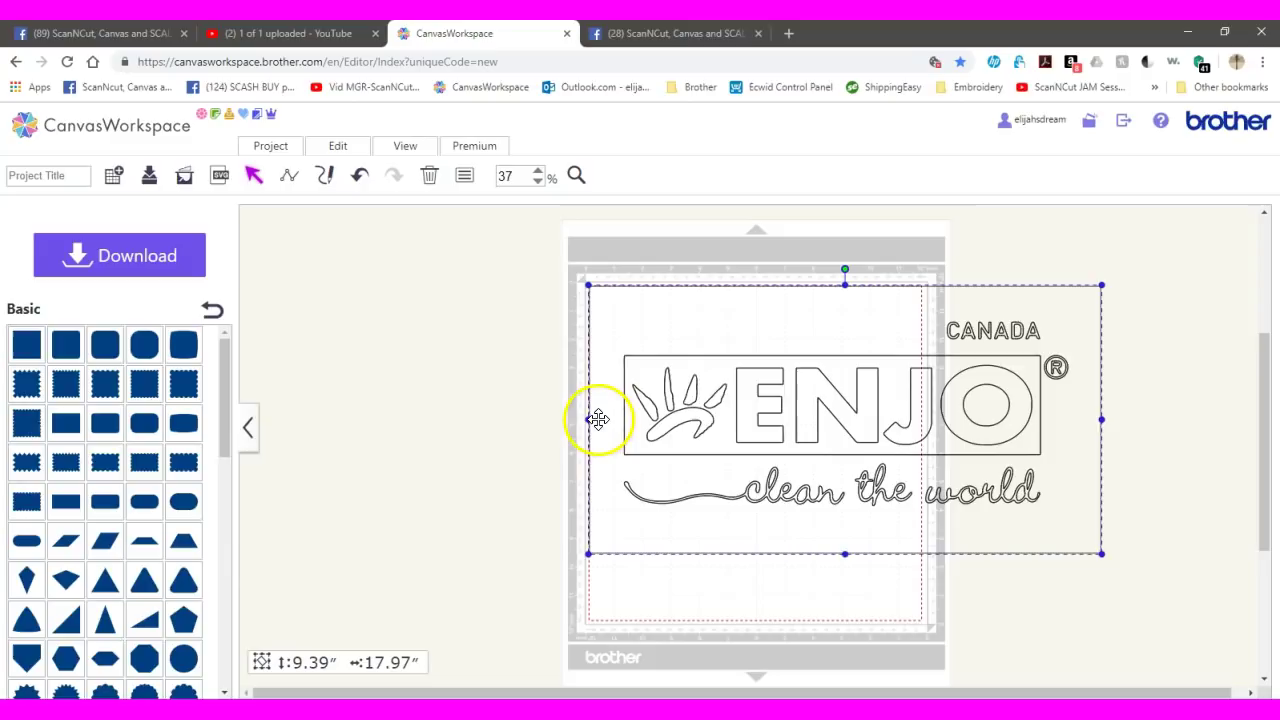
drag(607, 420, 339, 408)
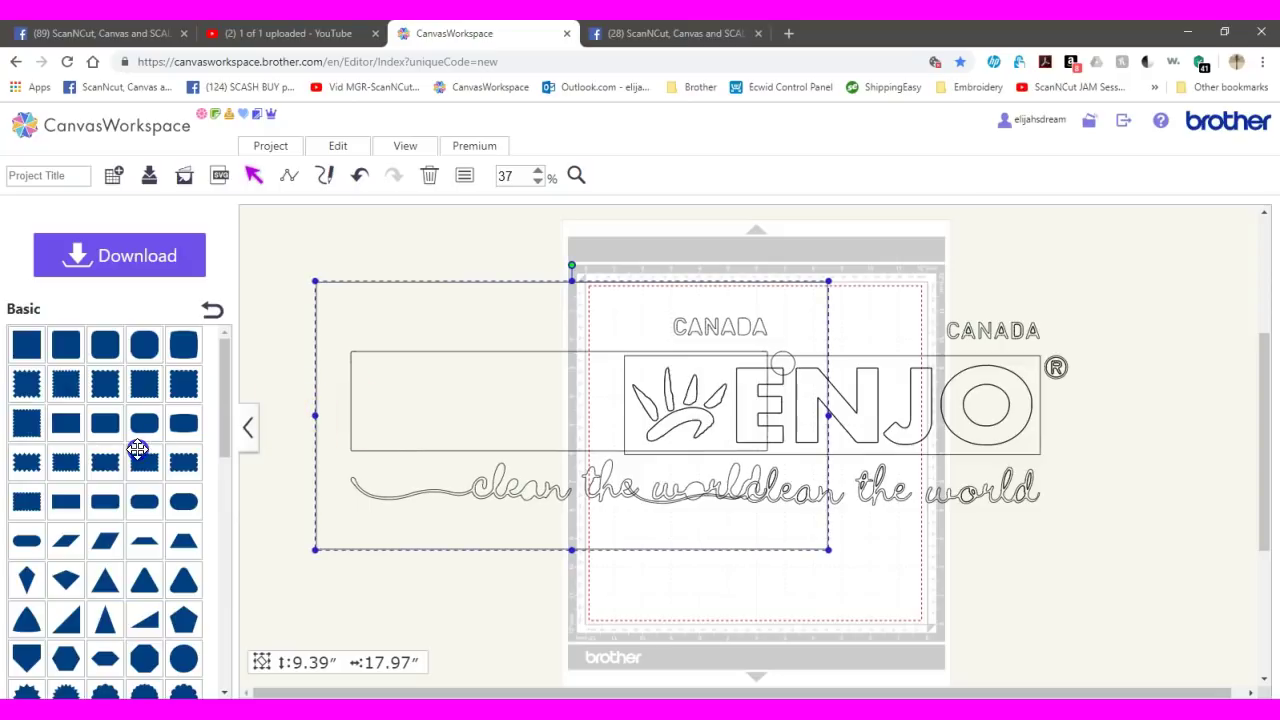
drag(483, 373, 264, 363)
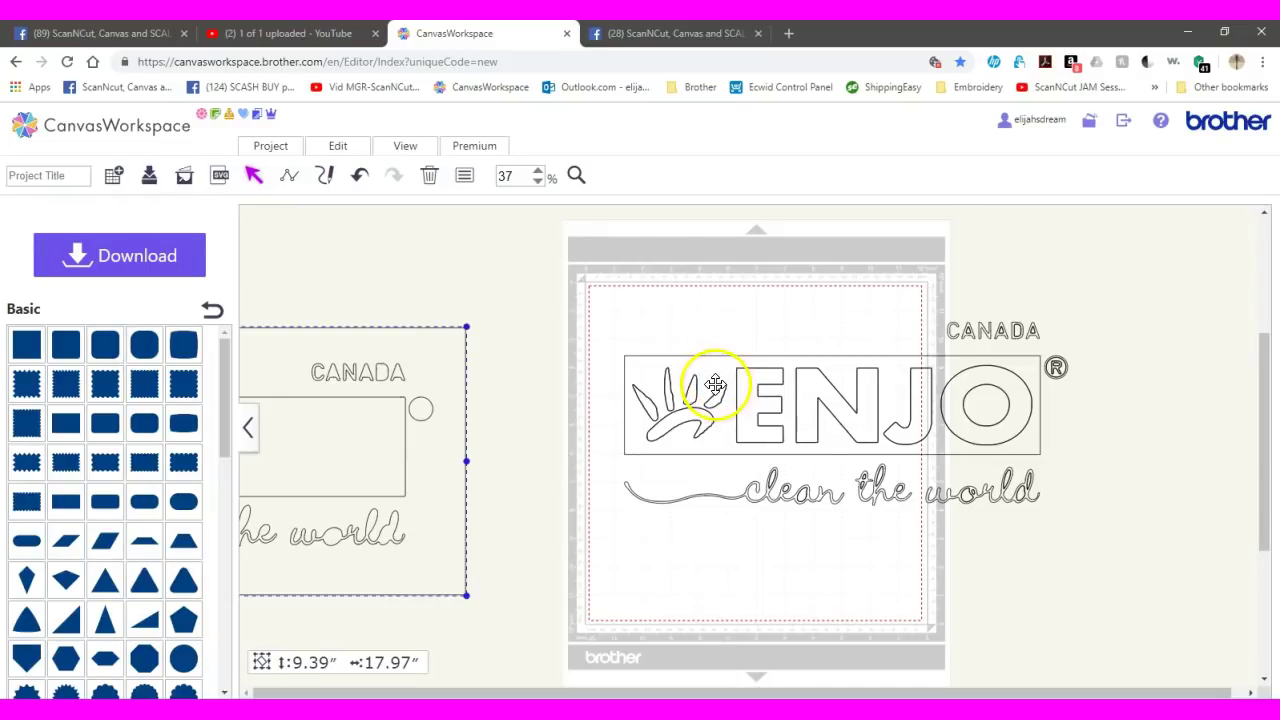
Step: Drag an ENJO logo layer below the mat, move the O's inner circle into it, and select the ENJO letters
click(718, 369)
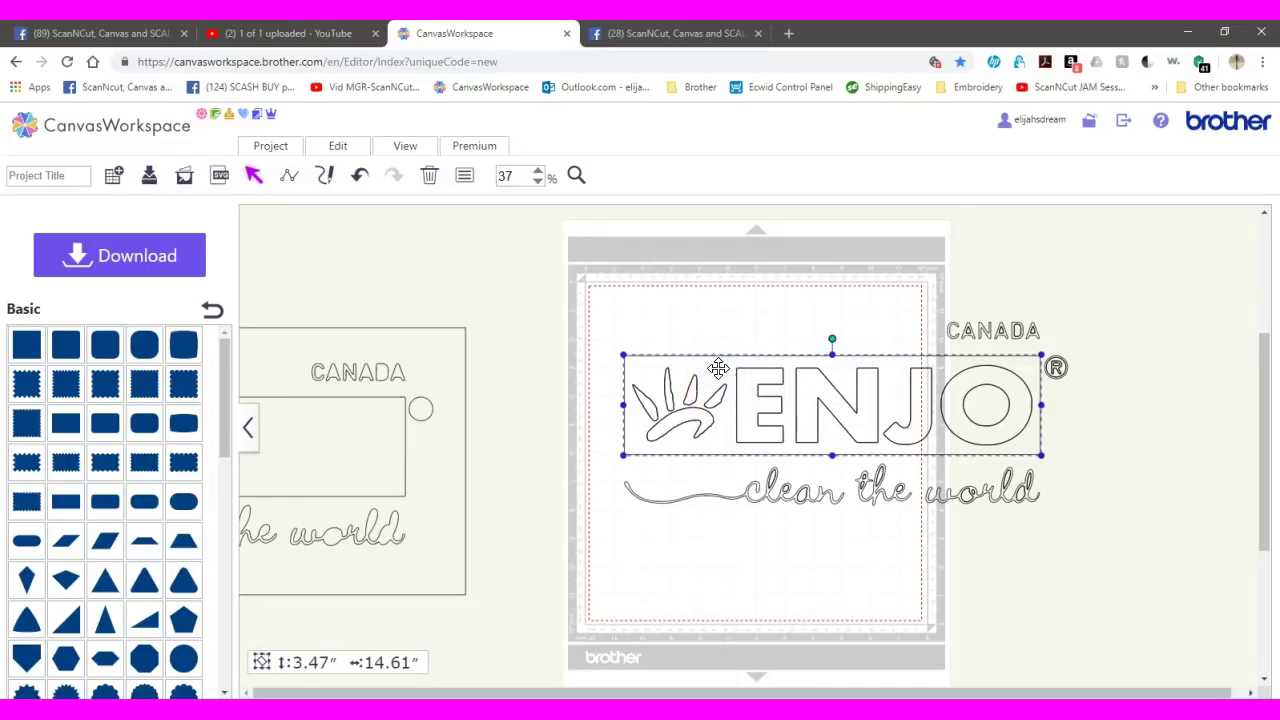
drag(718, 369, 701, 627)
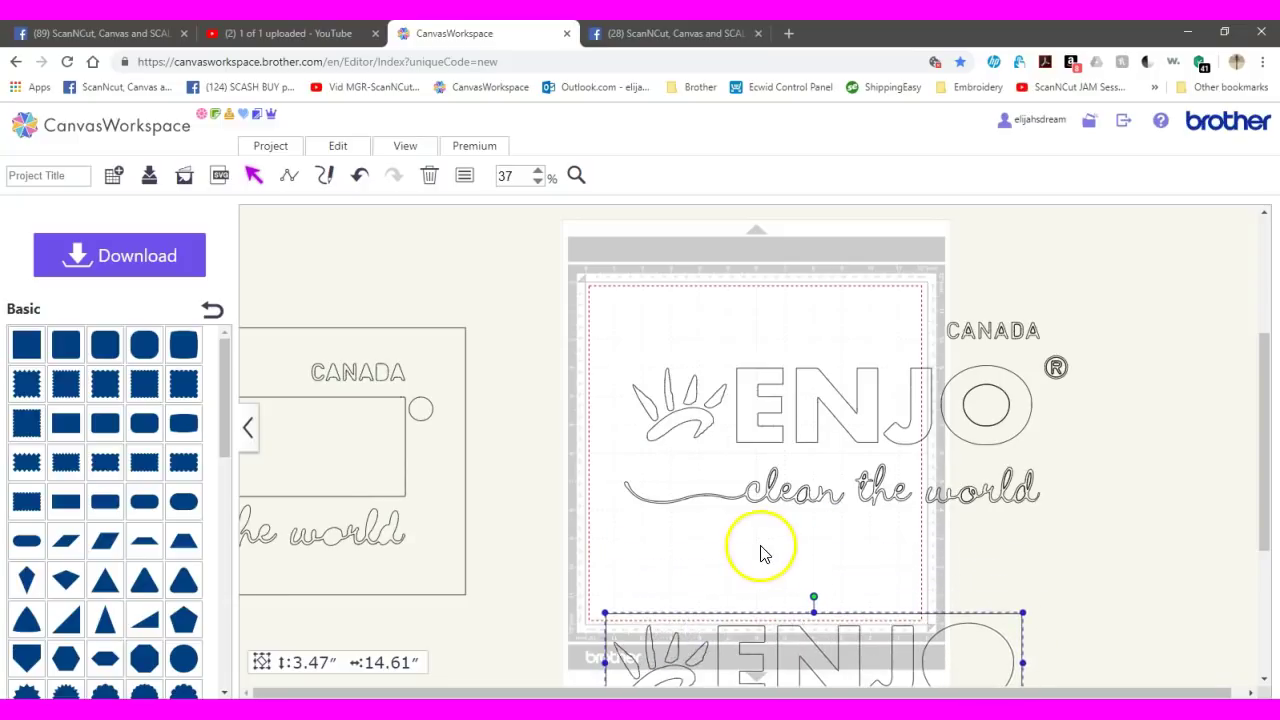
click(986, 409)
drag(985, 431, 968, 668)
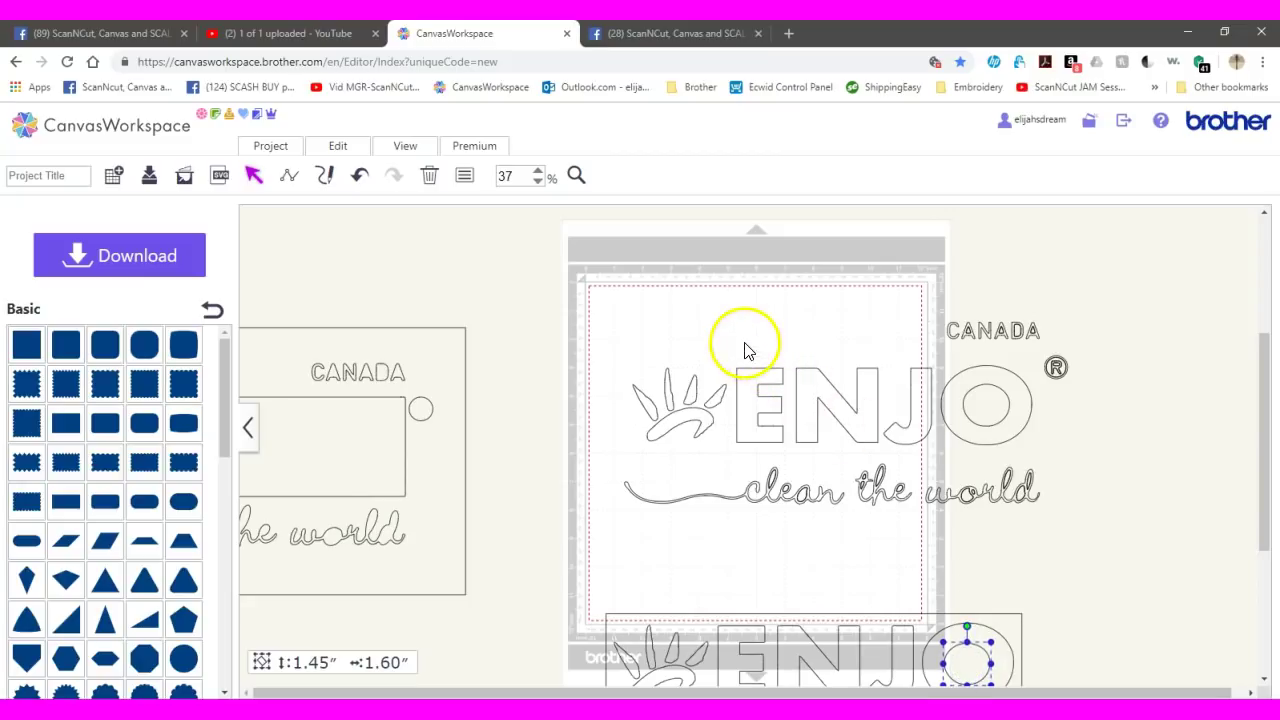
drag(744, 344, 1004, 460)
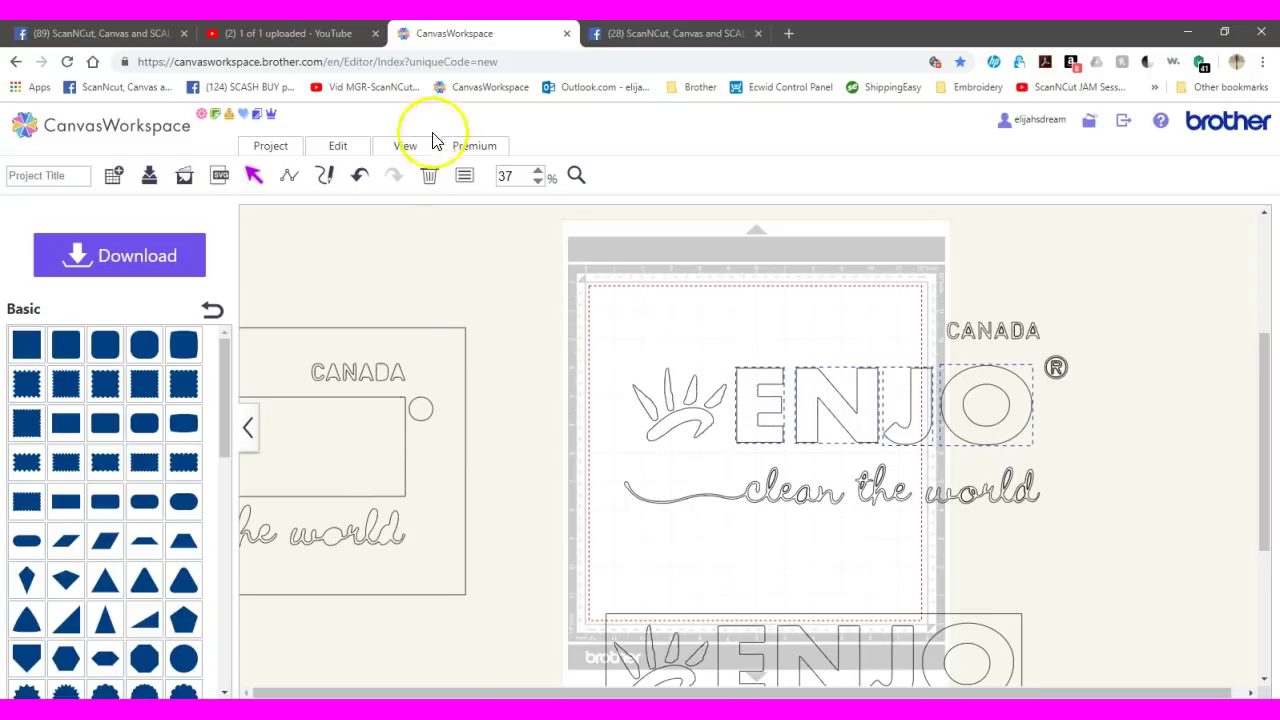
Step: Fill the selected ENJO letters white in Properties
click(465, 180)
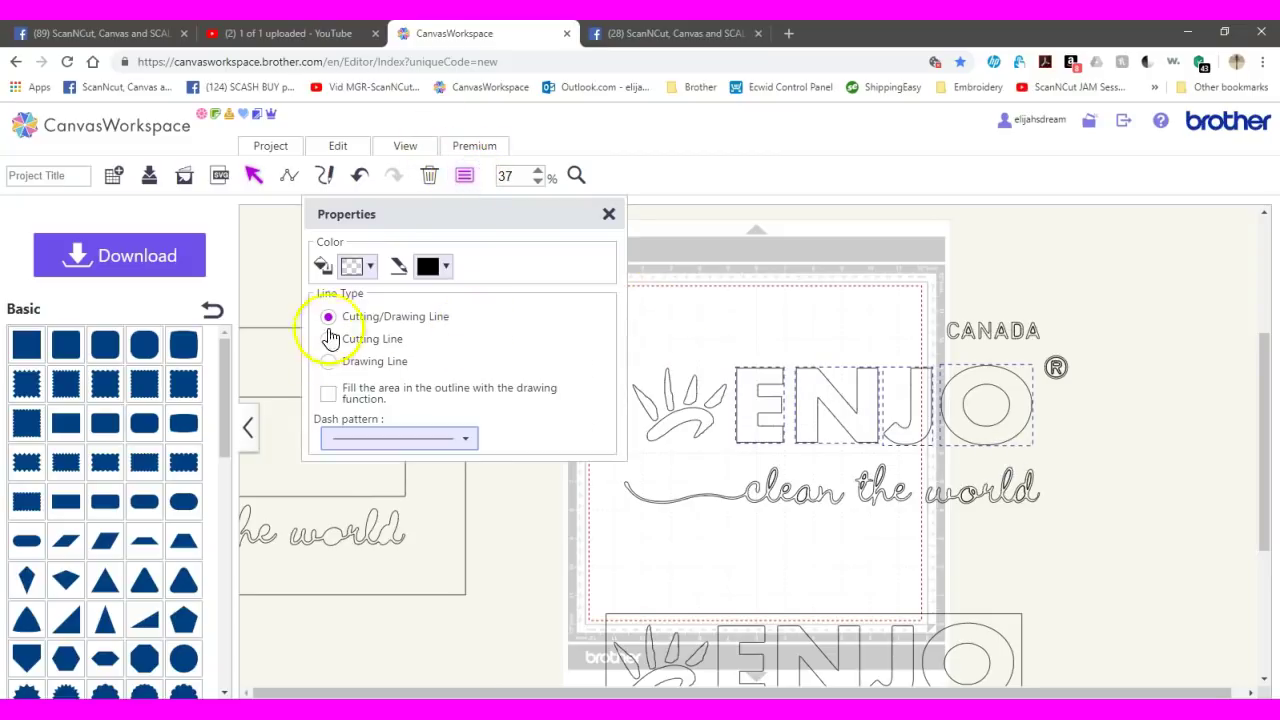
click(362, 268)
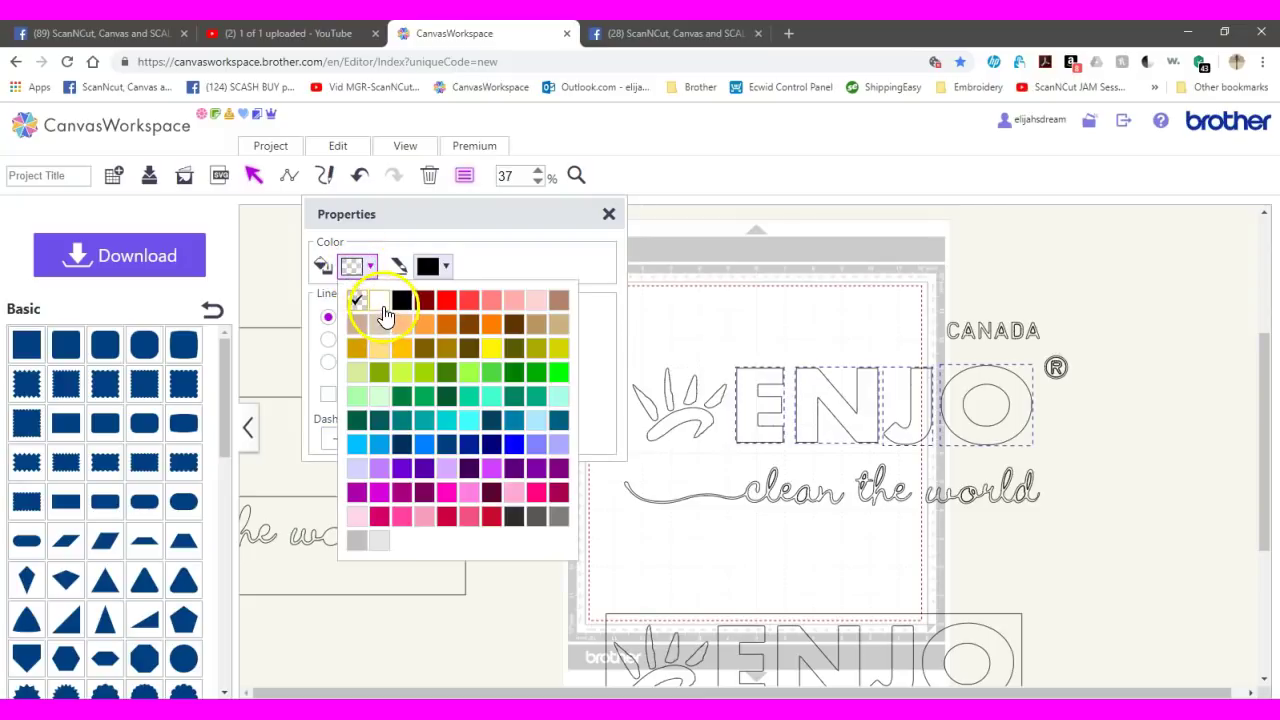
click(381, 307)
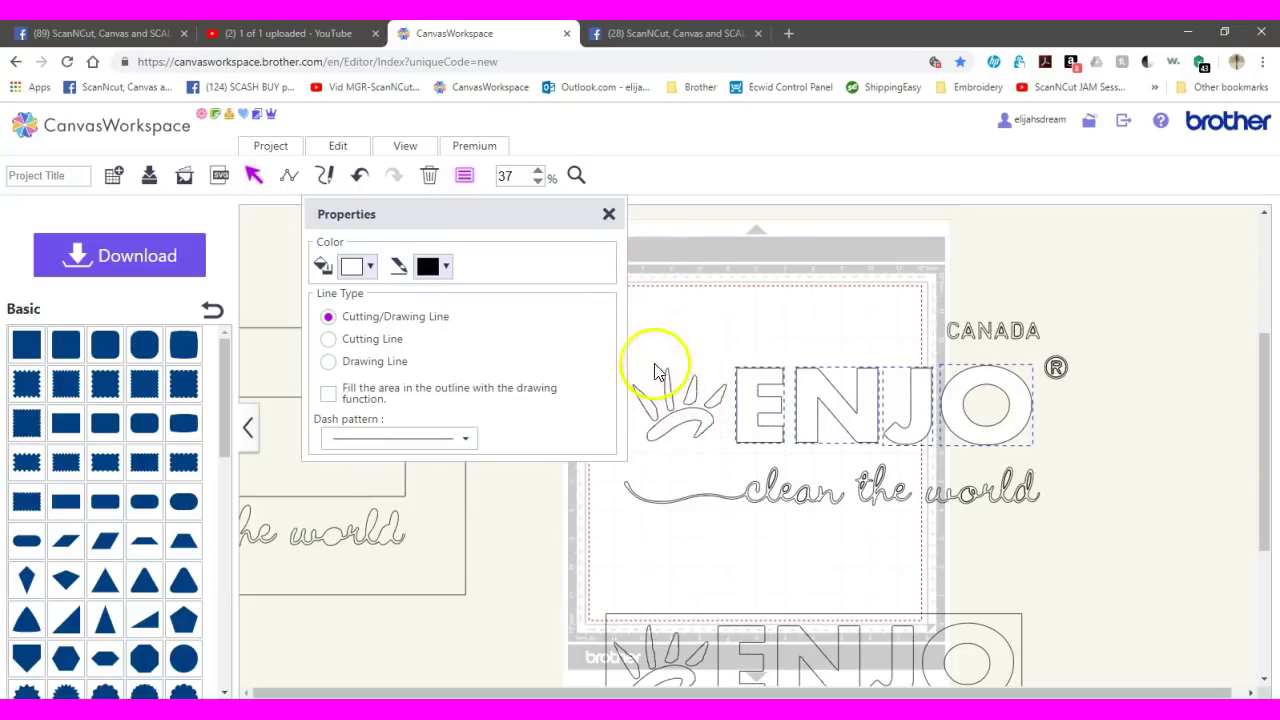
Step: Group the hand graphic's parts into one object and fill it golden yellow
drag(640, 349, 716, 430)
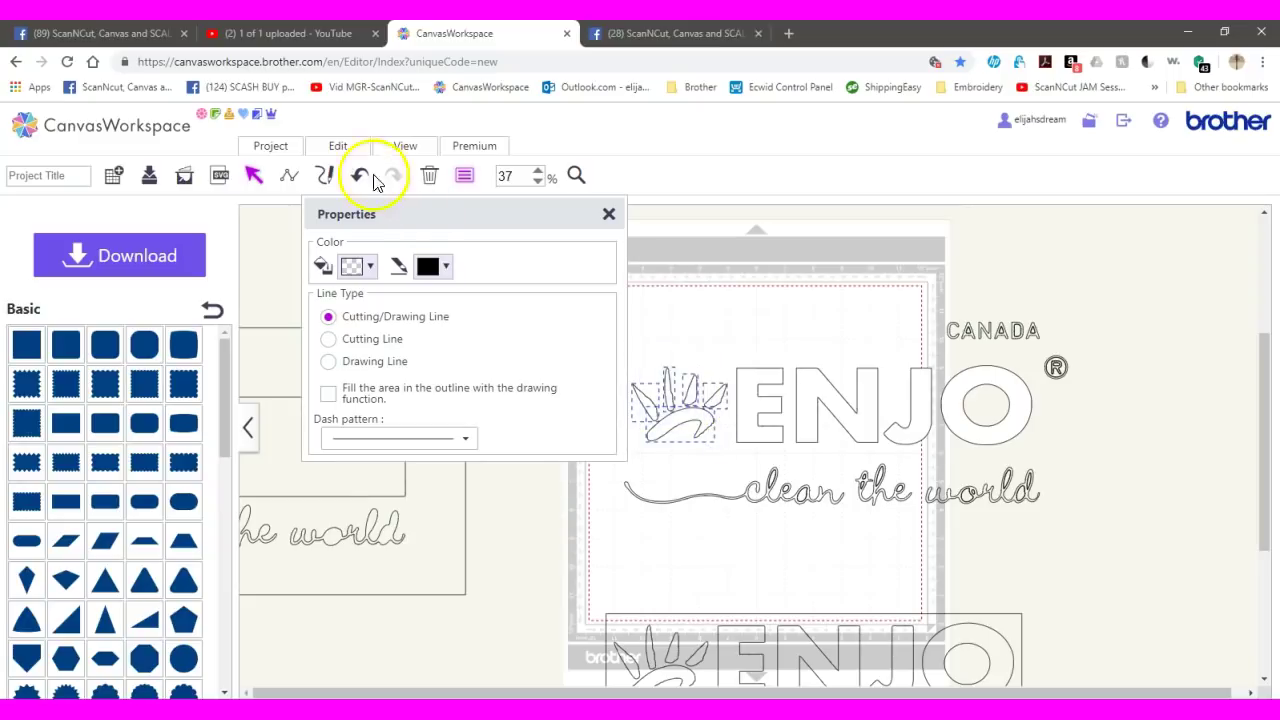
click(336, 150)
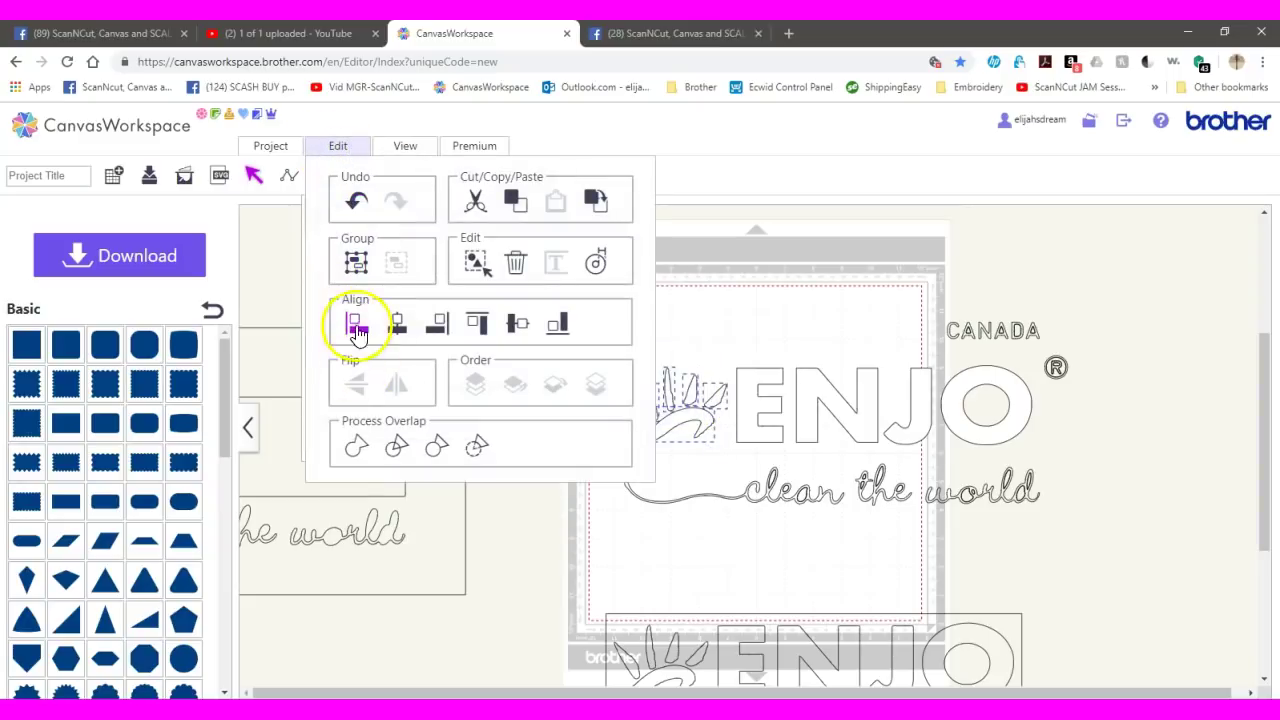
click(357, 280)
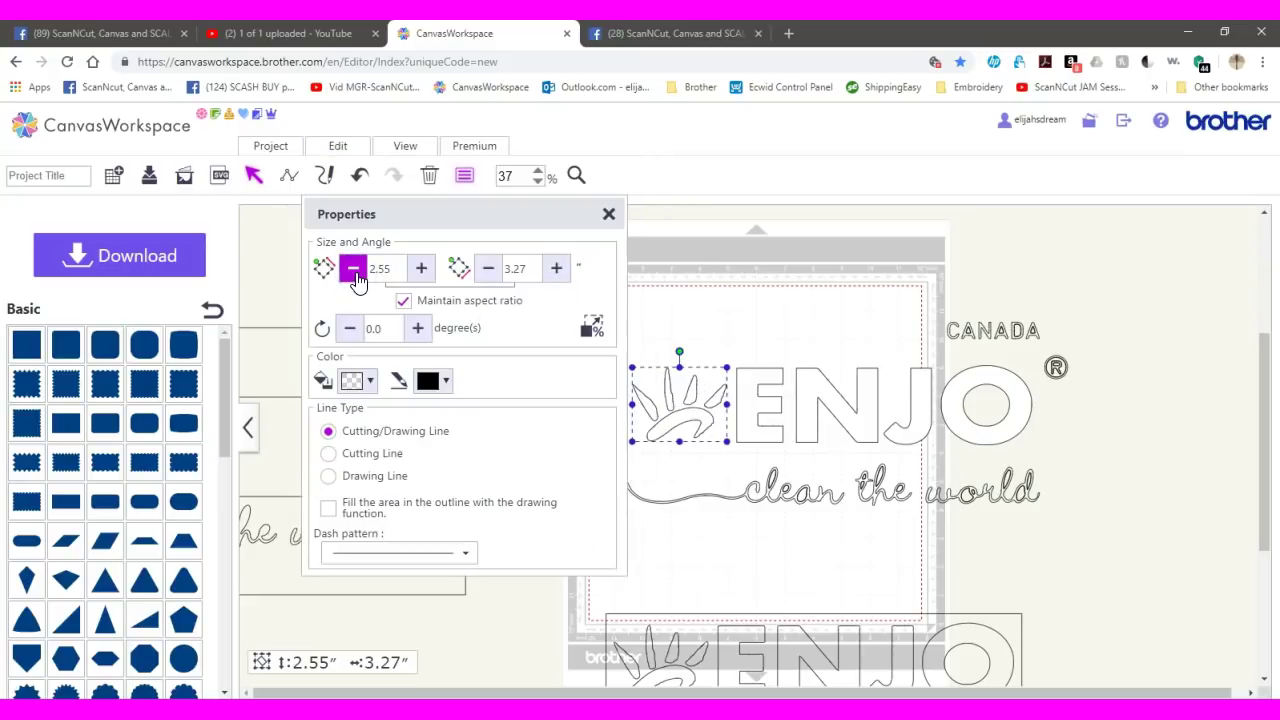
click(358, 381)
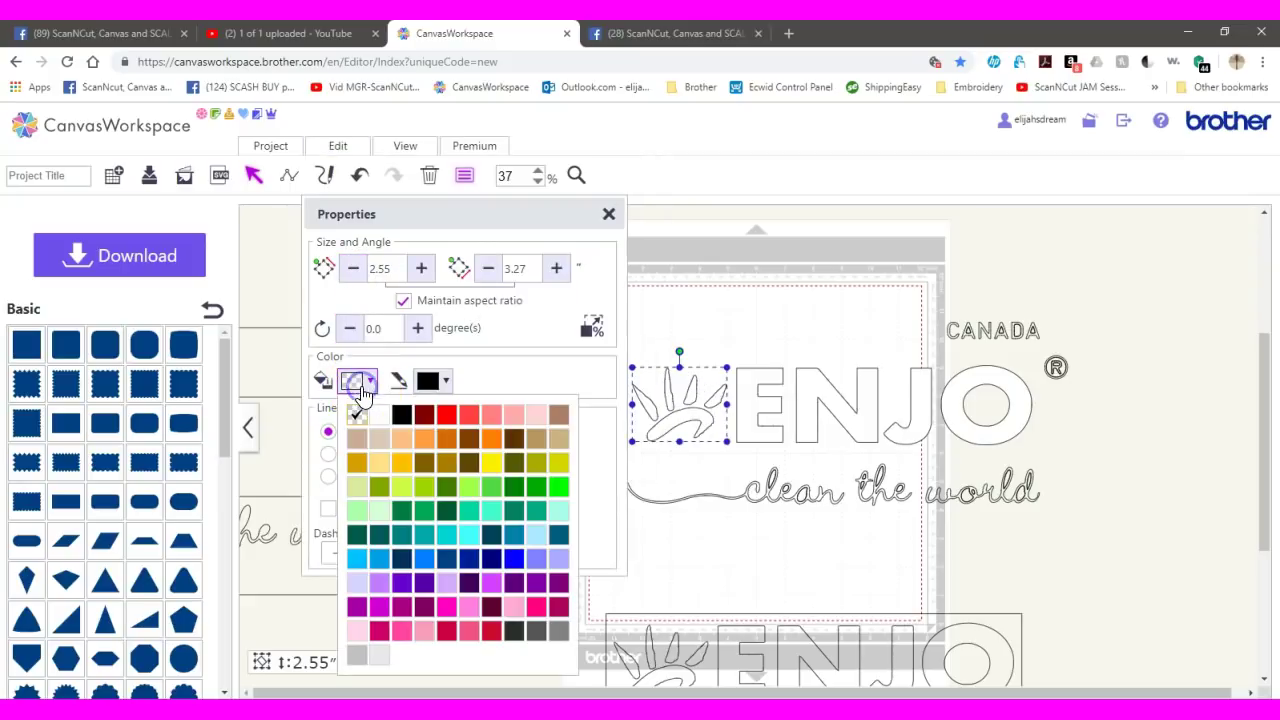
click(401, 463)
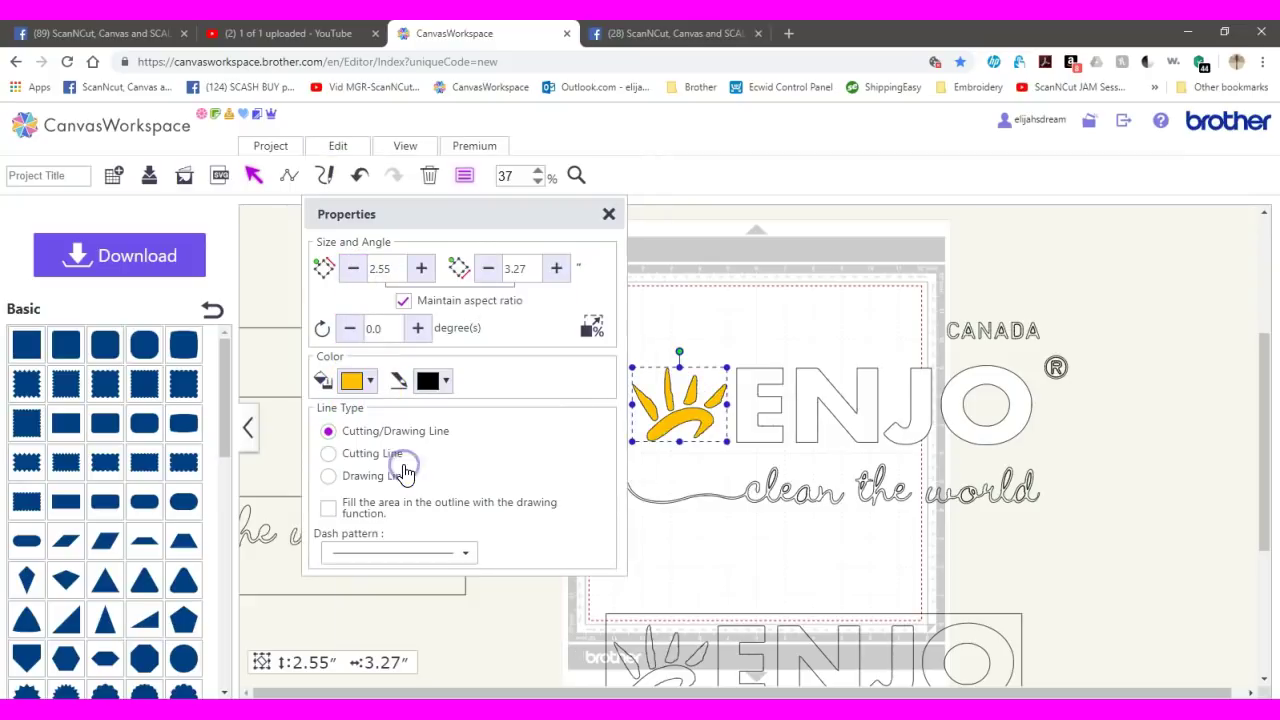
Step: Fill the large traced layer left of the mat yellow
click(287, 356)
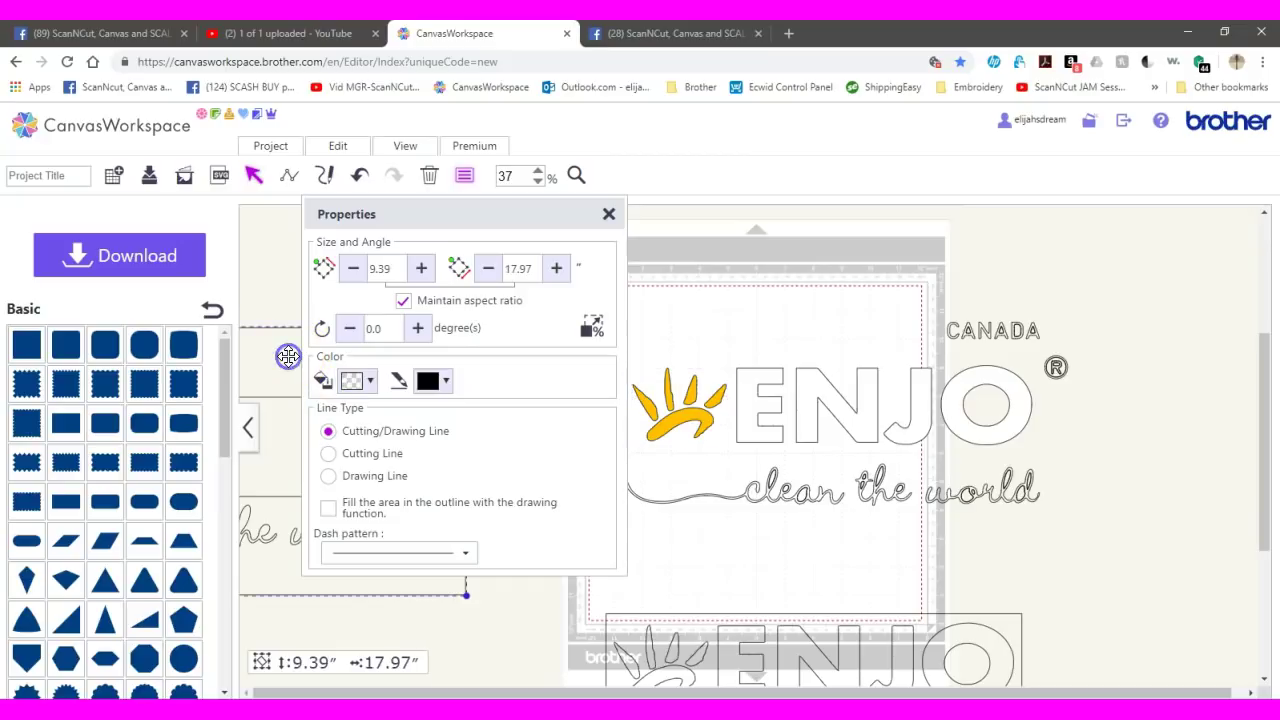
click(366, 383)
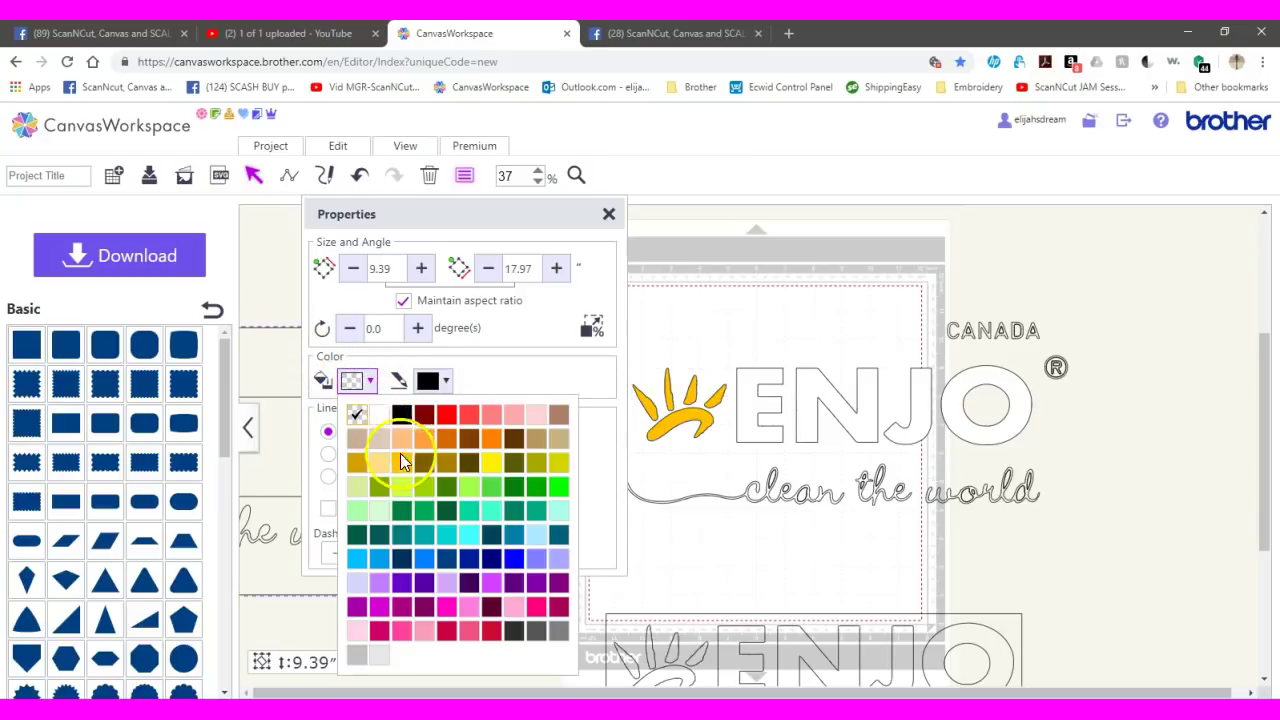
click(401, 463)
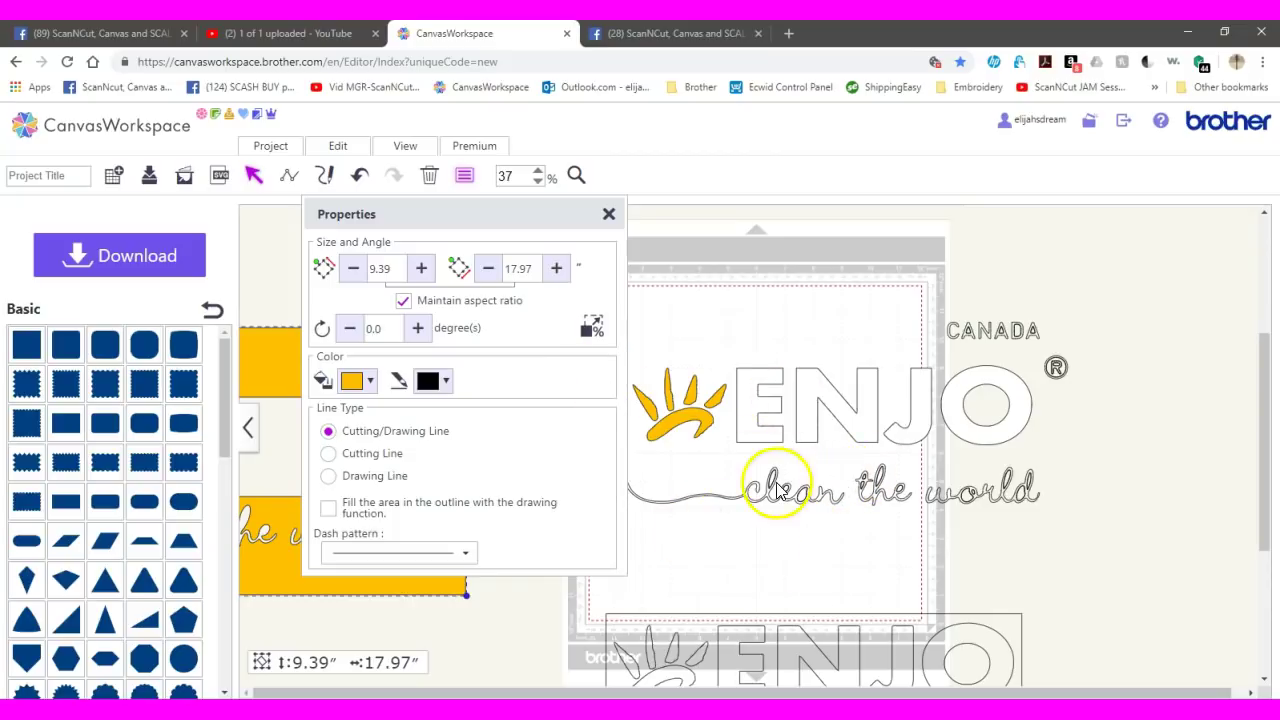
Step: Move 'clean', 'the' and 'world' down onto one line, then select the leaf ornaments above
click(829, 492)
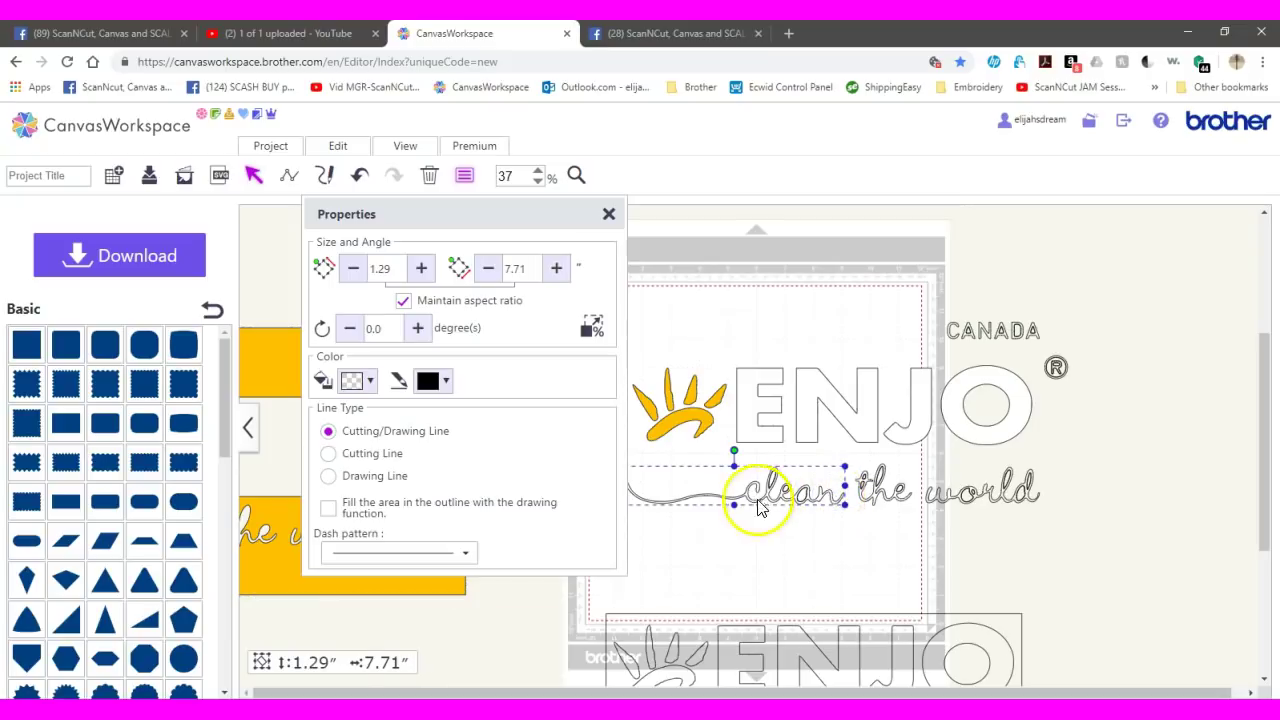
drag(733, 499, 733, 566)
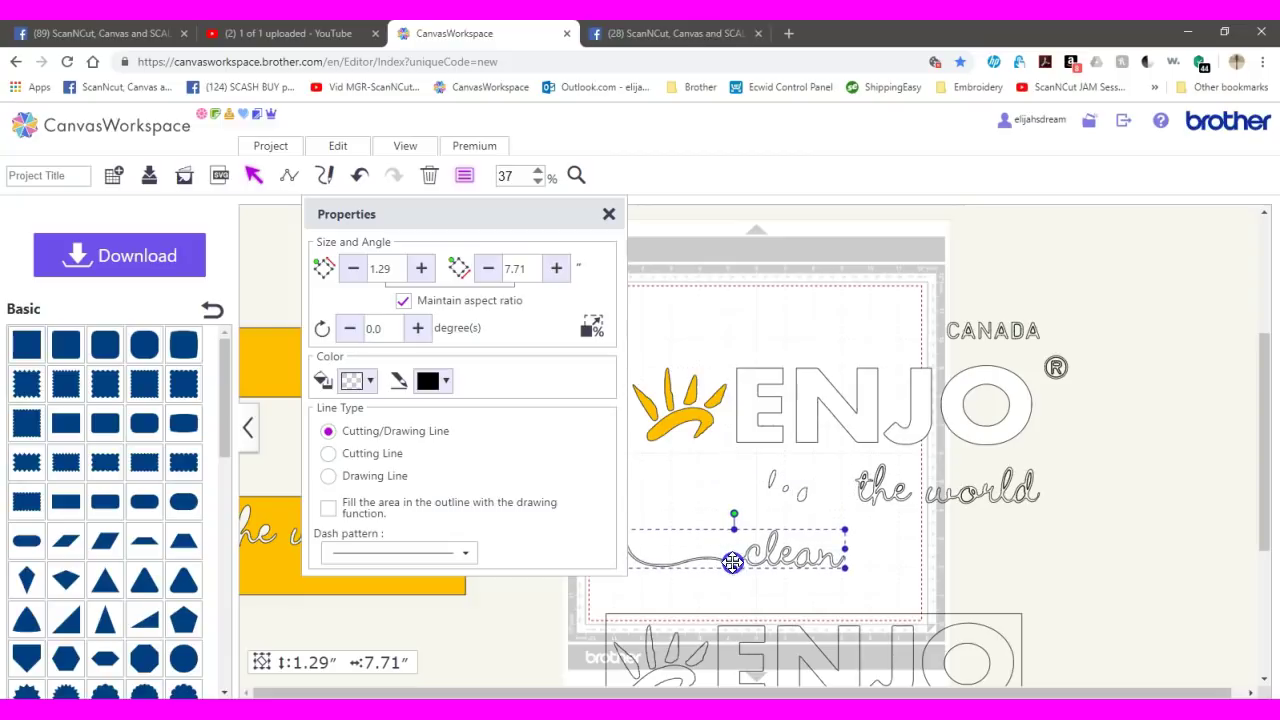
click(884, 497)
click(884, 510)
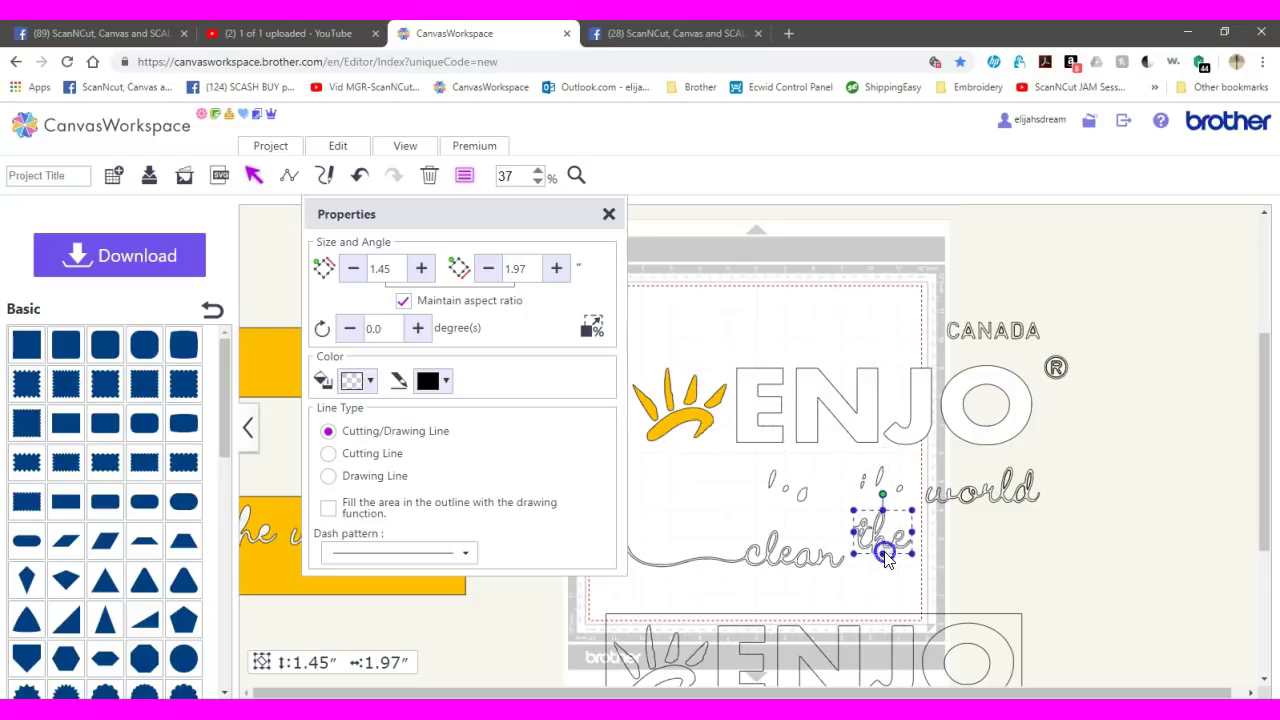
drag(885, 557, 883, 565)
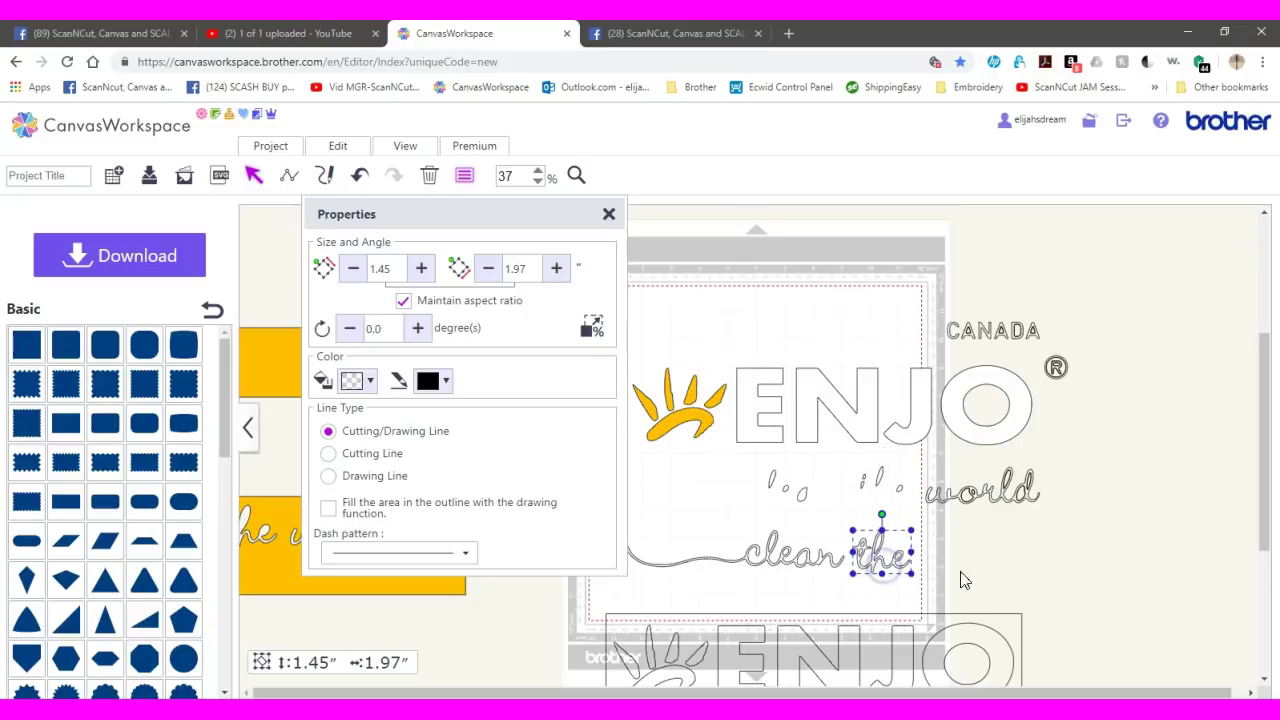
click(991, 494)
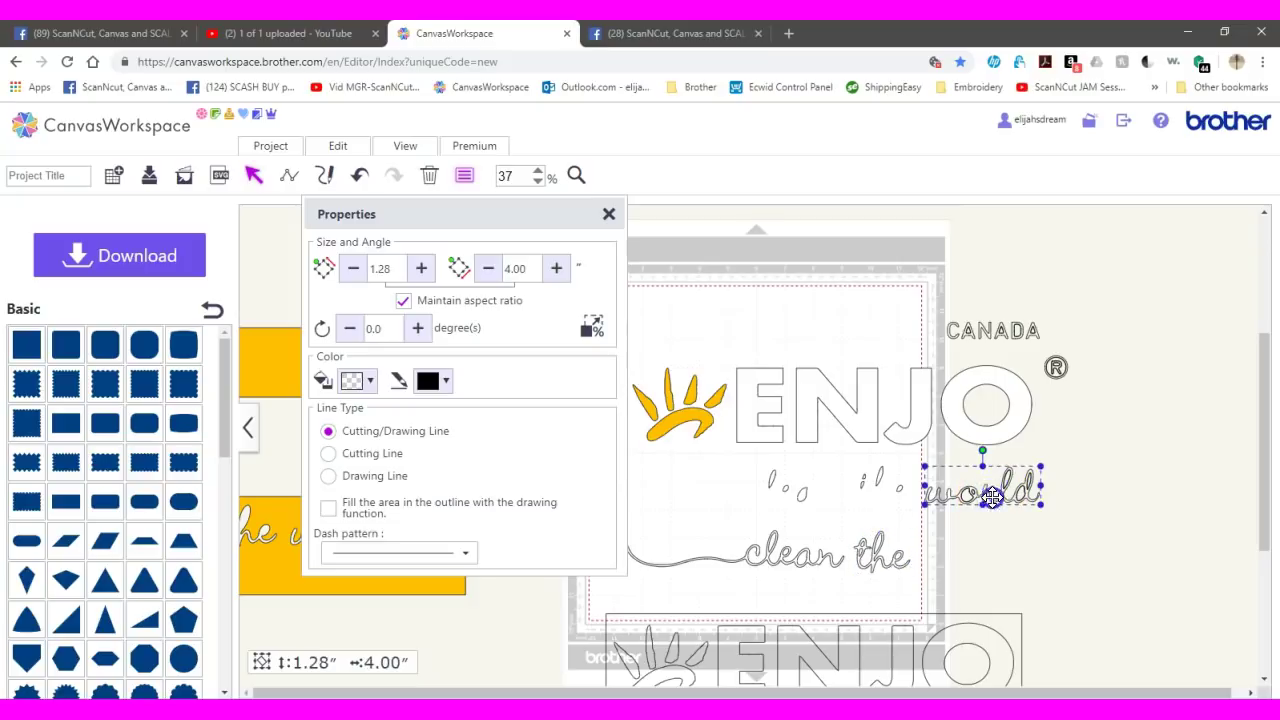
drag(991, 497, 991, 557)
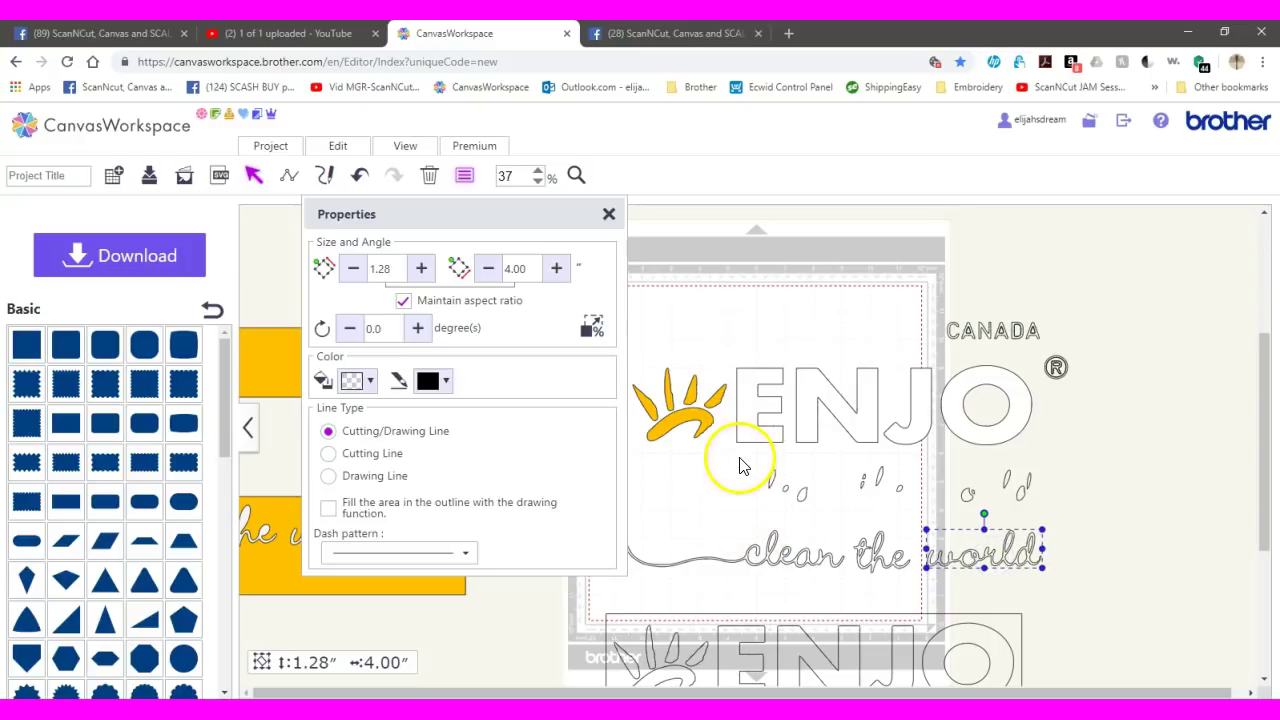
drag(739, 462, 1050, 510)
Step: Group the leaf ornaments, fill them yellow, then select the CANADA lettering
click(338, 146)
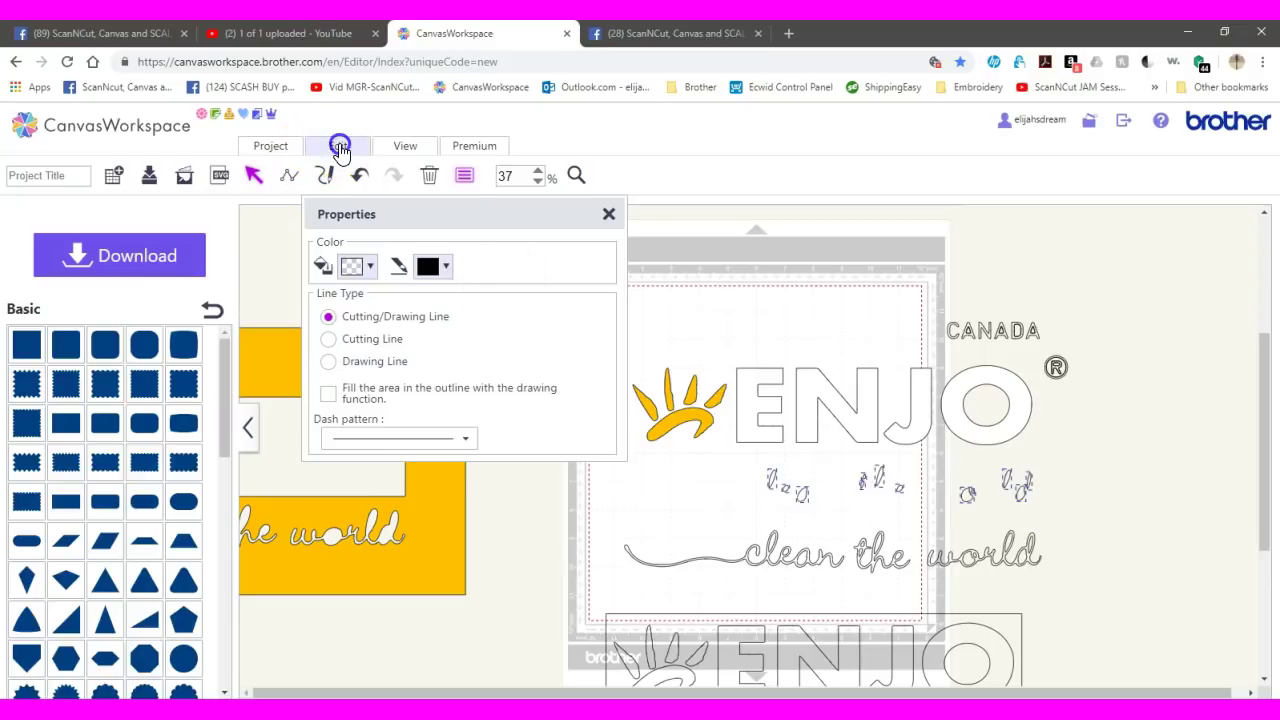
click(356, 265)
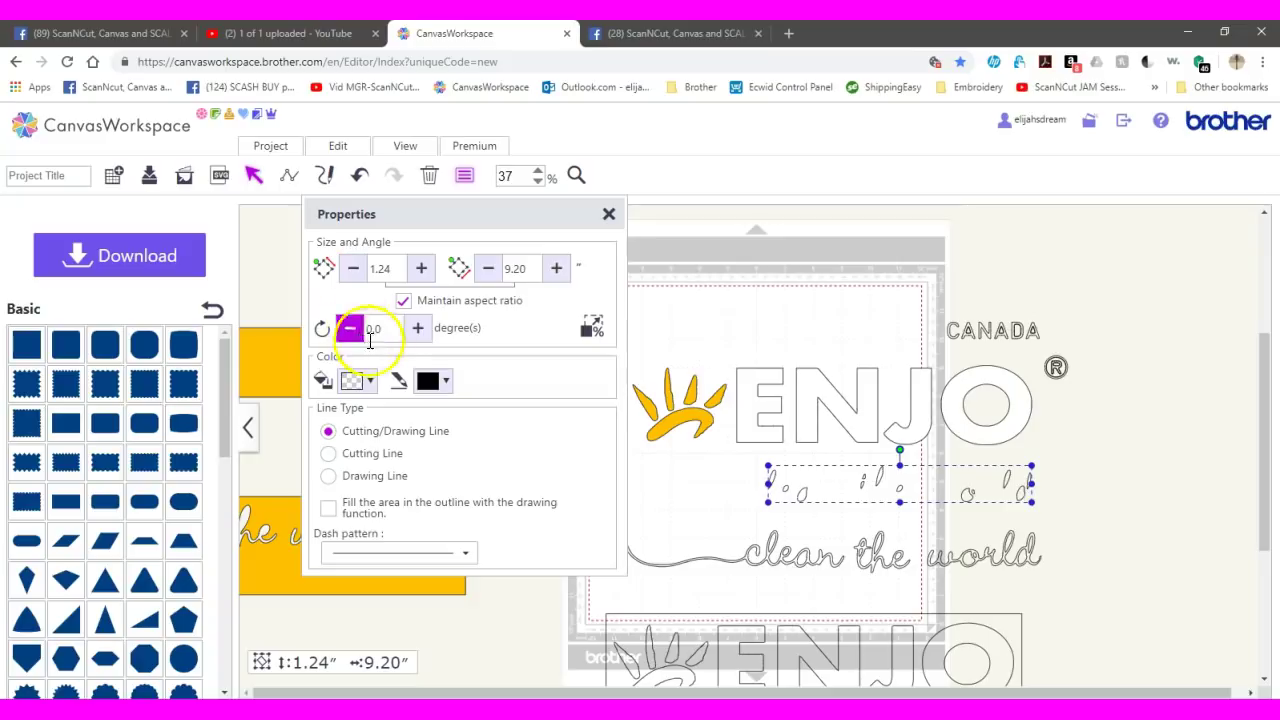
click(366, 382)
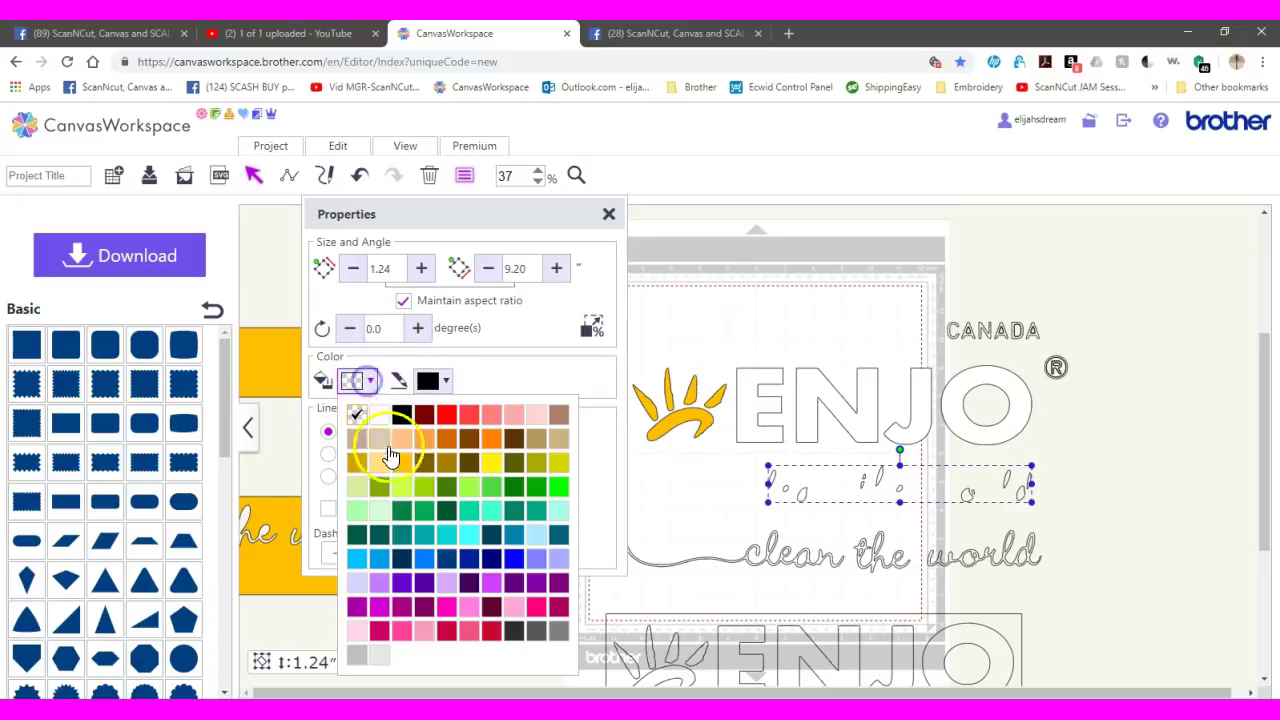
click(404, 468)
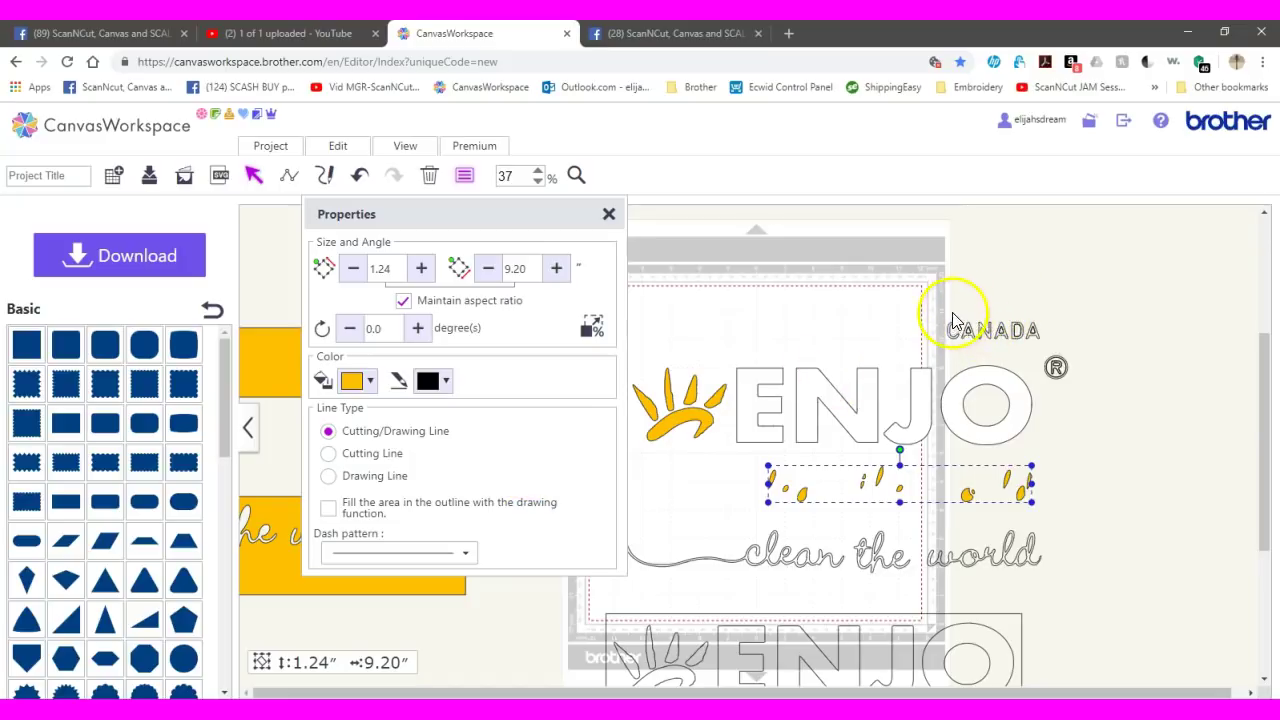
drag(950, 305, 1036, 323)
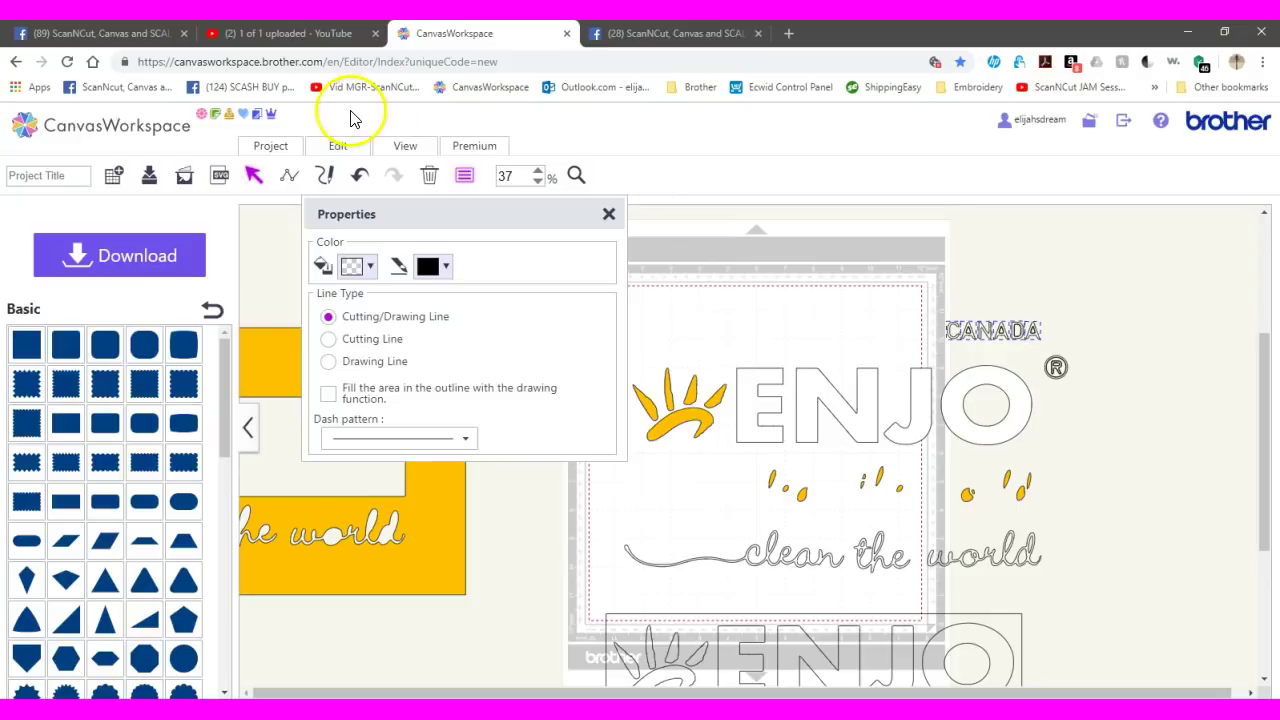
Step: Group the CANADA letters and move the group slightly higher
click(338, 145)
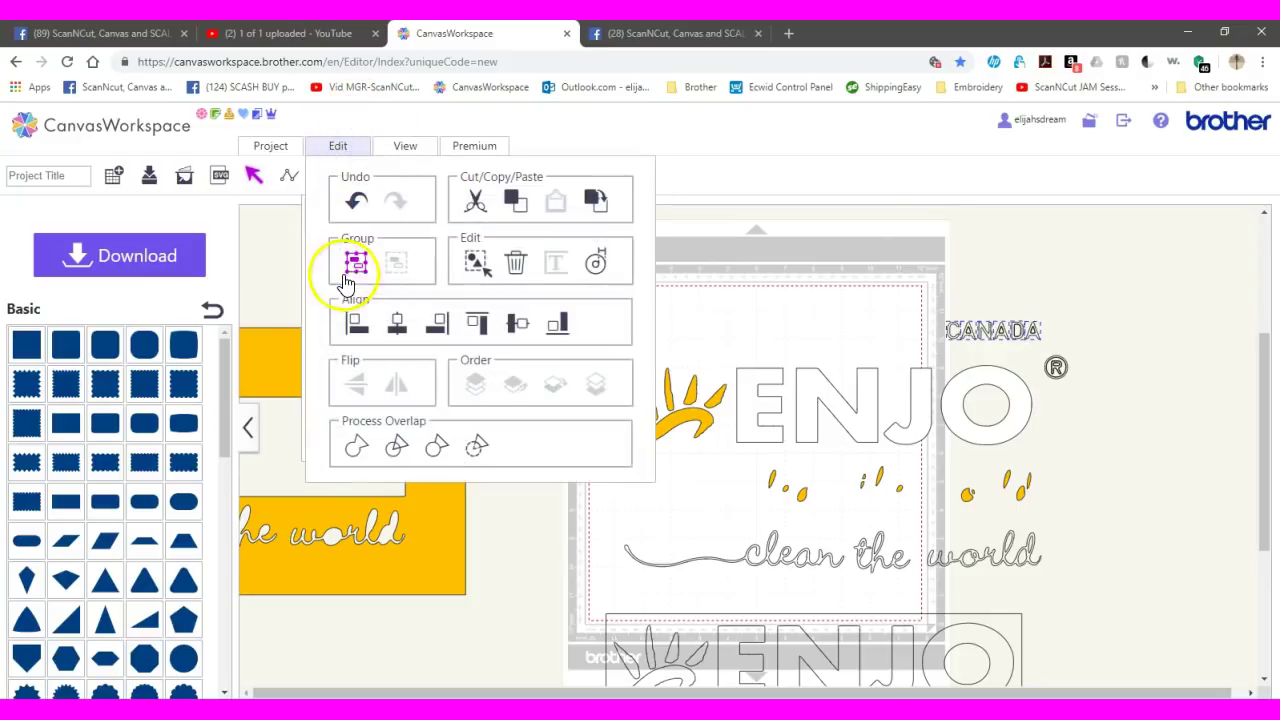
click(355, 263)
click(1003, 300)
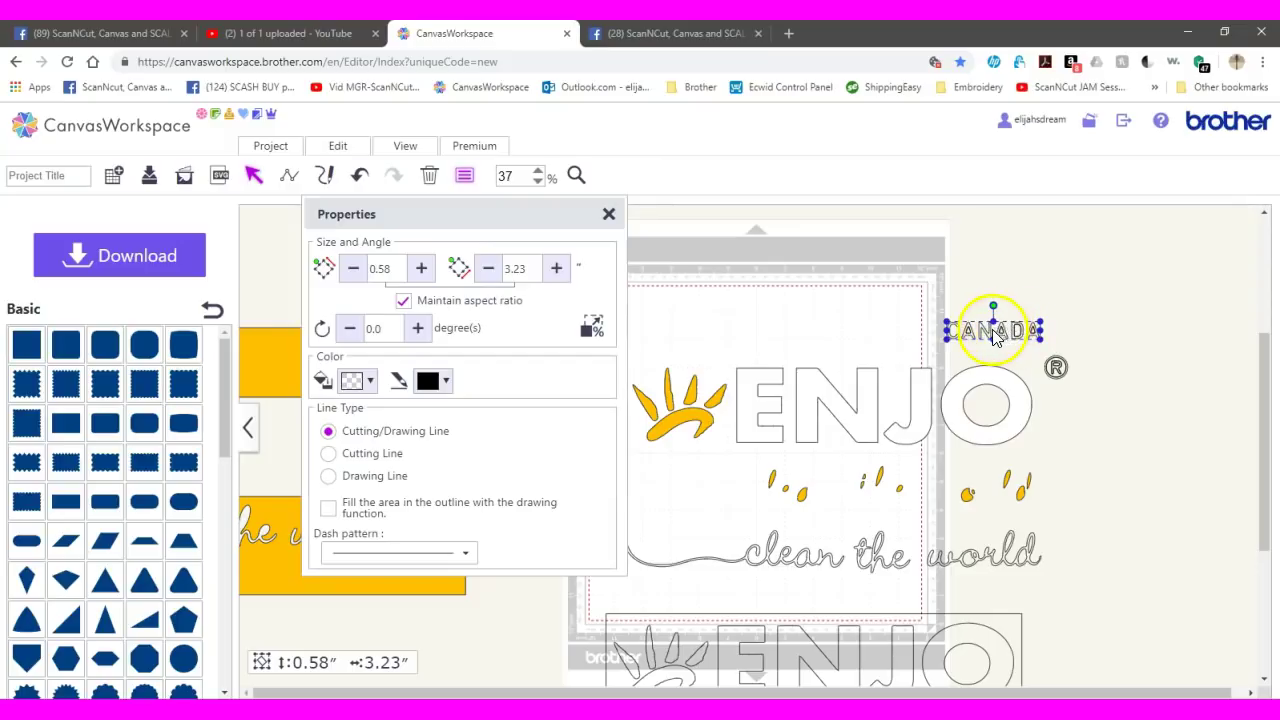
drag(992, 330, 993, 305)
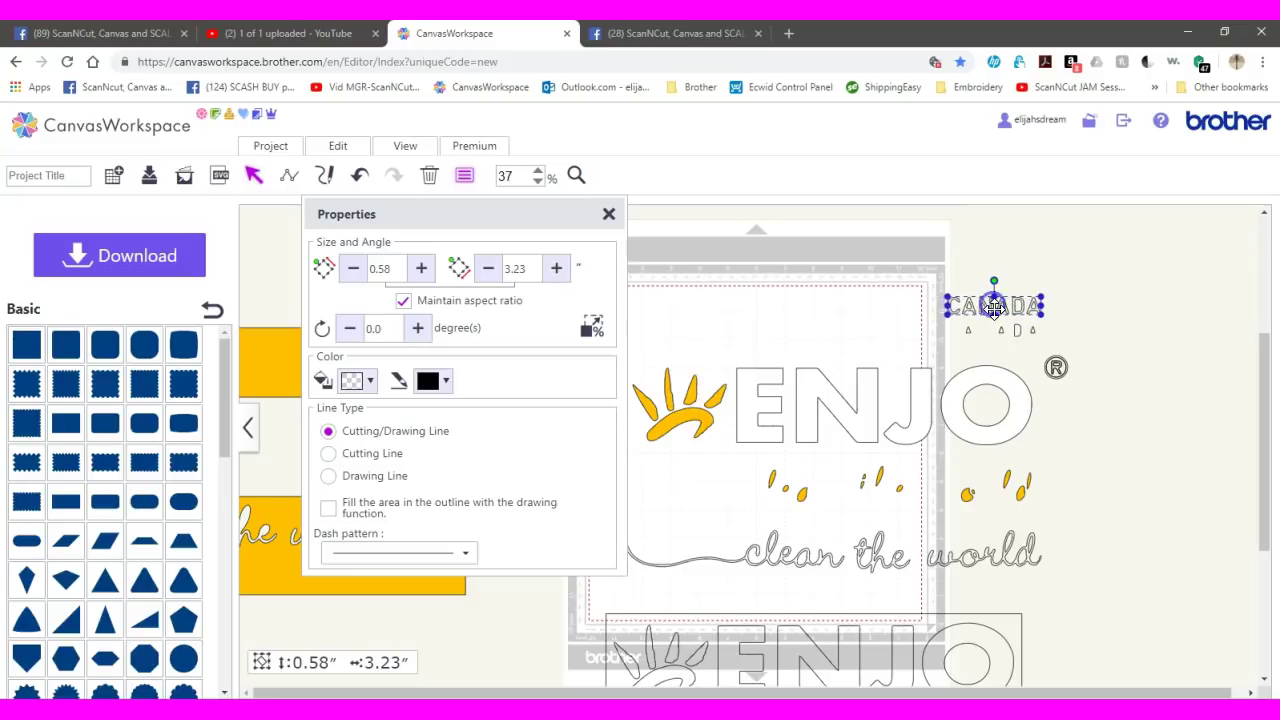
Step: Select the small inner pieces under CANADA and stretch them wider
click(1009, 331)
click(1035, 333)
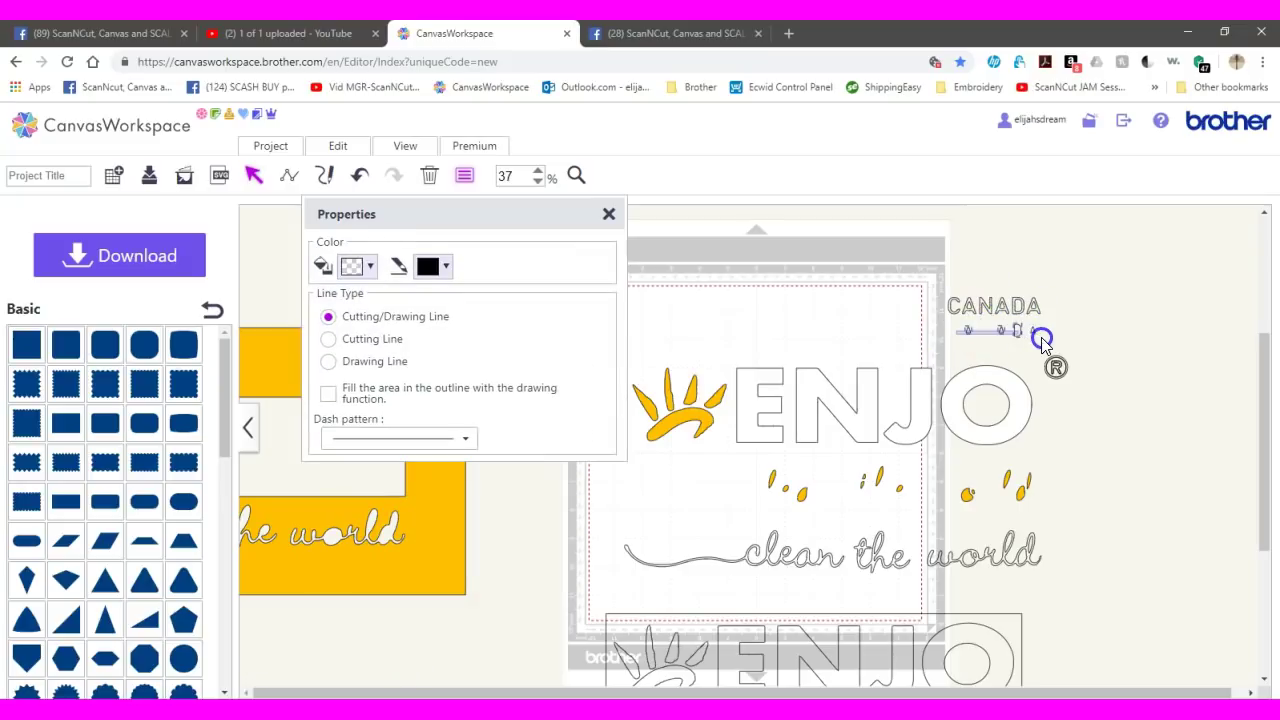
drag(1058, 343, 1066, 343)
click(741, 672)
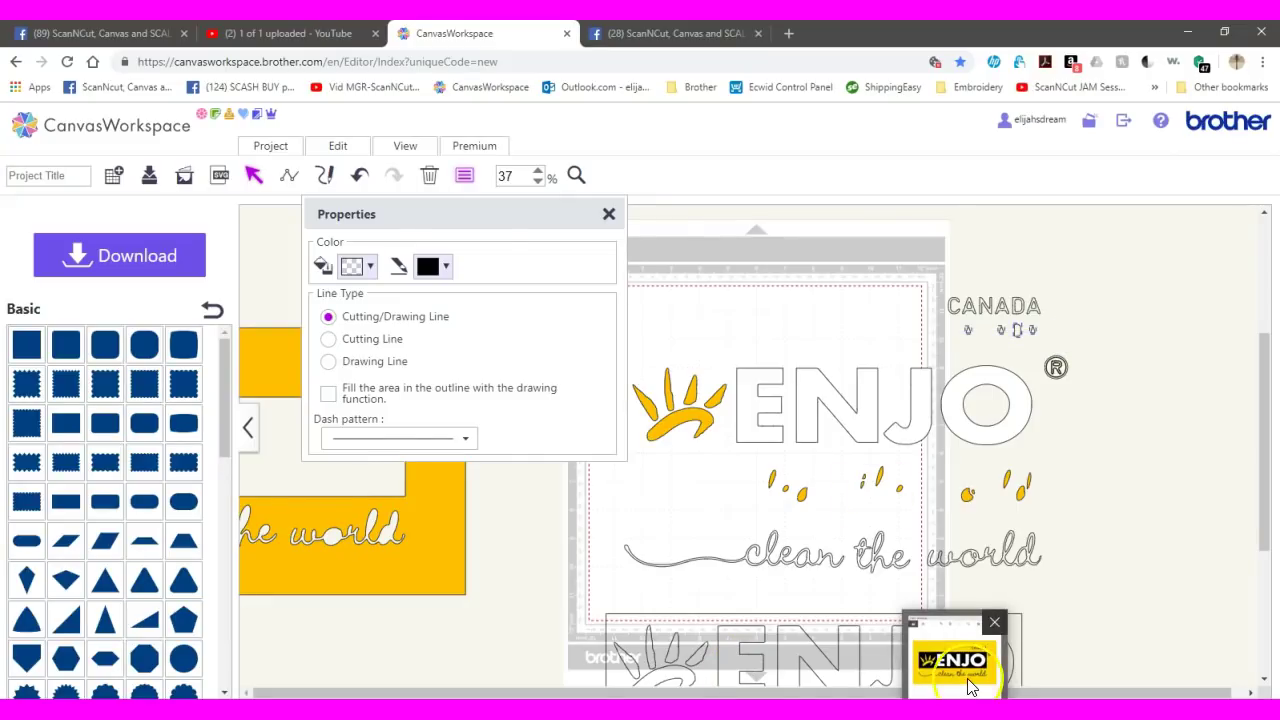
Step: Fill the small pieces beneath CANADA yellow, then select the 'clean the world' script
mouse_move(968, 686)
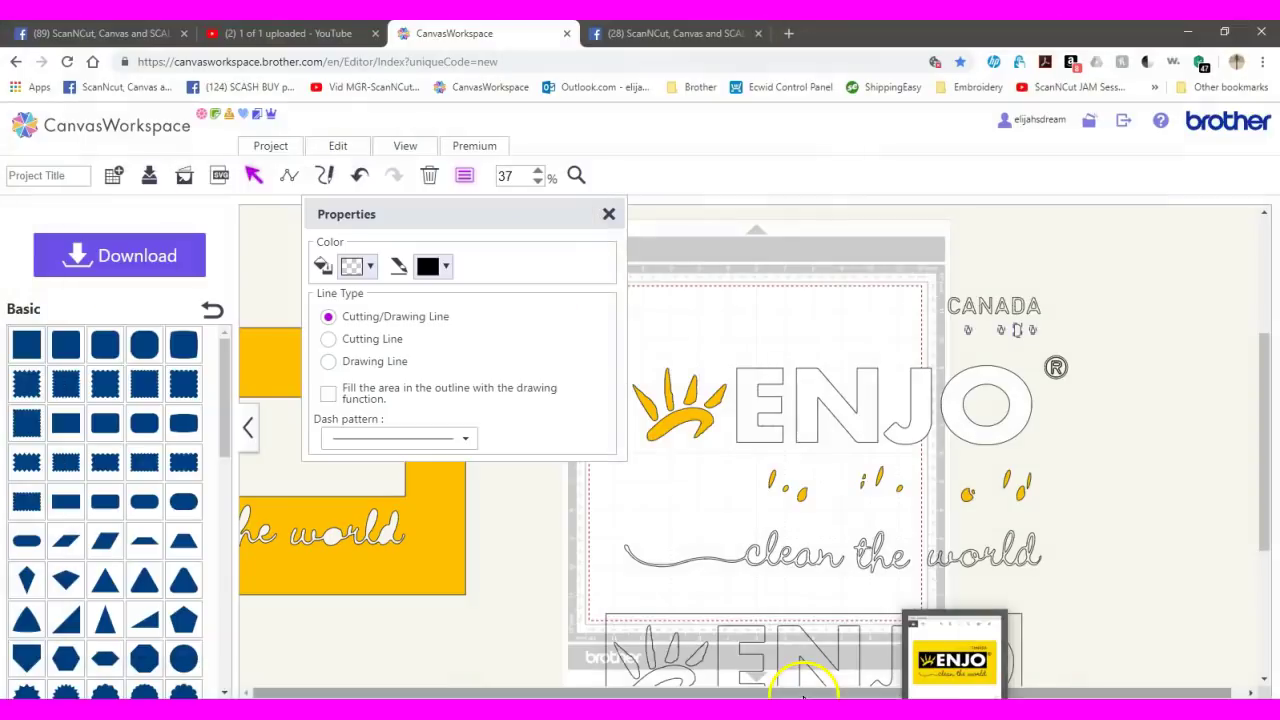
click(366, 272)
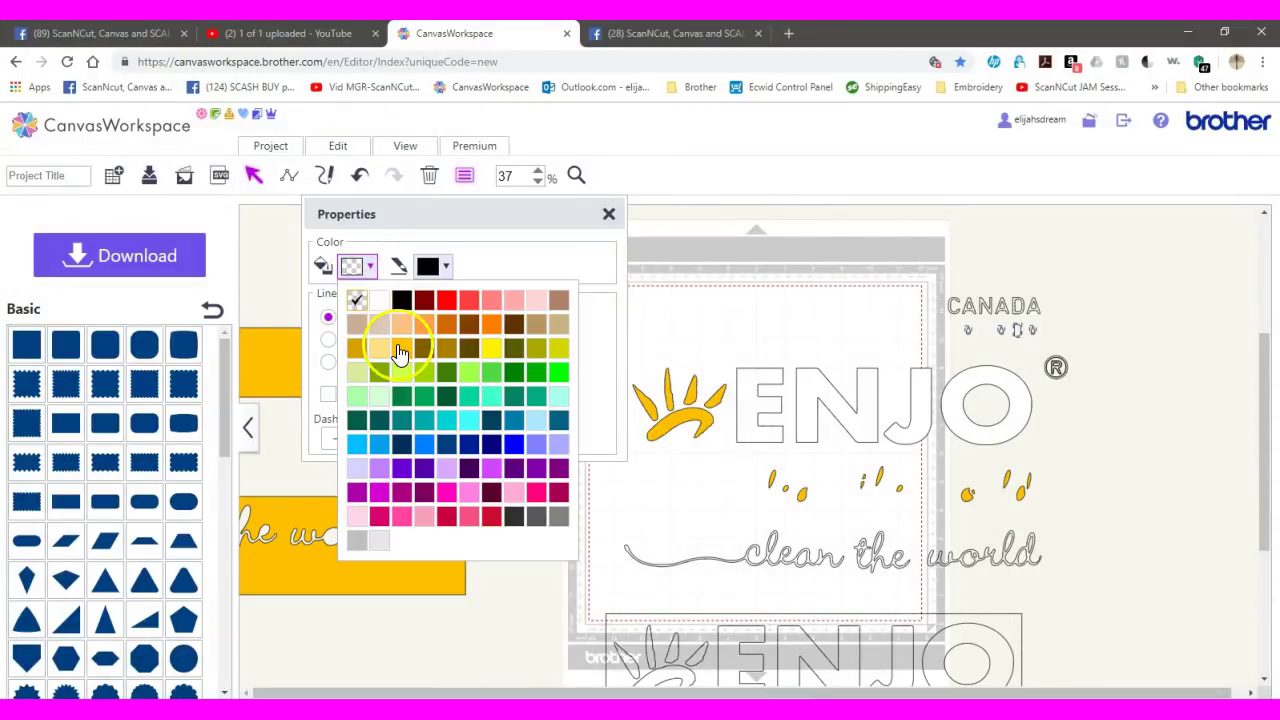
click(399, 354)
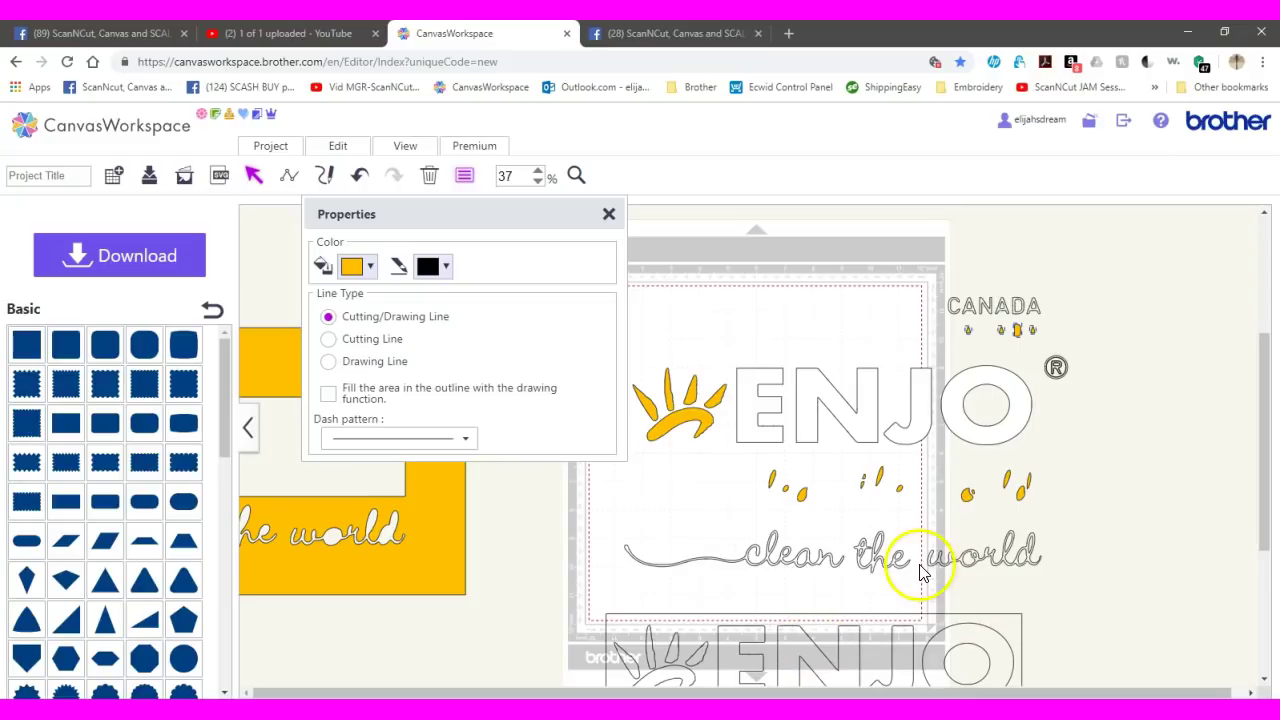
drag(711, 568, 980, 574)
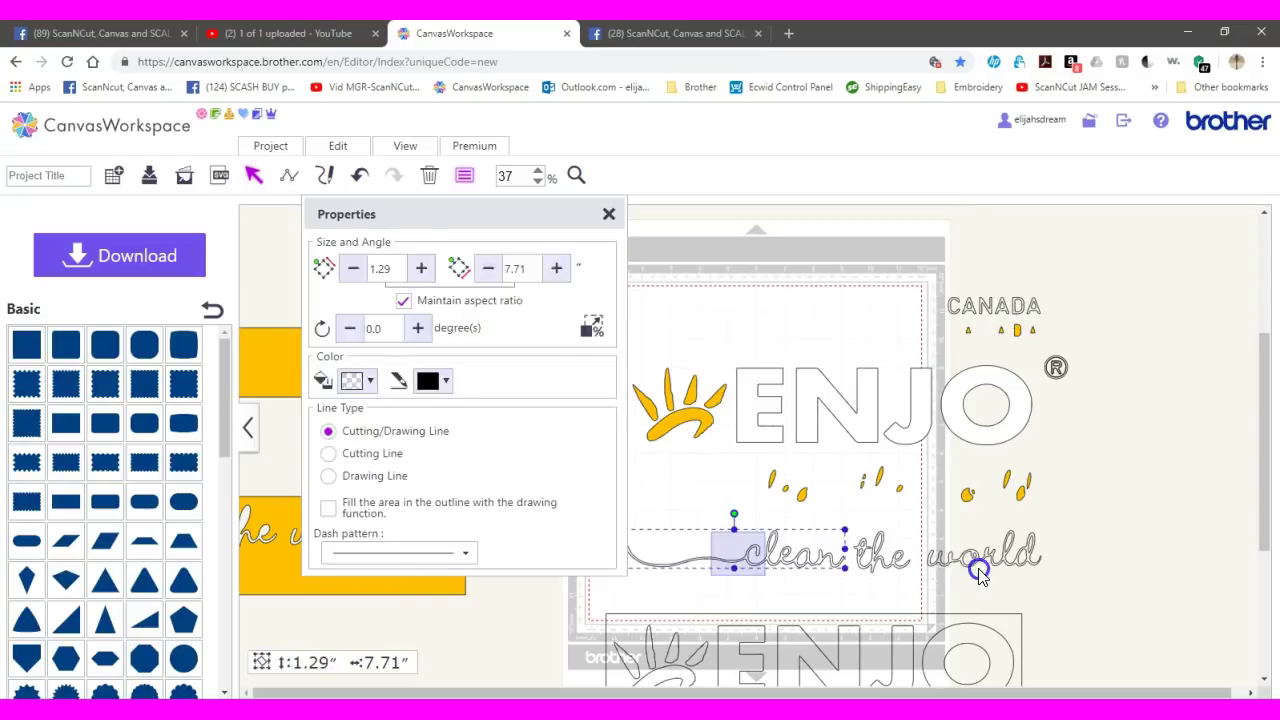
drag(1137, 585, 1109, 517)
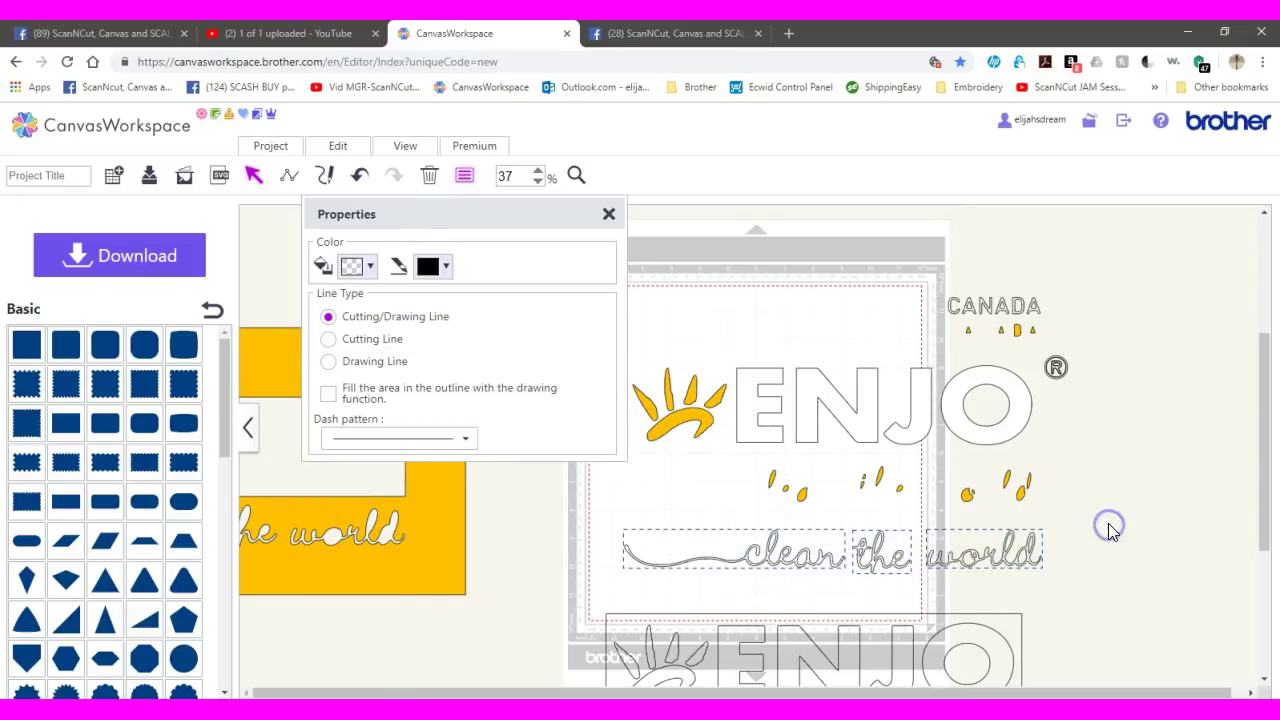
Step: Fill the 'clean the world' script black
click(361, 282)
click(400, 298)
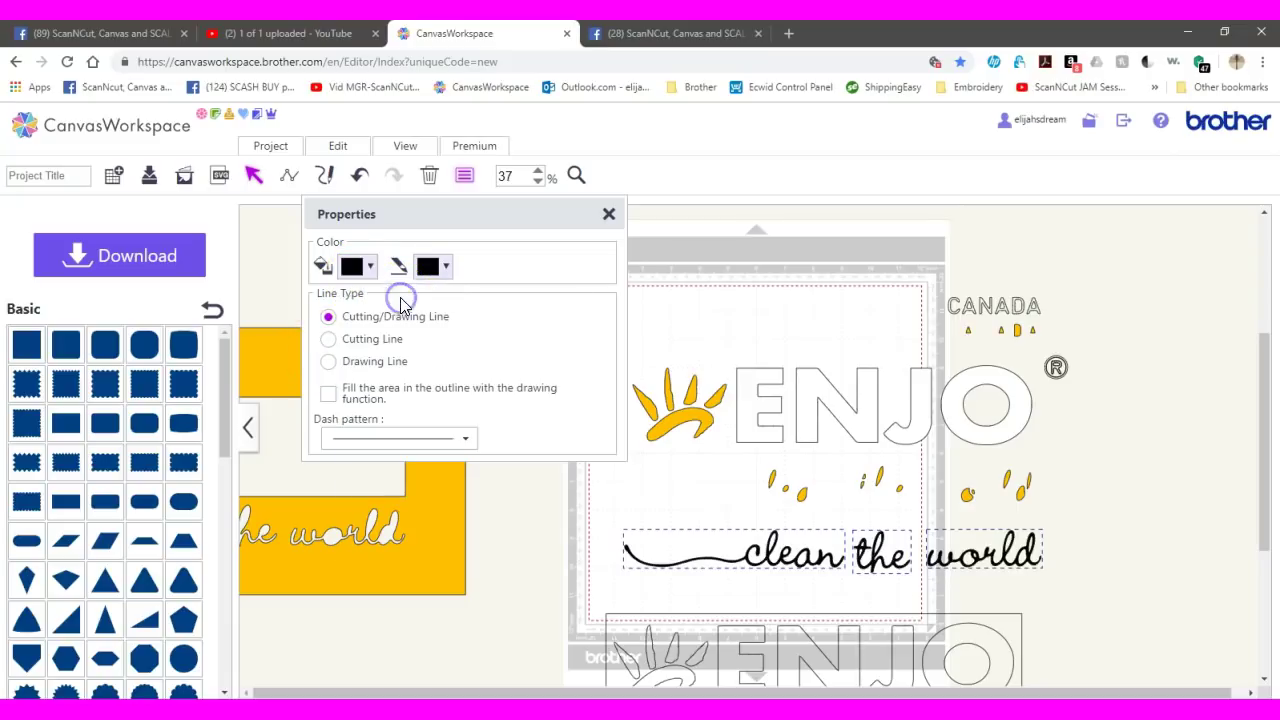
click(940, 290)
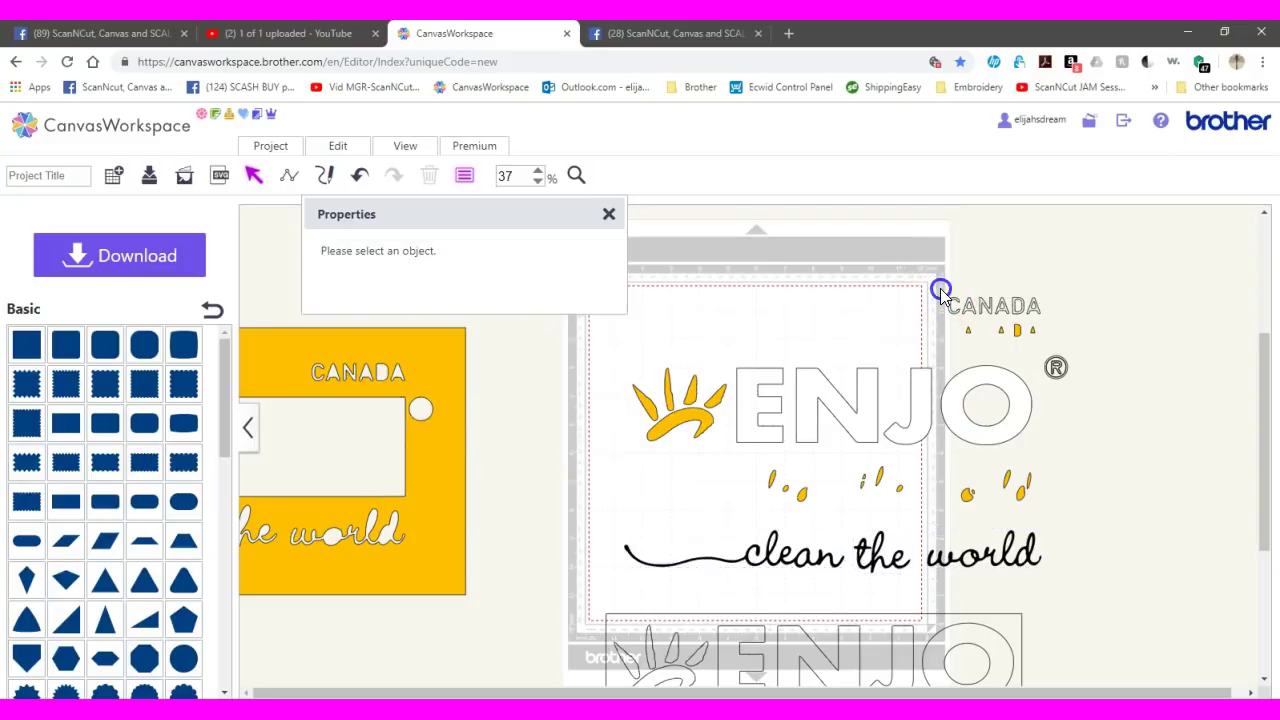
Step: Select the CANADA lettering and fill it black
drag(940, 290, 1064, 322)
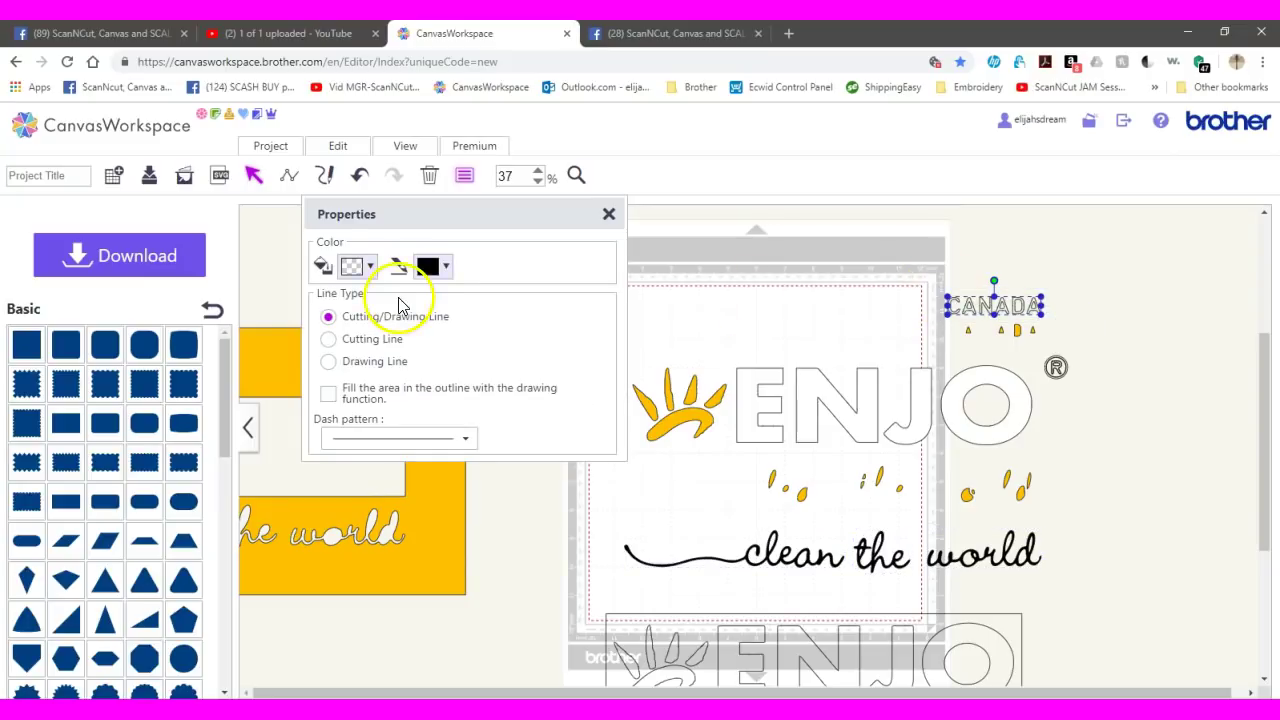
click(365, 268)
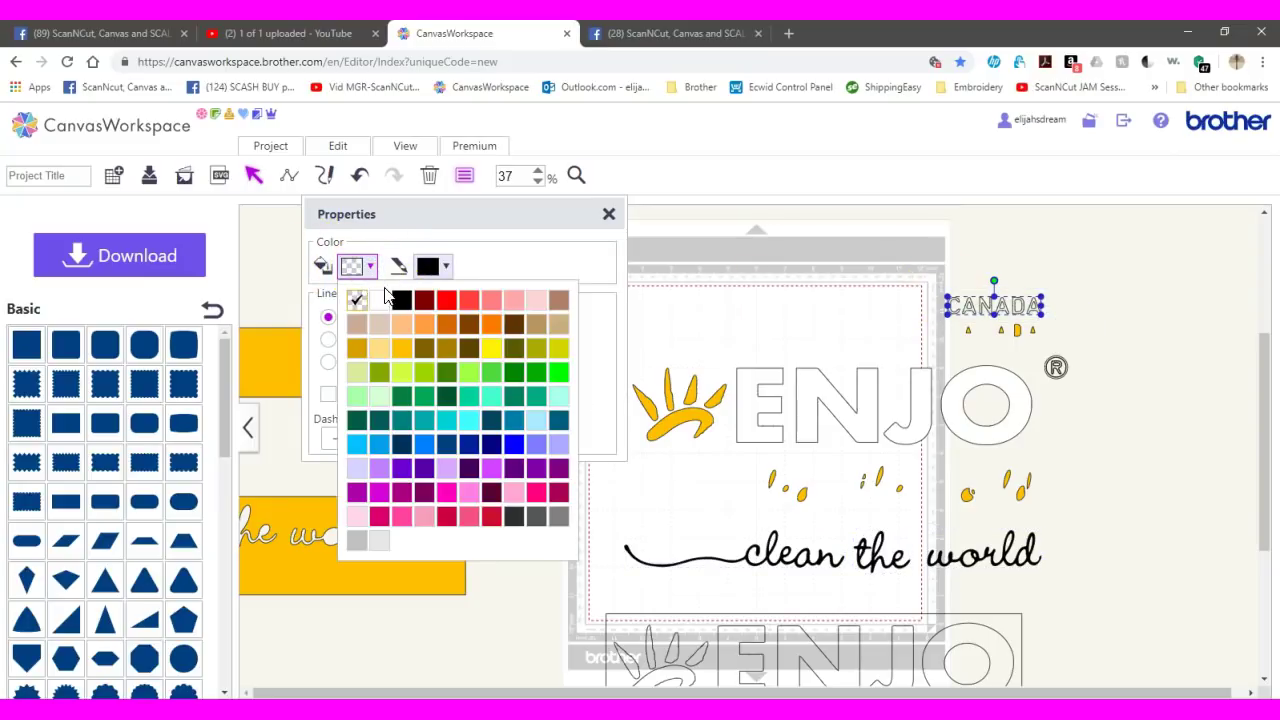
click(400, 305)
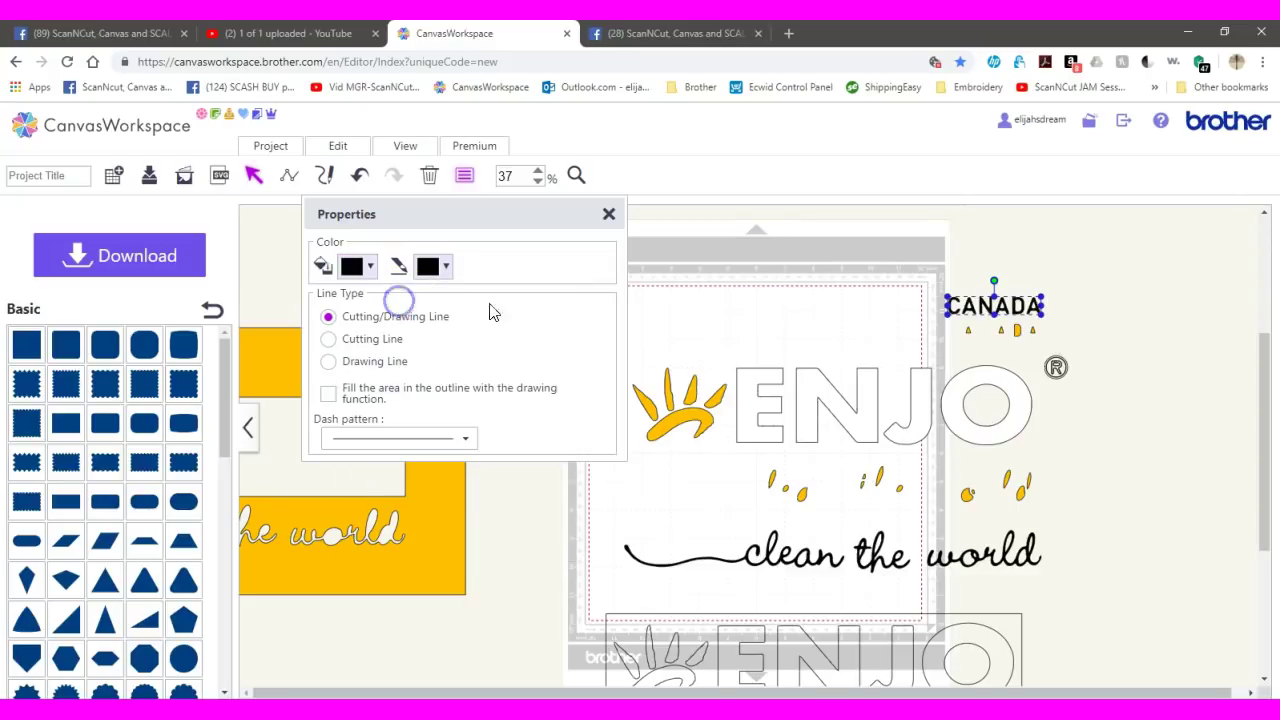
Step: Fill the ® symbol black, then select its inner piece
click(1057, 367)
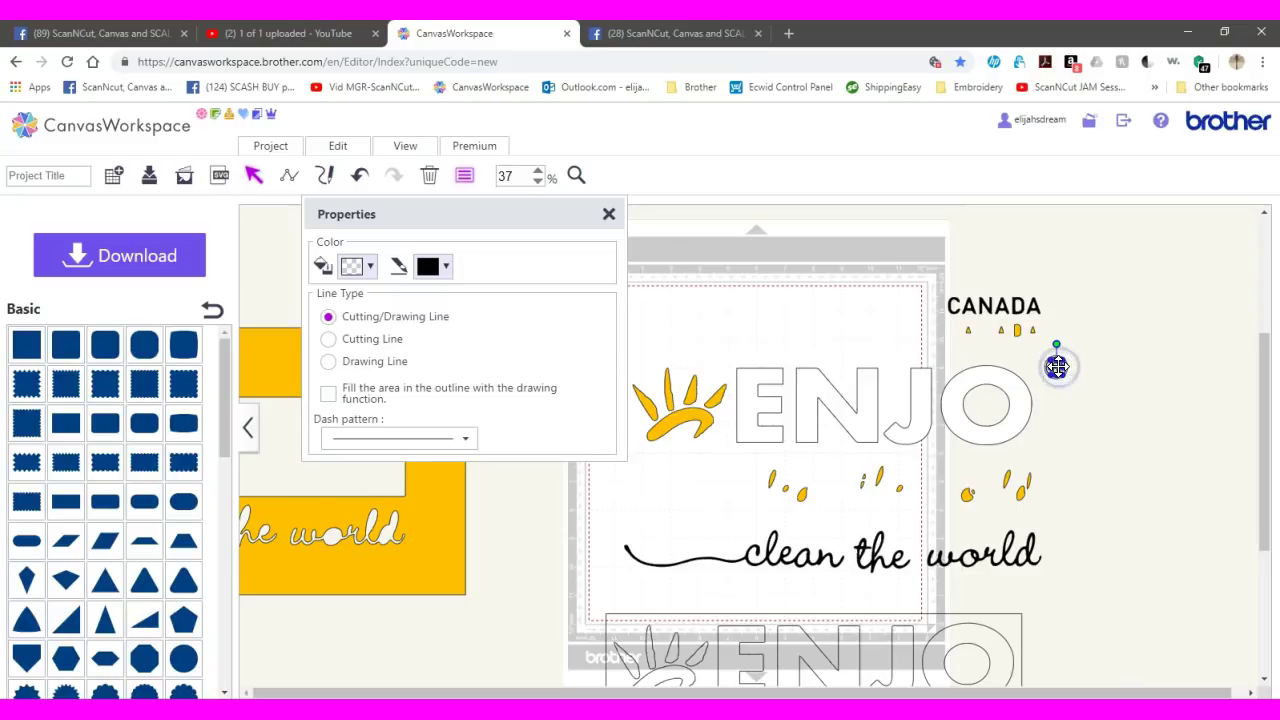
click(365, 266)
click(402, 302)
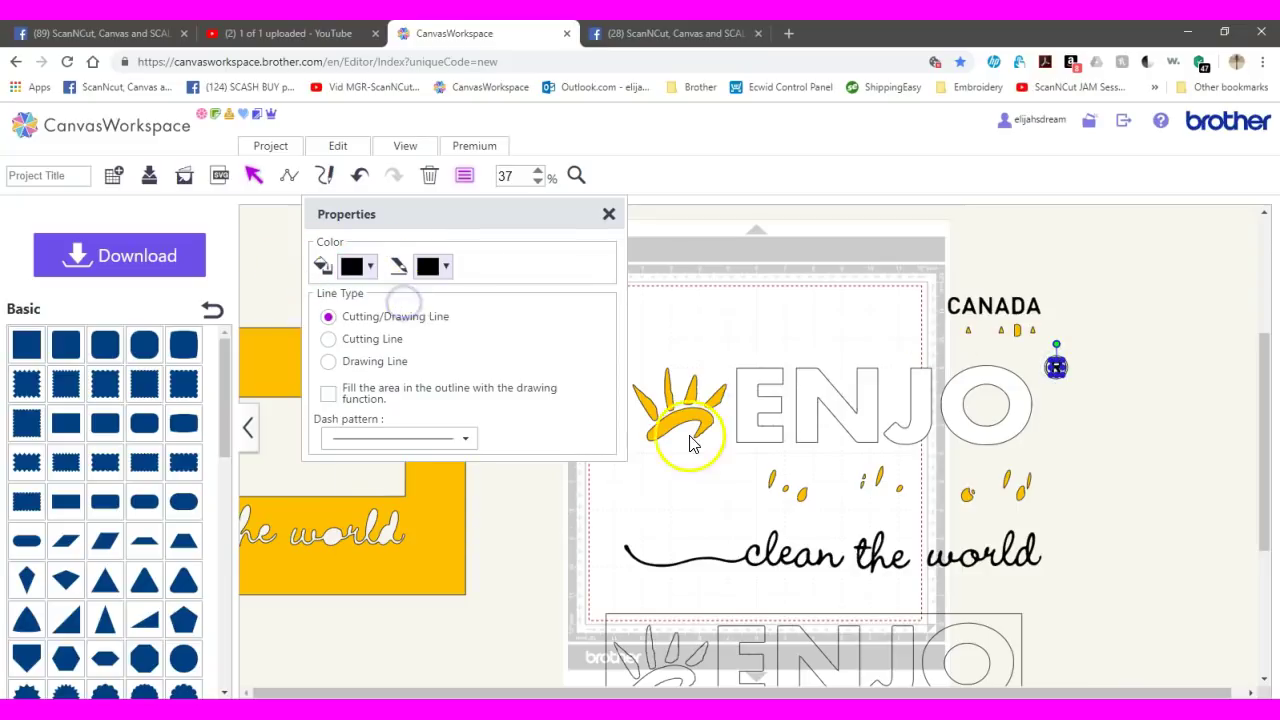
click(1117, 392)
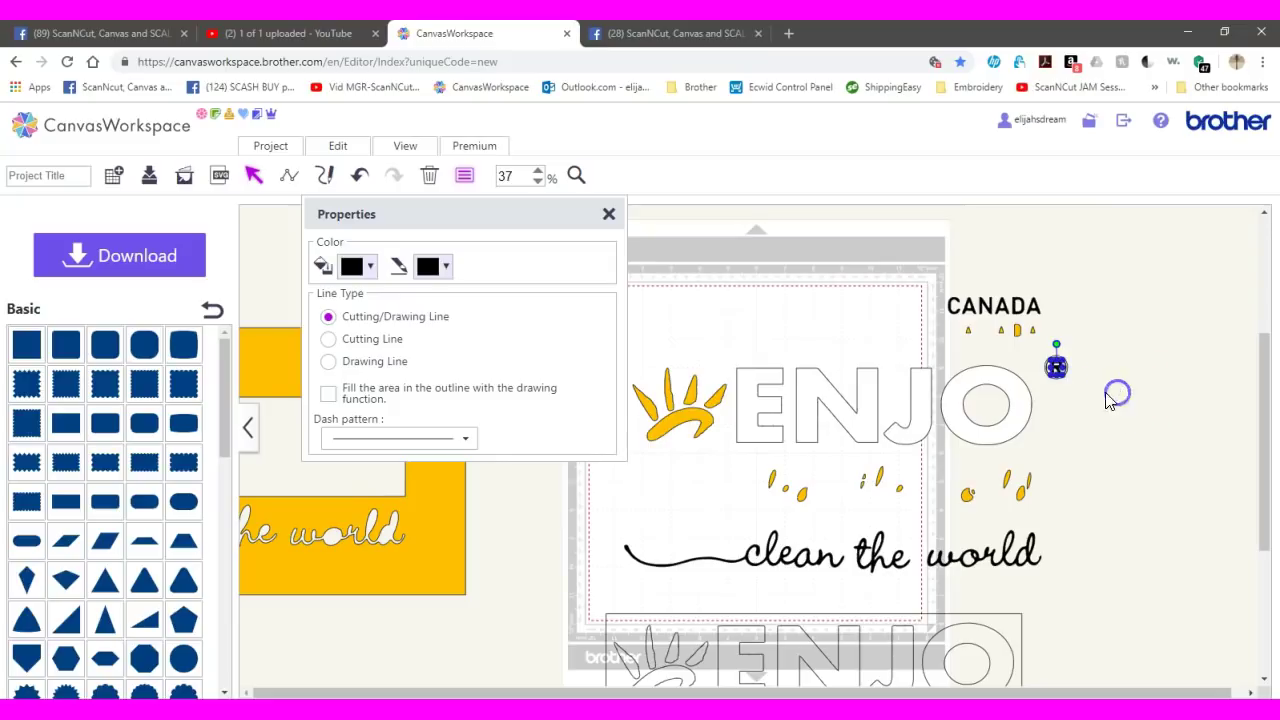
click(1051, 355)
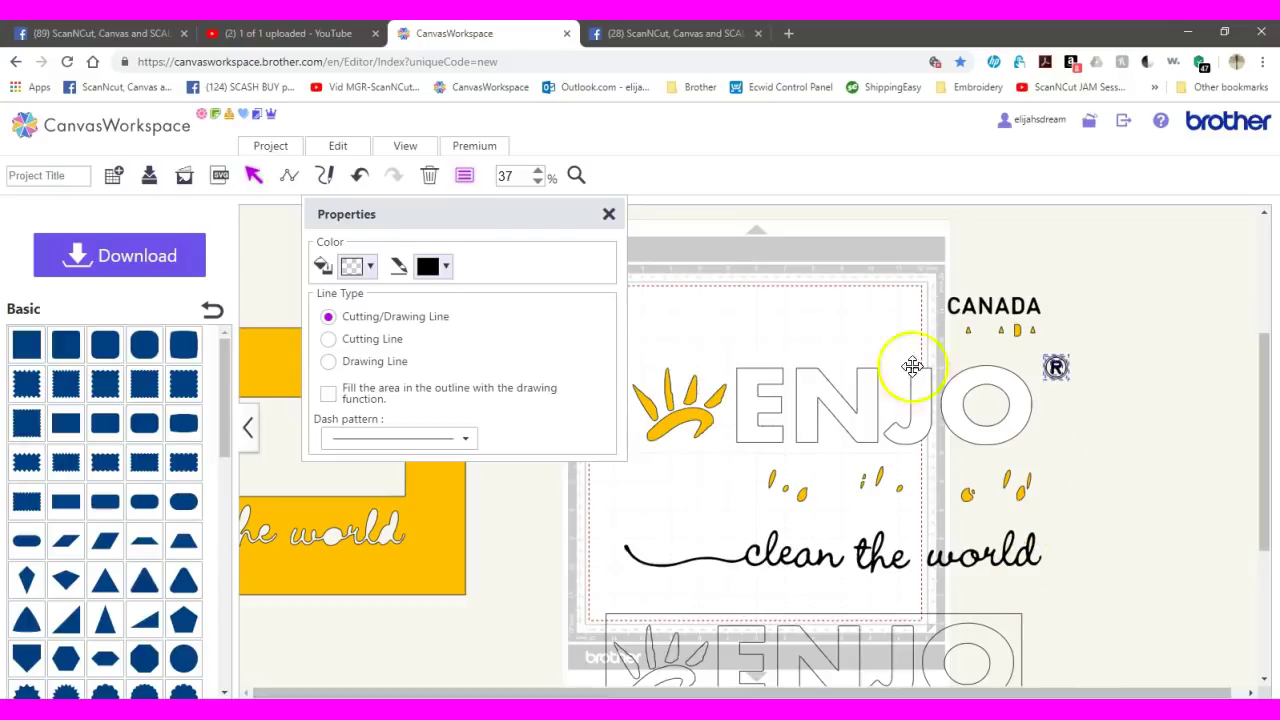
Step: Fill the inner piece of the ® mark yellow
click(369, 268)
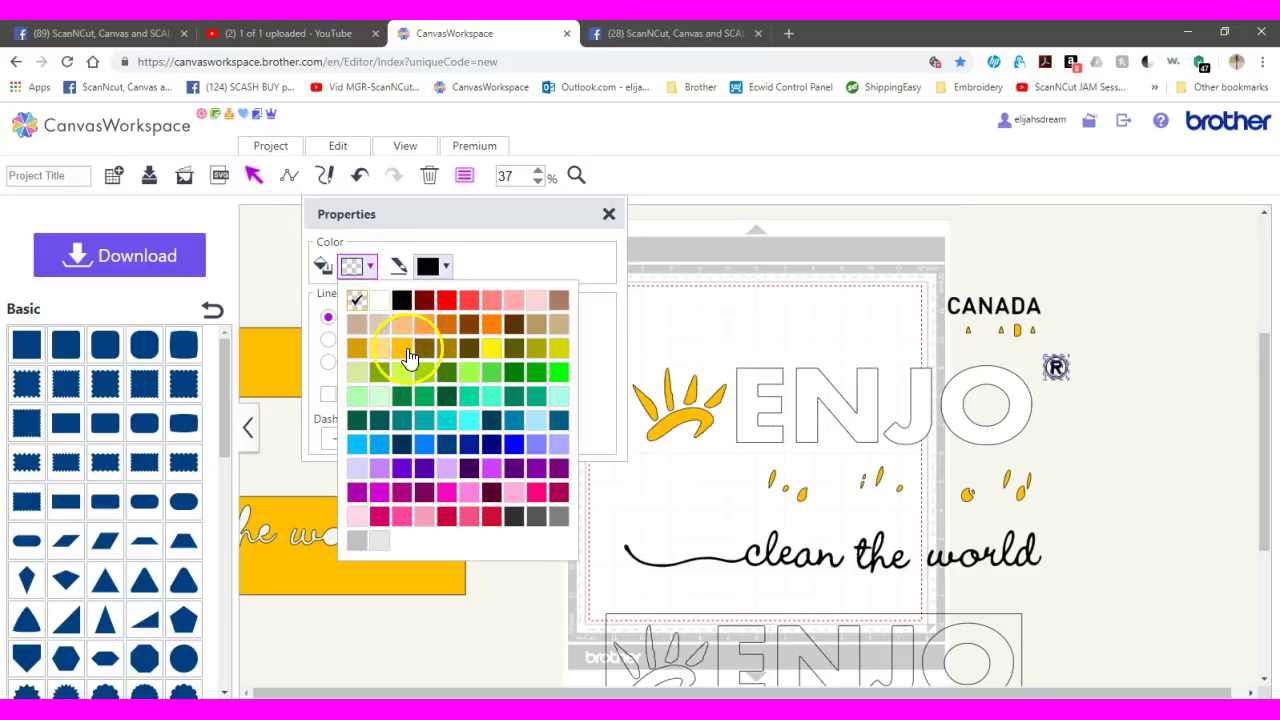
click(405, 352)
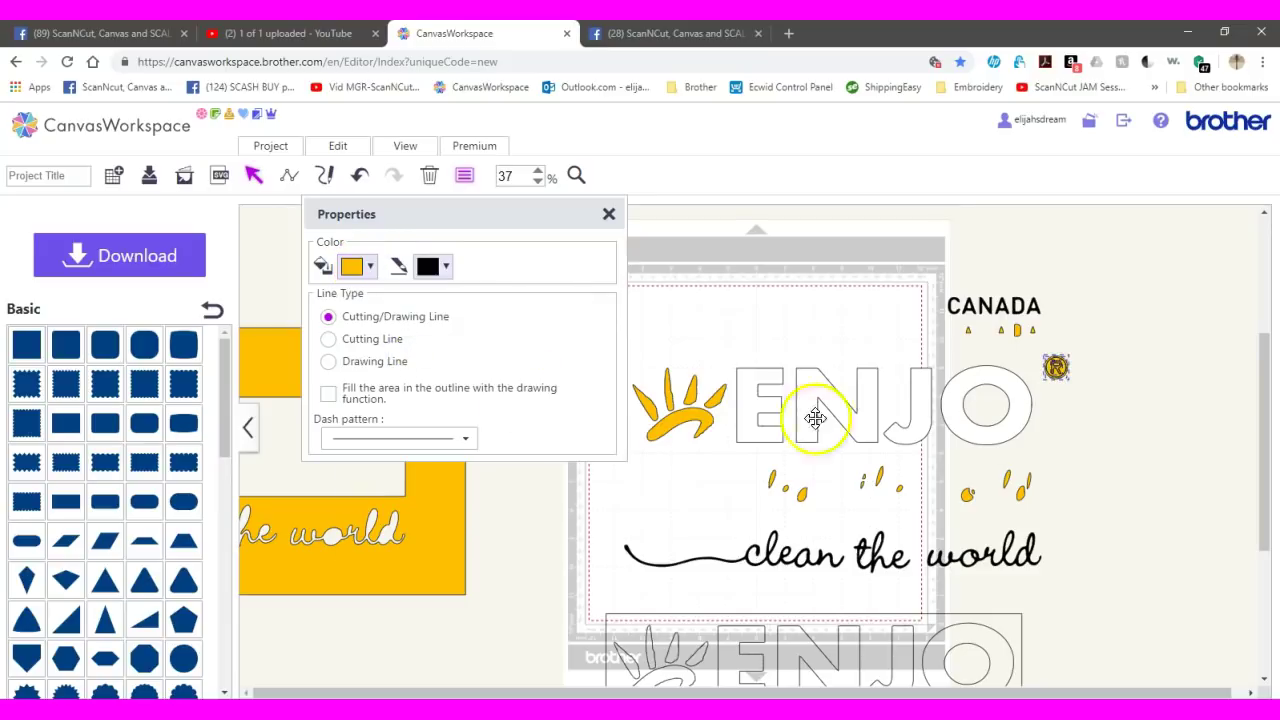
click(1117, 396)
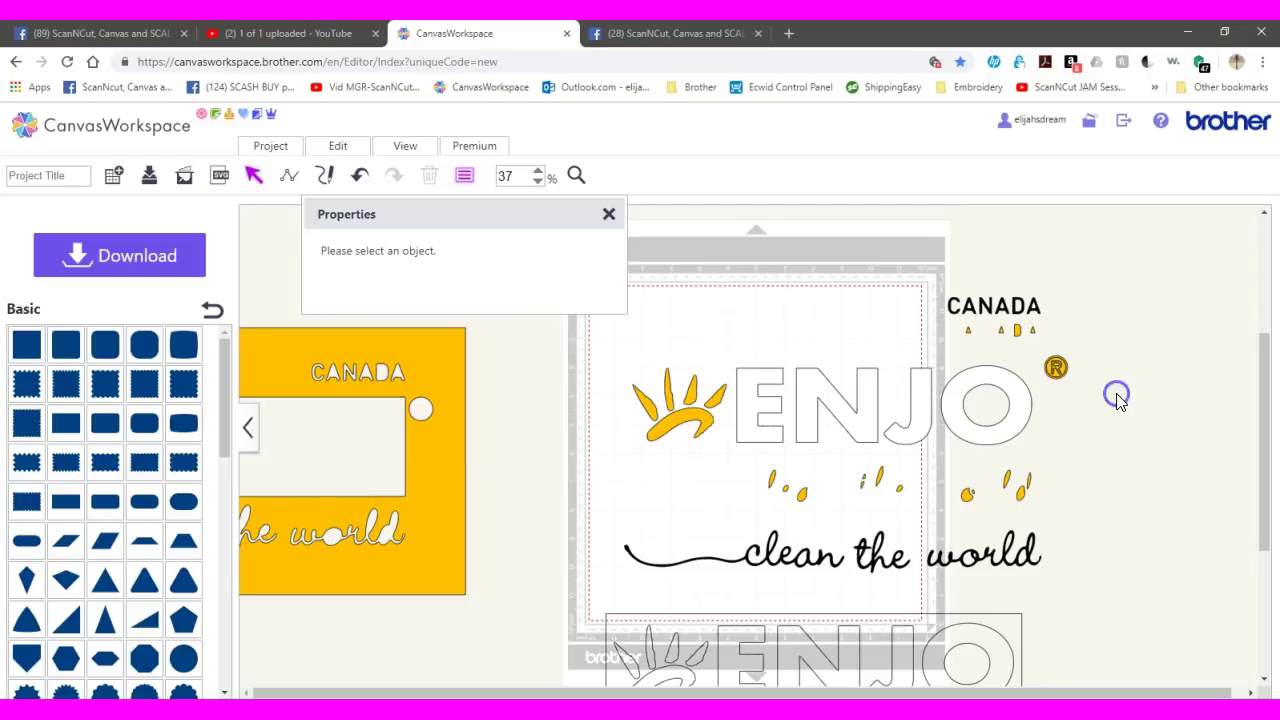
Step: Fill the small R inside the ® mark black
click(1056, 367)
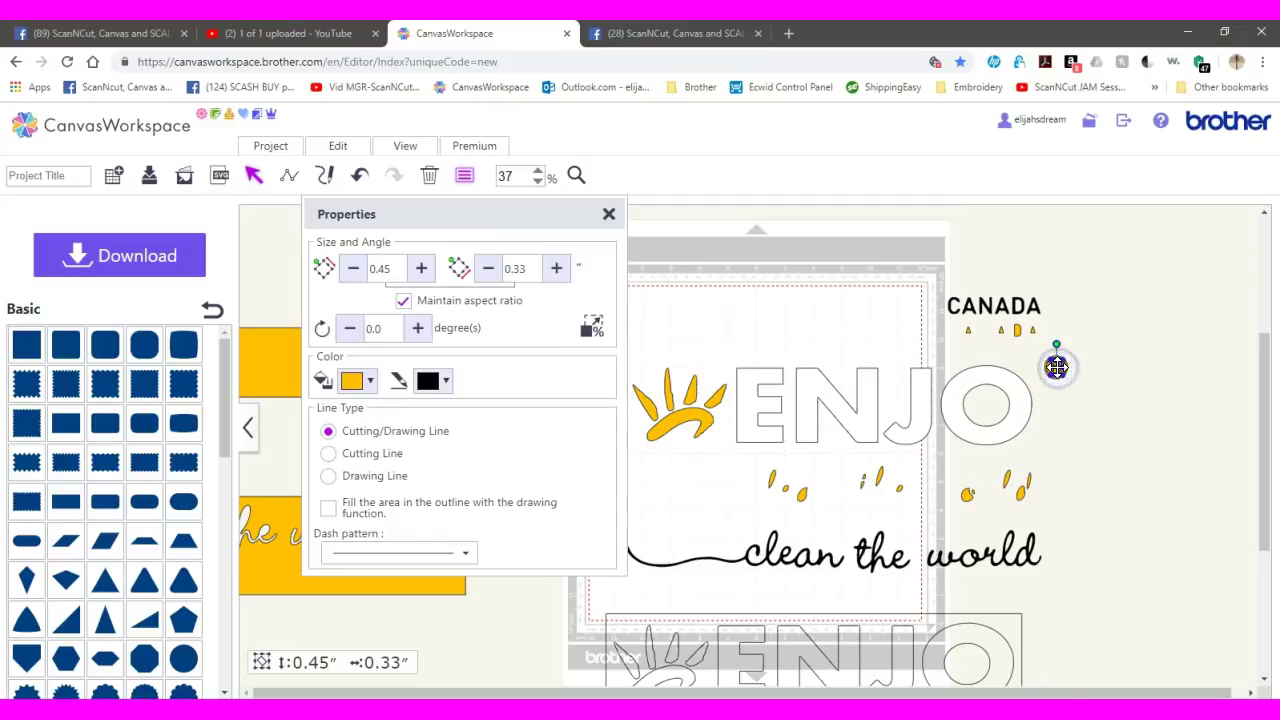
click(368, 382)
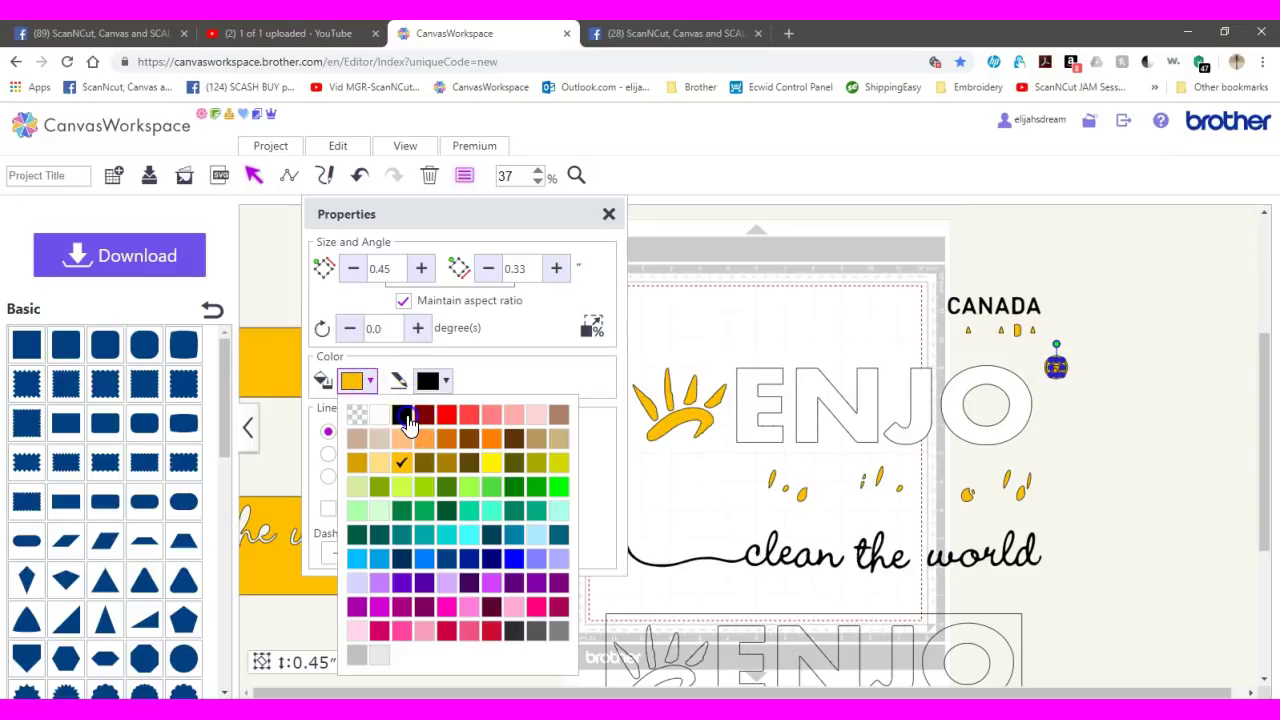
click(405, 420)
click(1090, 374)
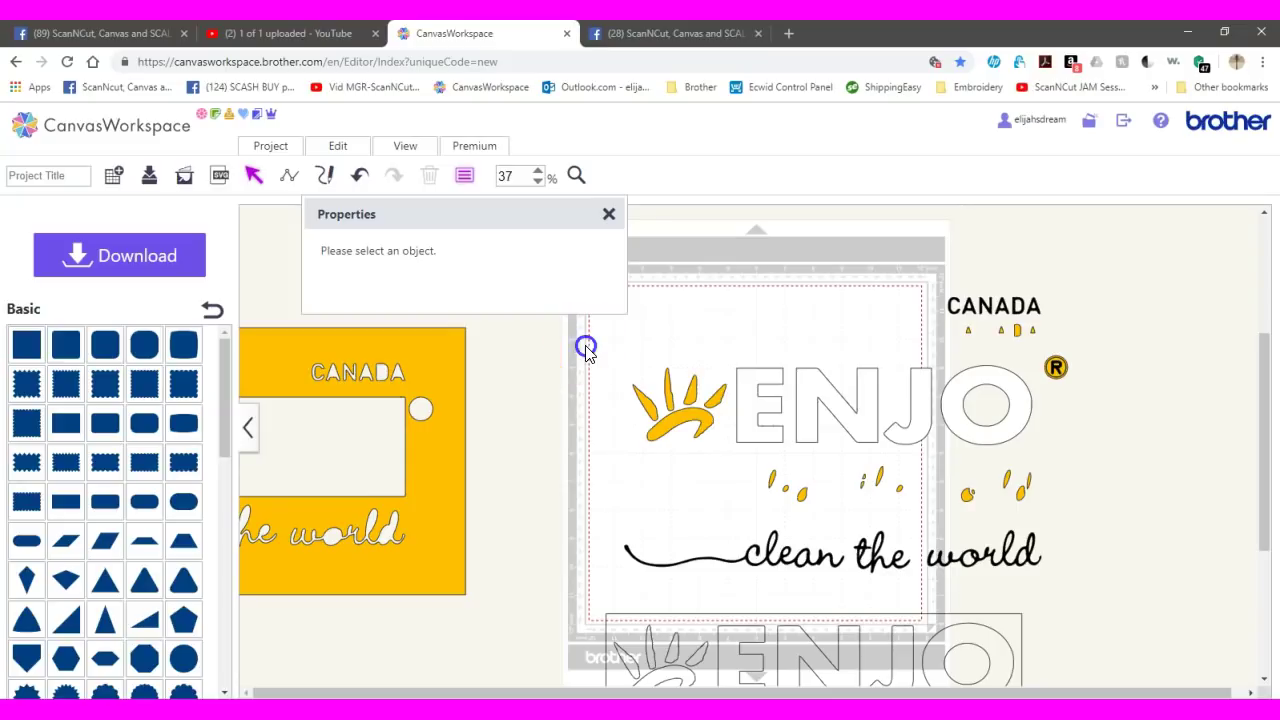
click(609, 217)
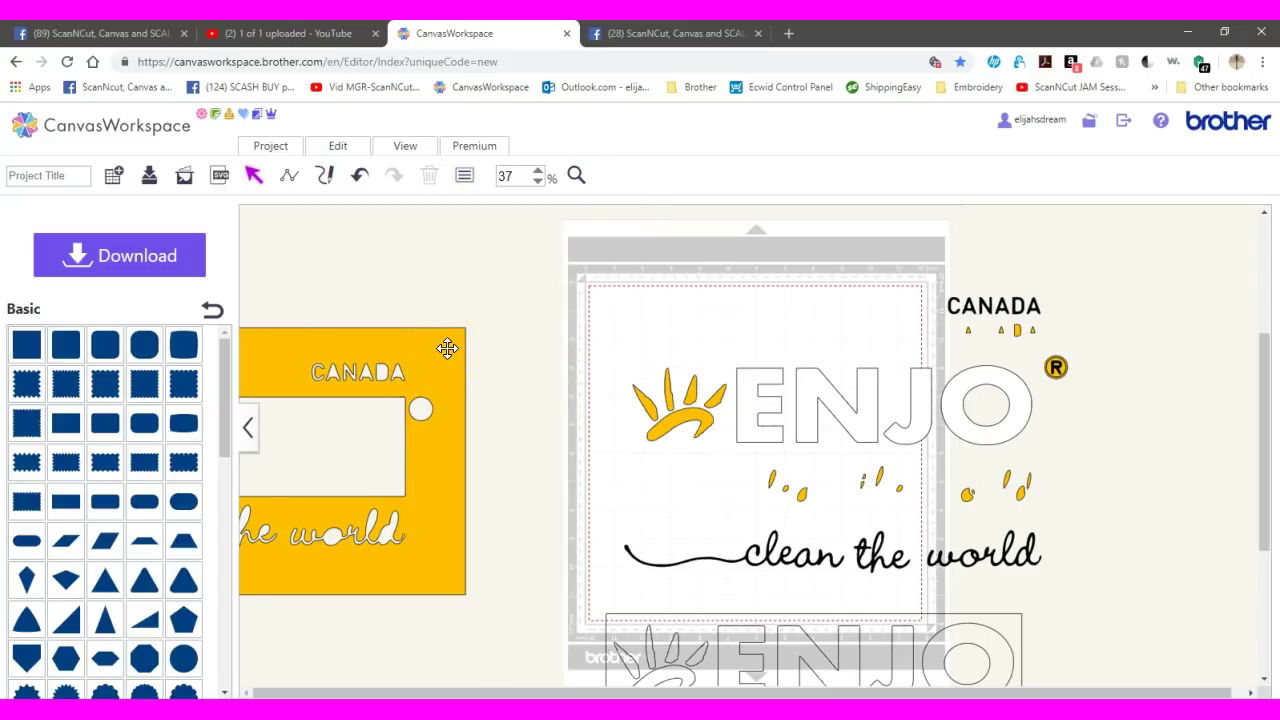
Step: Move the yellow background toward the mat and lower CANADA onto the small yellow pieces
drag(447, 347, 520, 263)
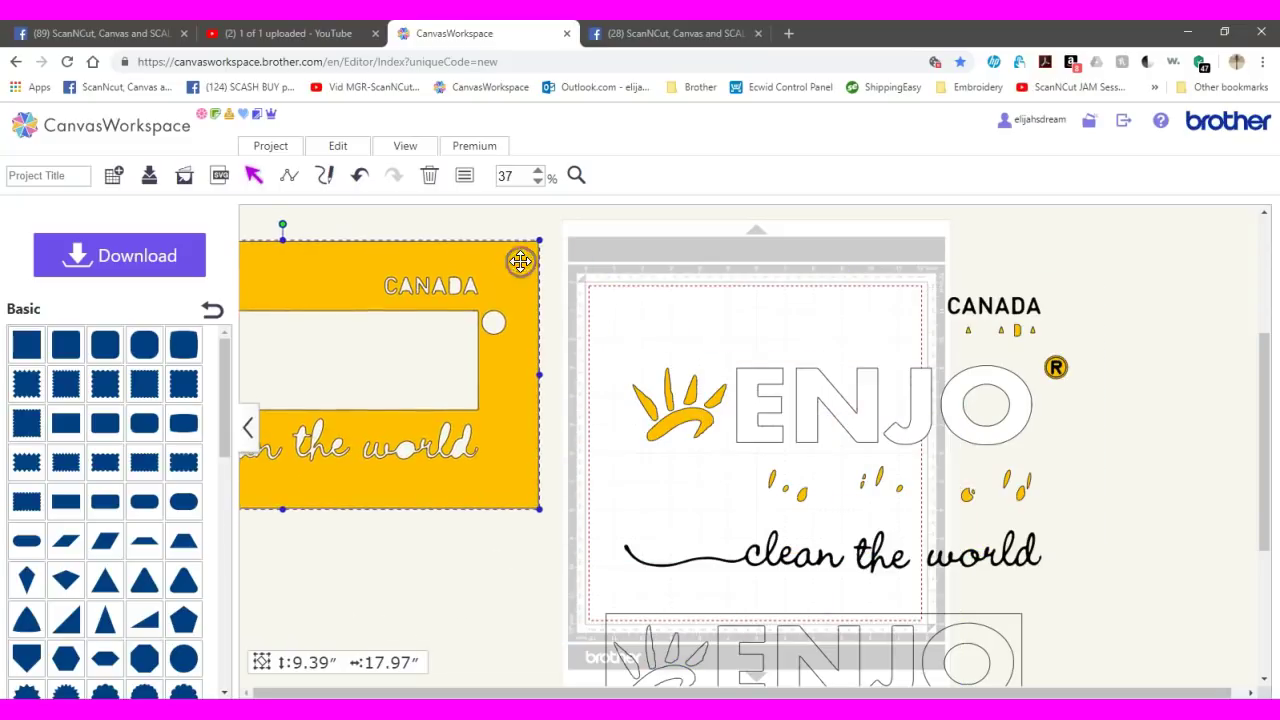
click(991, 305)
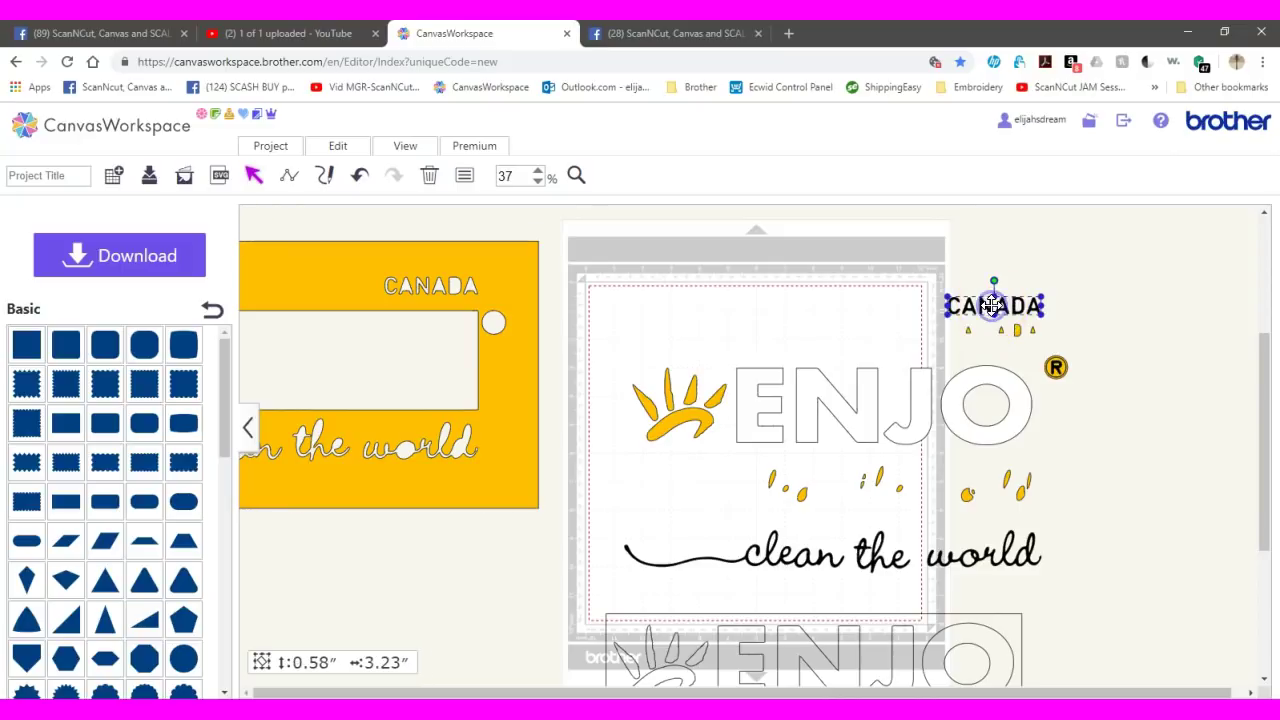
drag(991, 305, 990, 330)
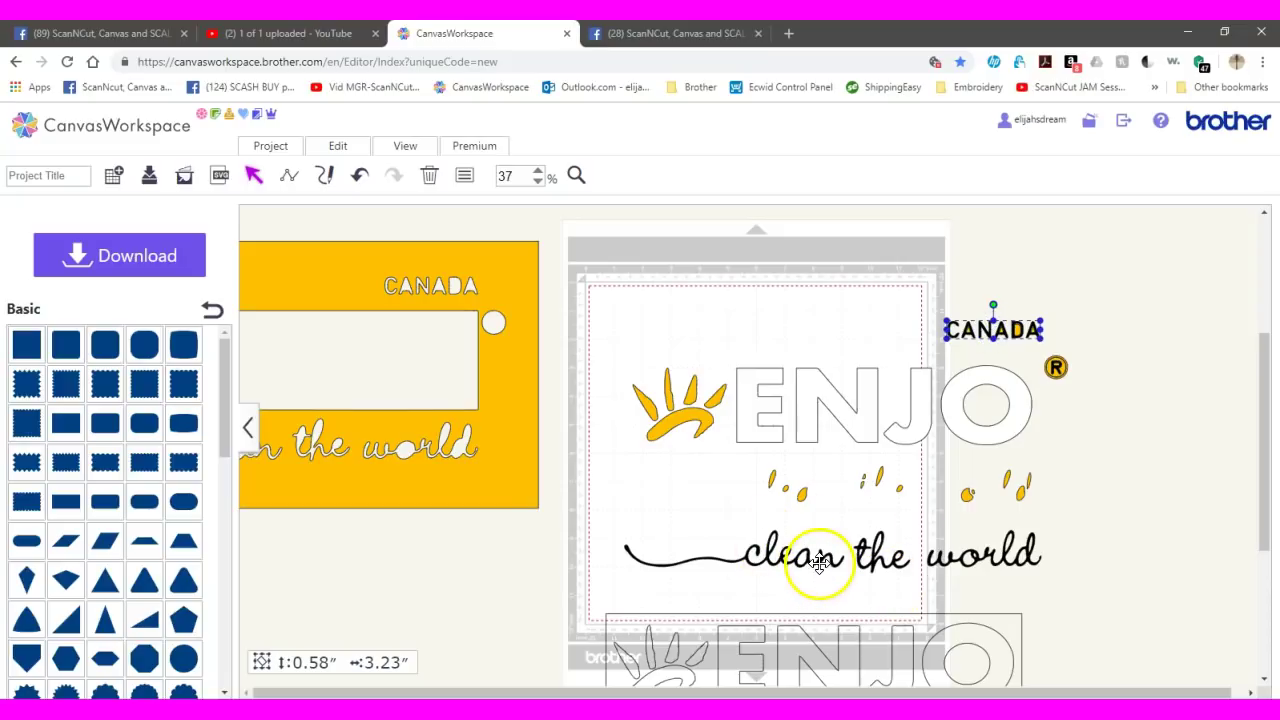
Step: Line up 'clean the world' under ENJO and stack the lower ENJO box over the top lettering
drag(819, 563, 819, 500)
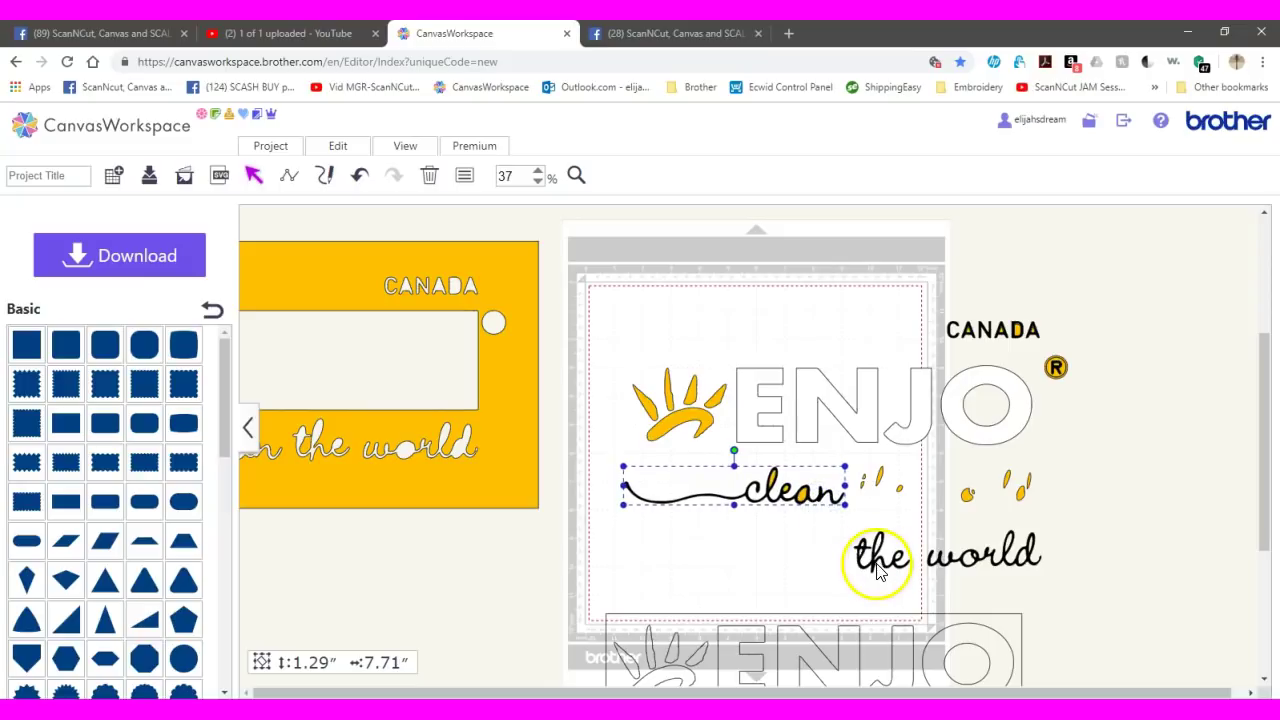
drag(874, 563, 876, 496)
drag(980, 557, 979, 495)
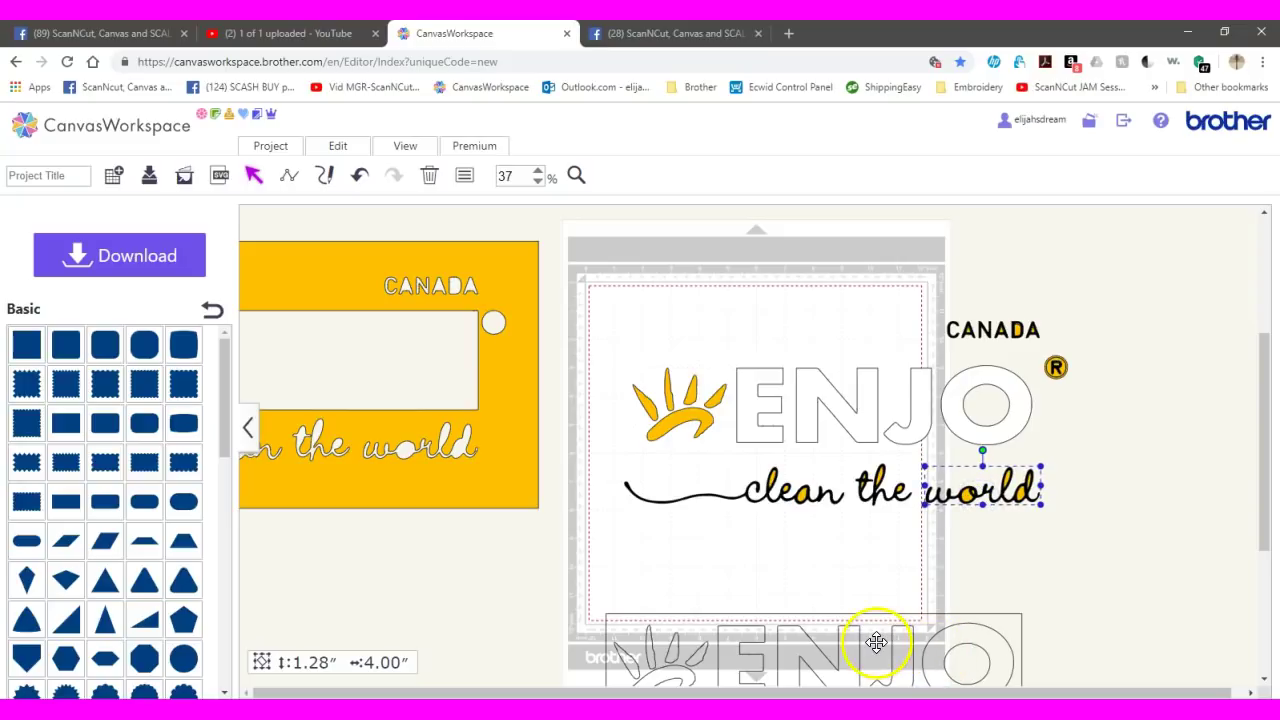
drag(876, 642, 895, 385)
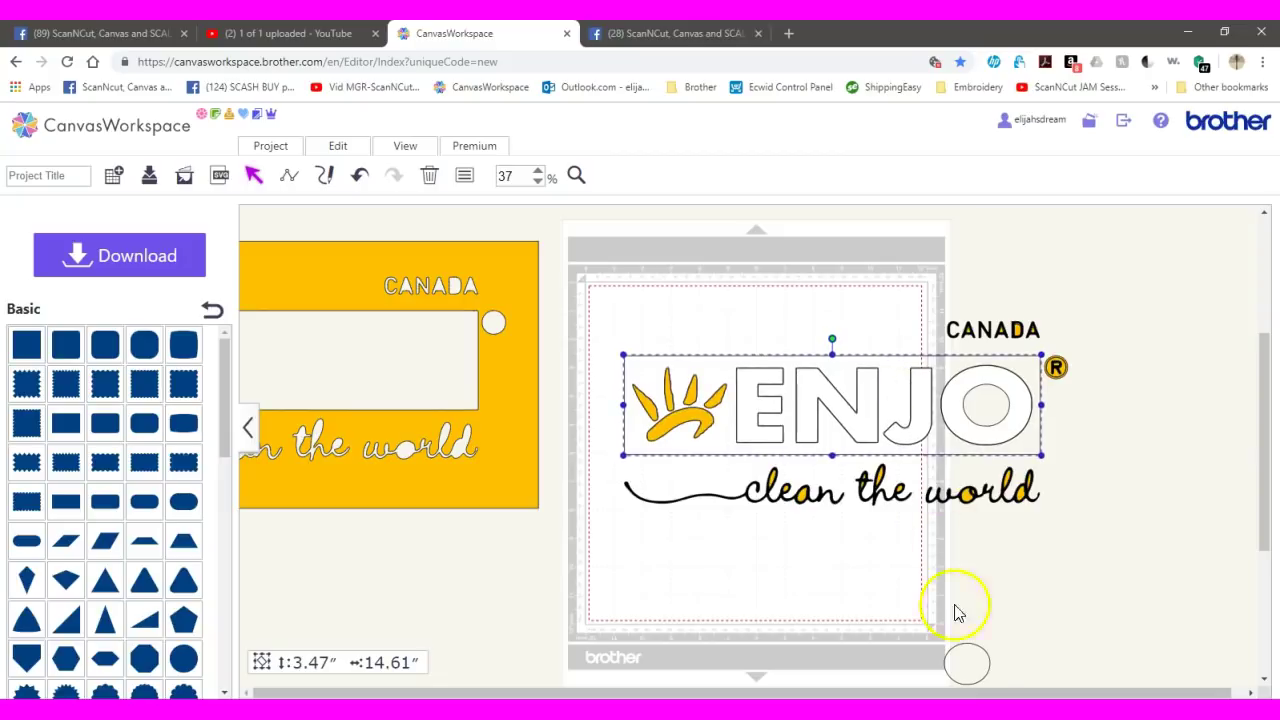
Step: Place the spare circle inside the ENJO O and fill the ENJO box black
click(972, 658)
drag(974, 660, 996, 402)
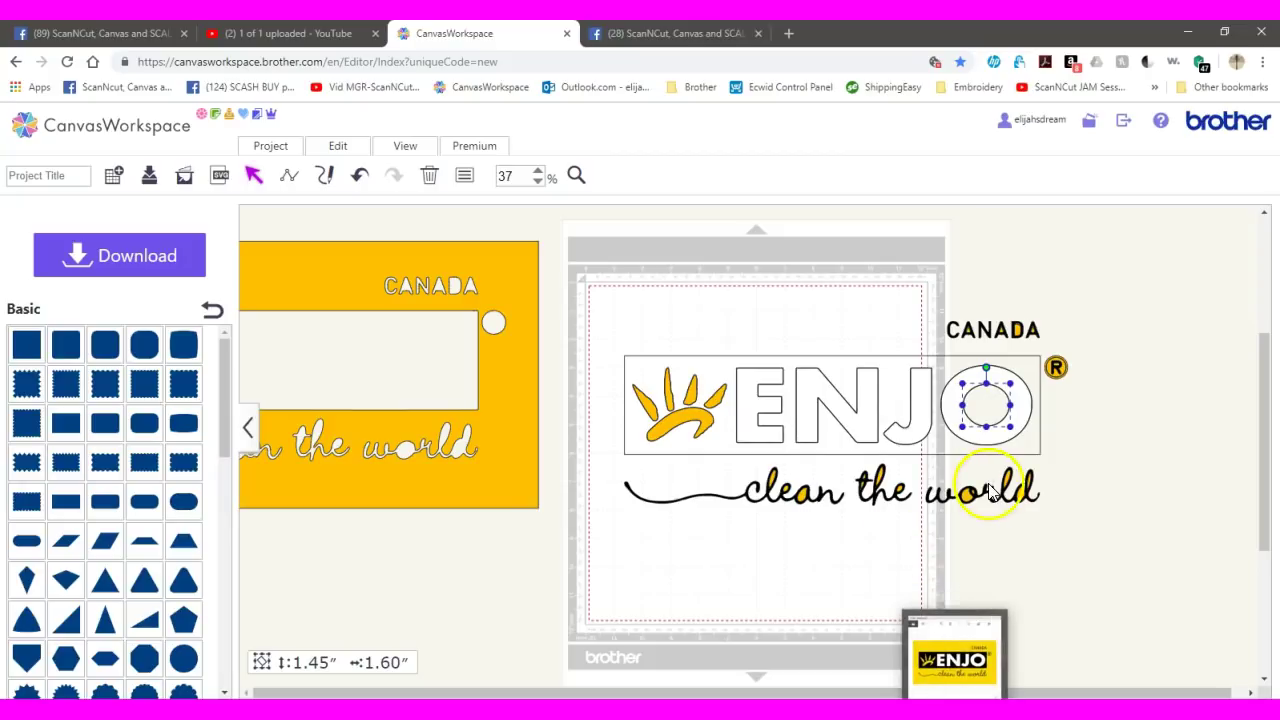
click(1025, 445)
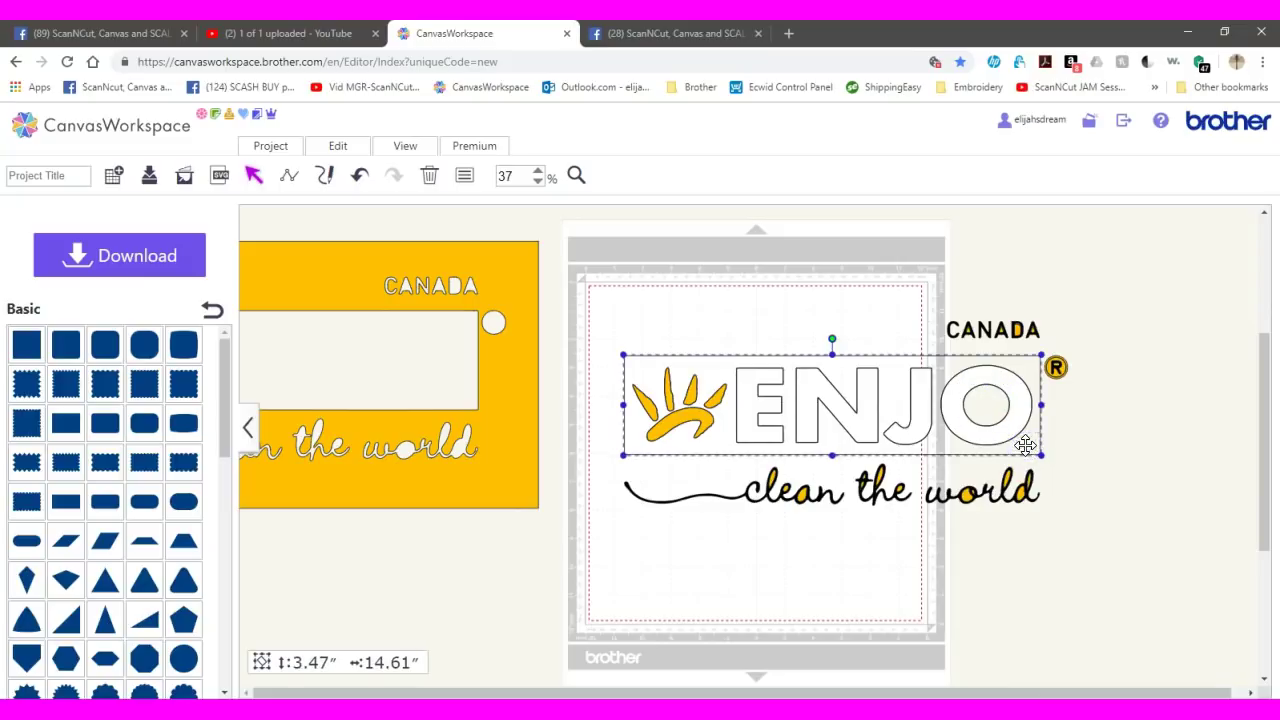
click(465, 176)
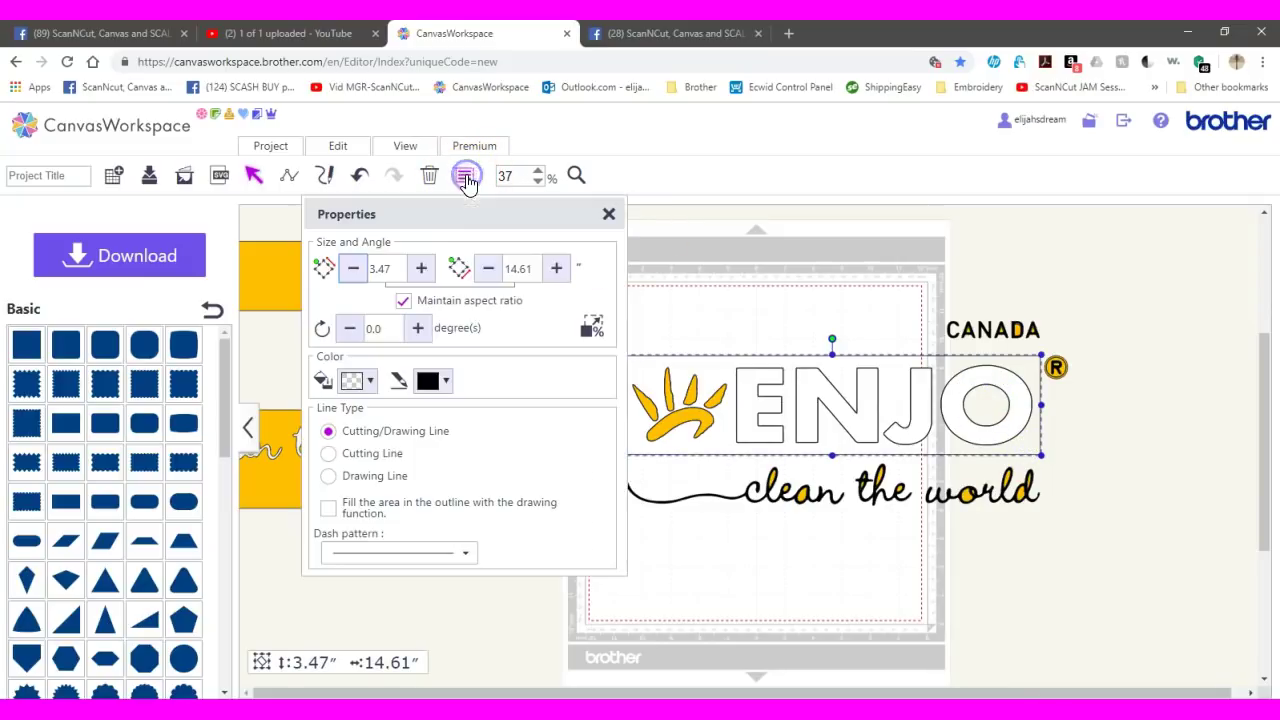
click(353, 381)
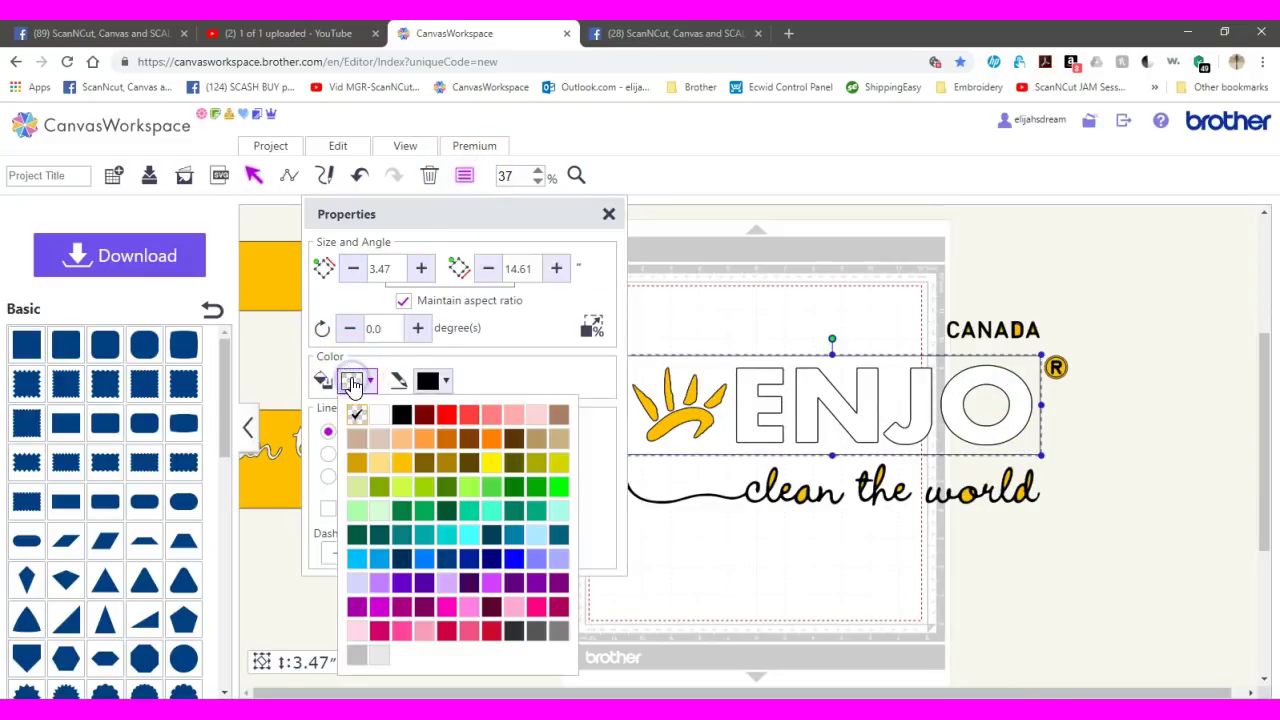
click(402, 415)
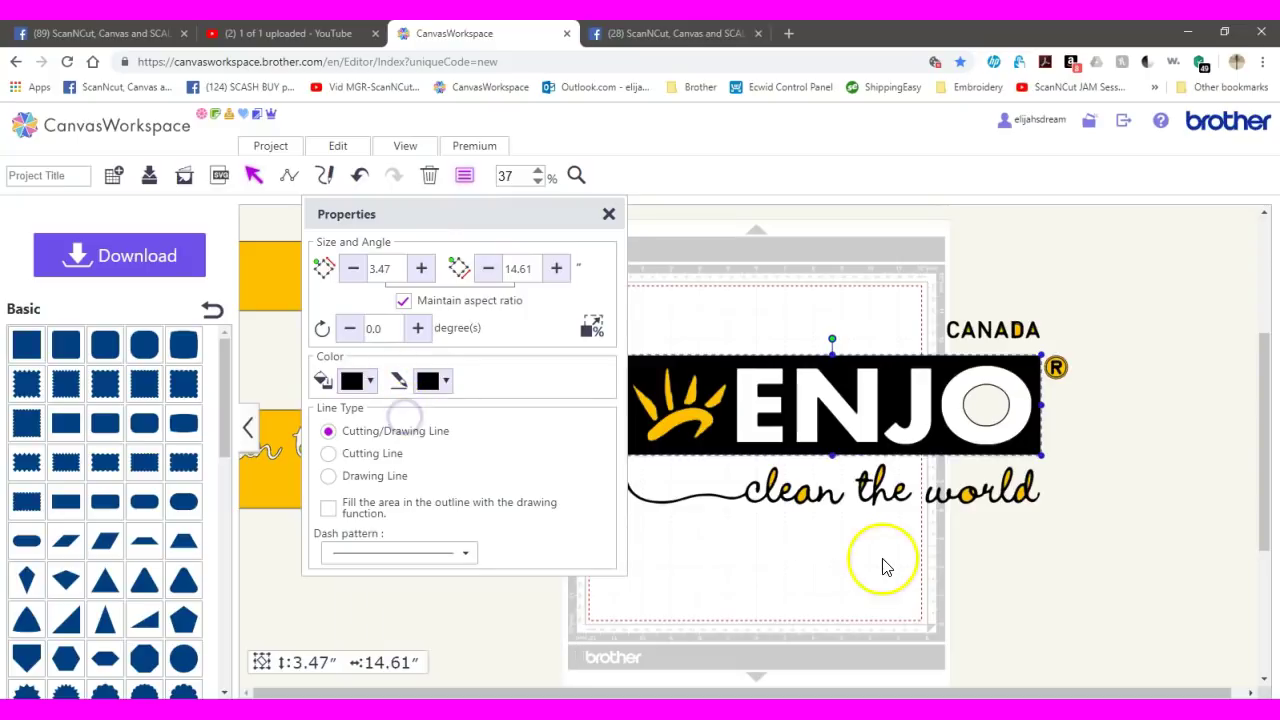
Step: Fill the O's inner circle black
click(1014, 410)
click(988, 403)
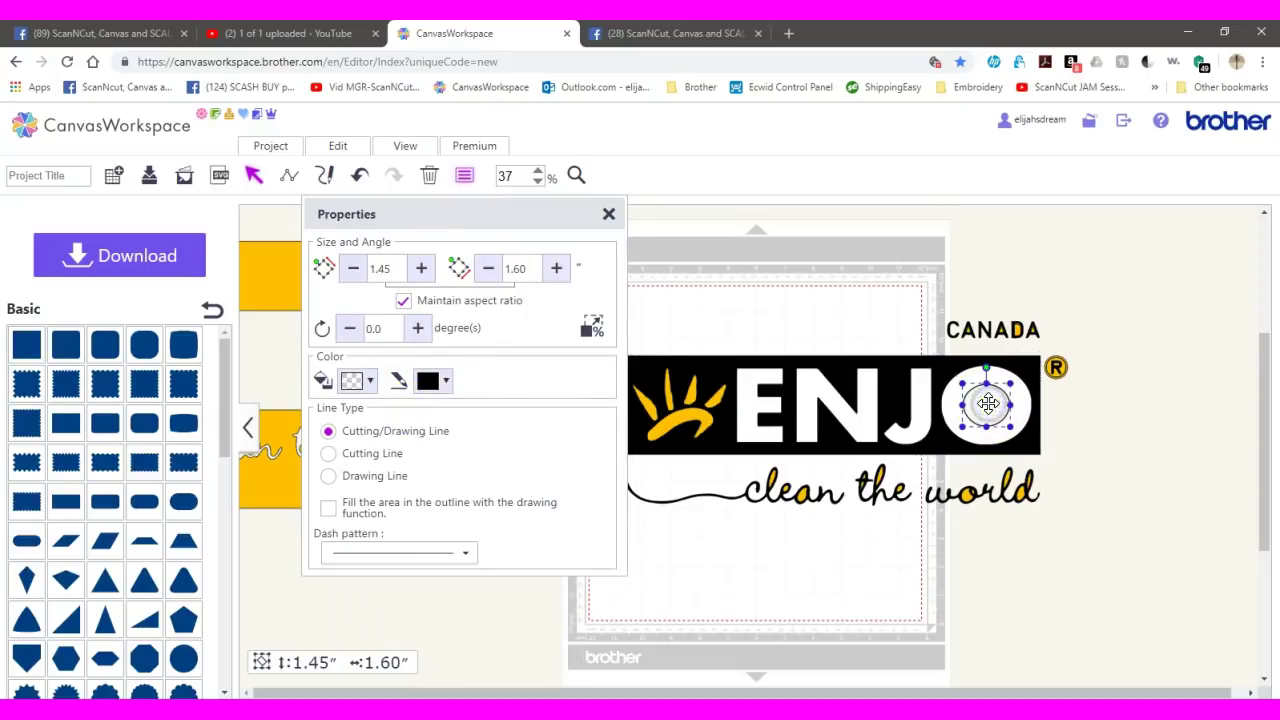
click(353, 381)
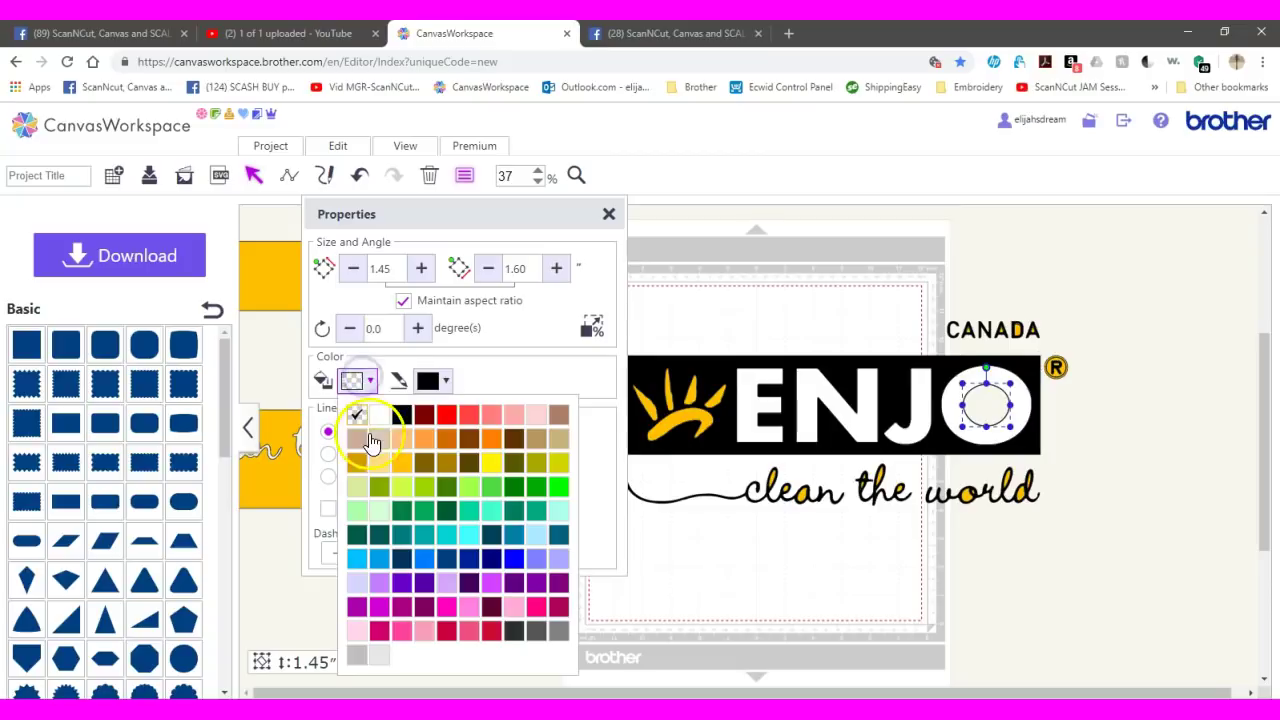
click(402, 414)
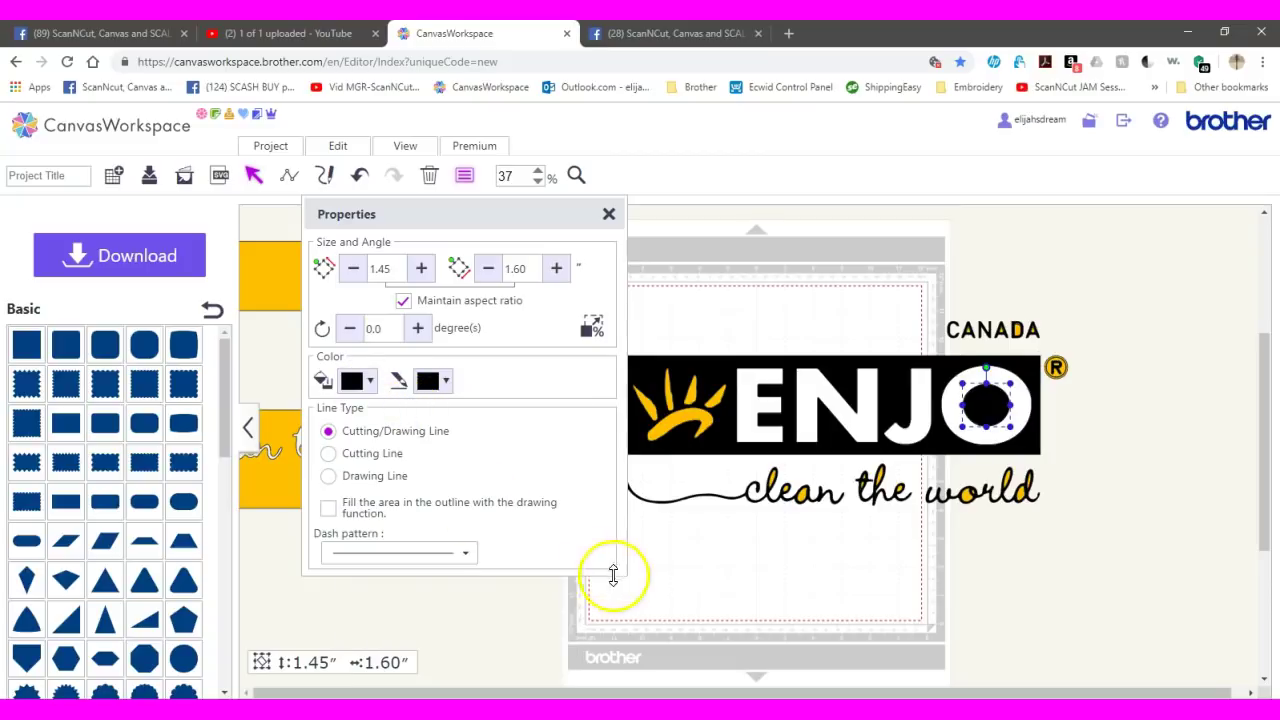
click(609, 216)
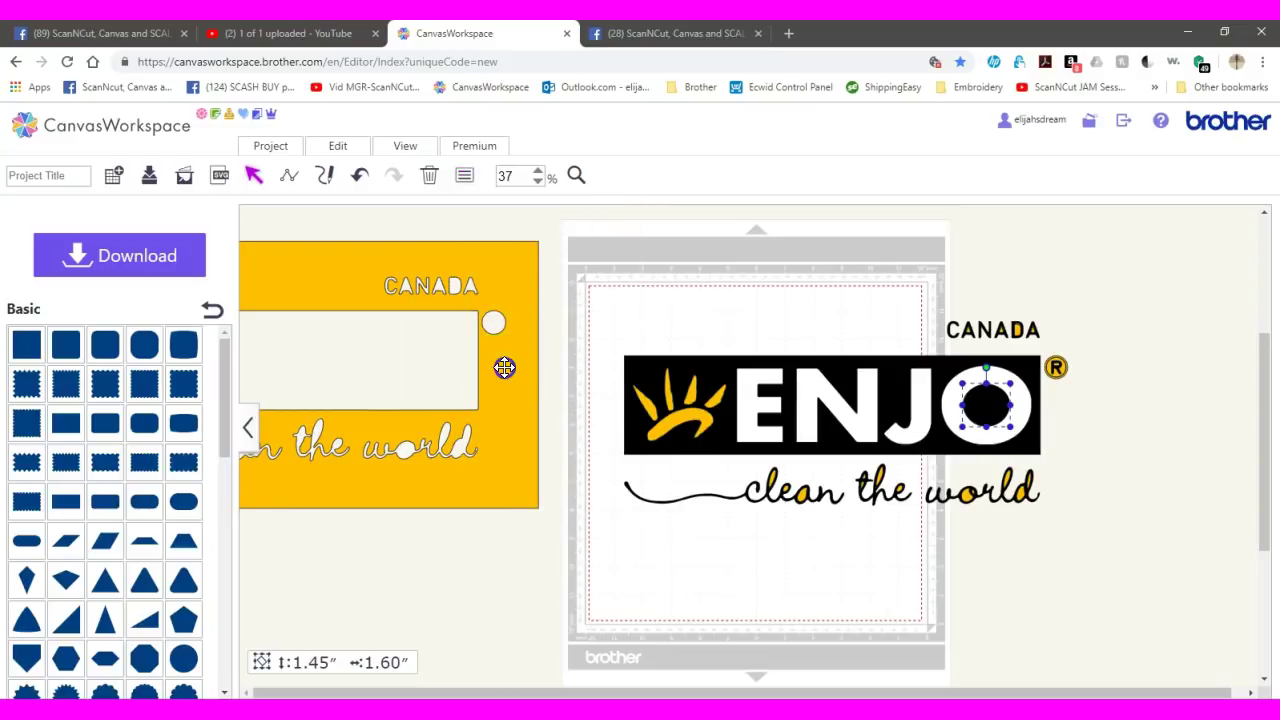
Step: Move the yellow background onto the mat, aligned behind the ENJO logo
drag(504, 367, 956, 463)
drag(1066, 433, 1067, 412)
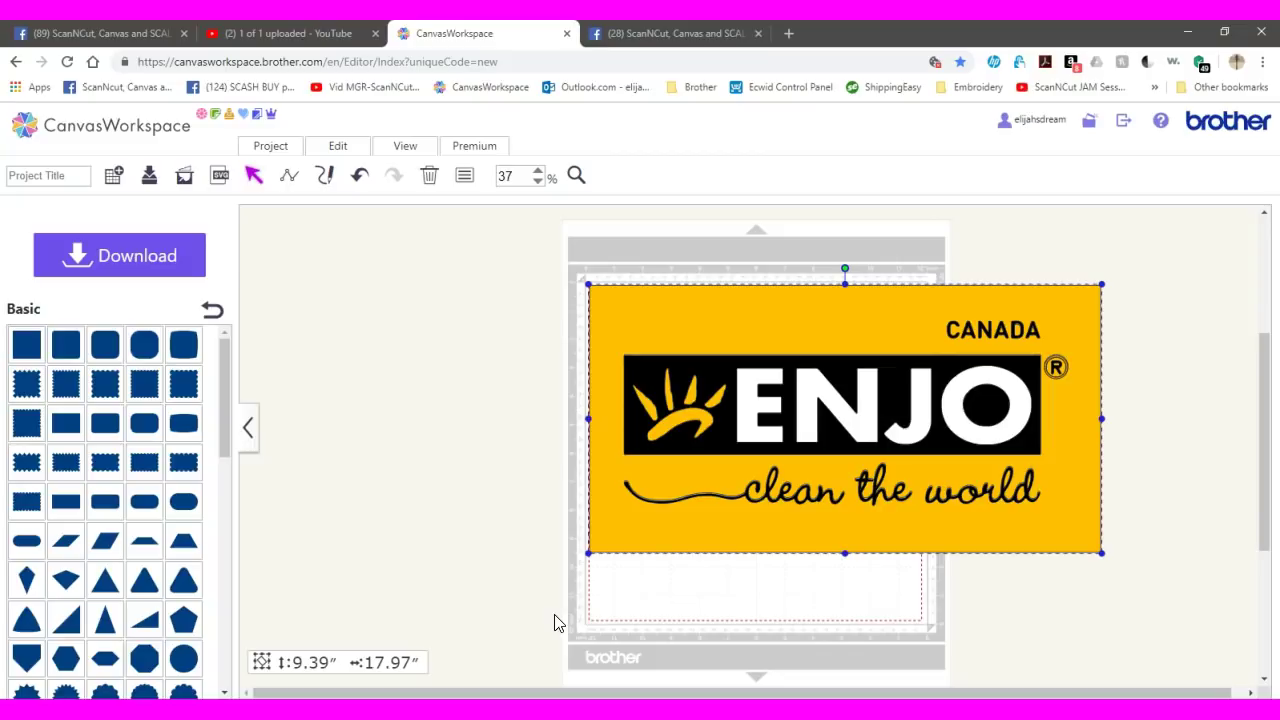
drag(556, 618, 642, 610)
Step: Marquee-select all the logo pieces on the mat
drag(577, 300, 664, 258)
drag(927, 458, 1248, 688)
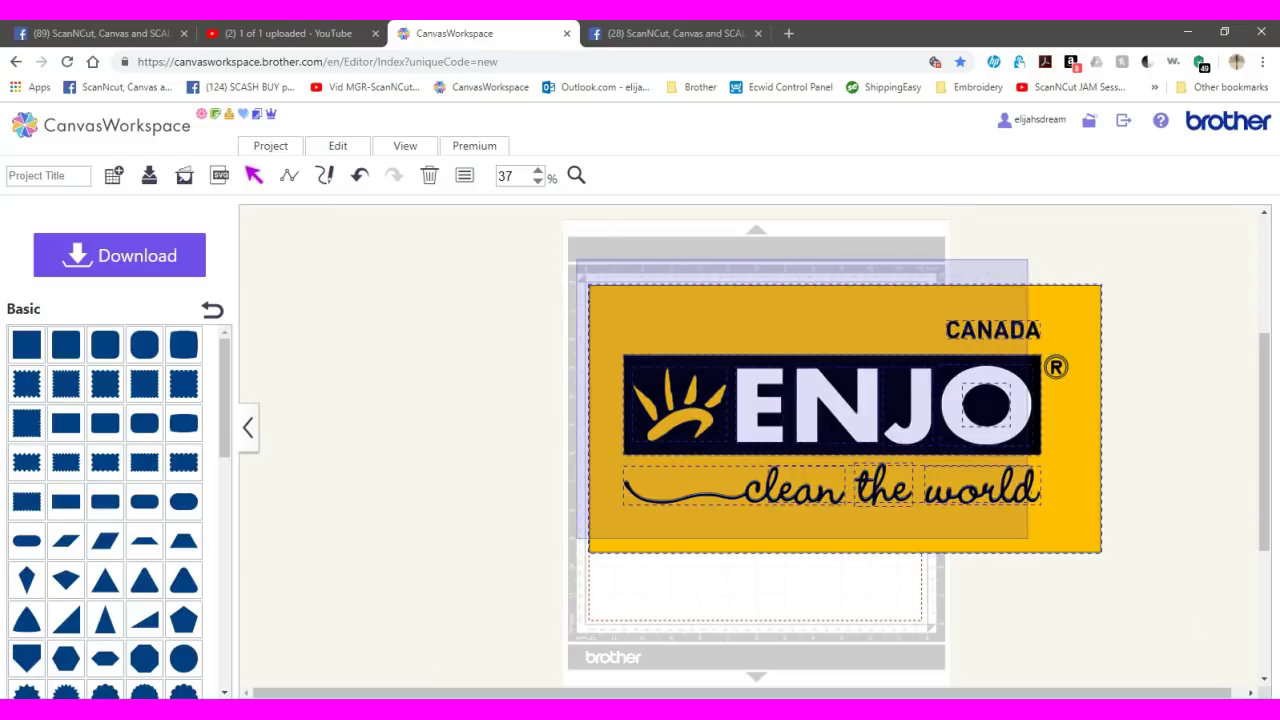
drag(1027, 540, 1271, 643)
Step: Group all the selected logo pieces into one object
click(502, 366)
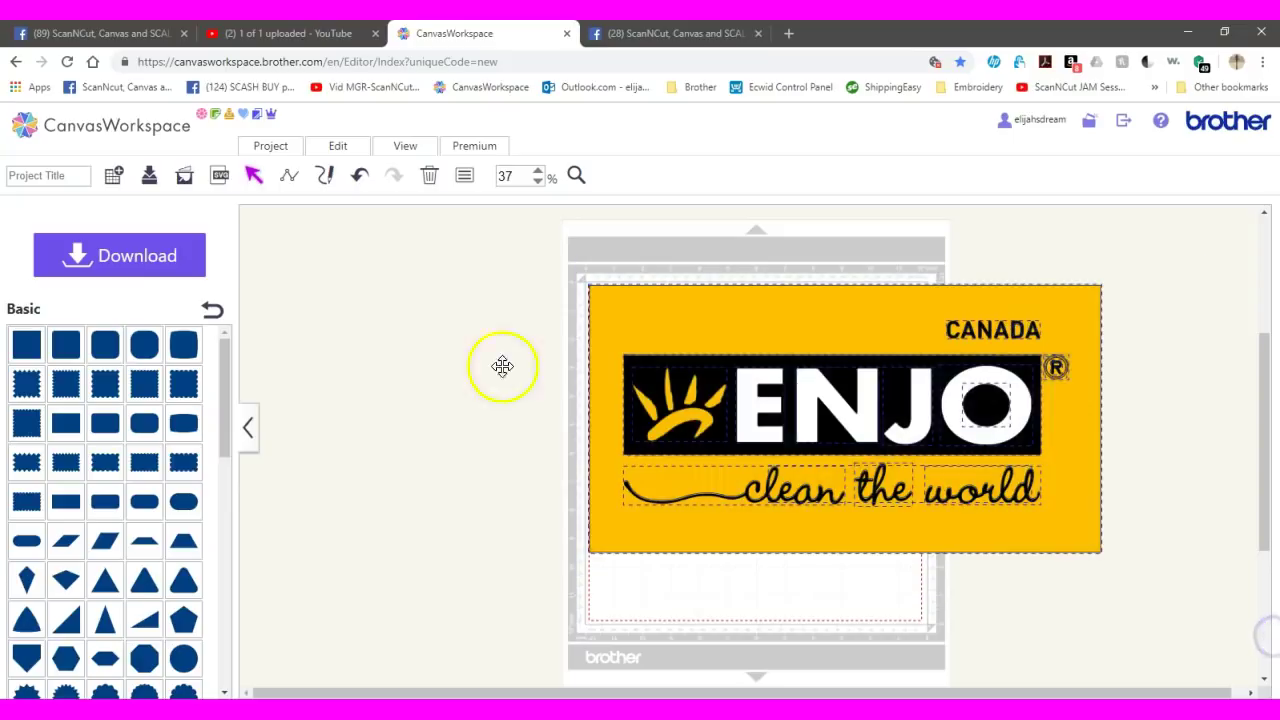
click(338, 146)
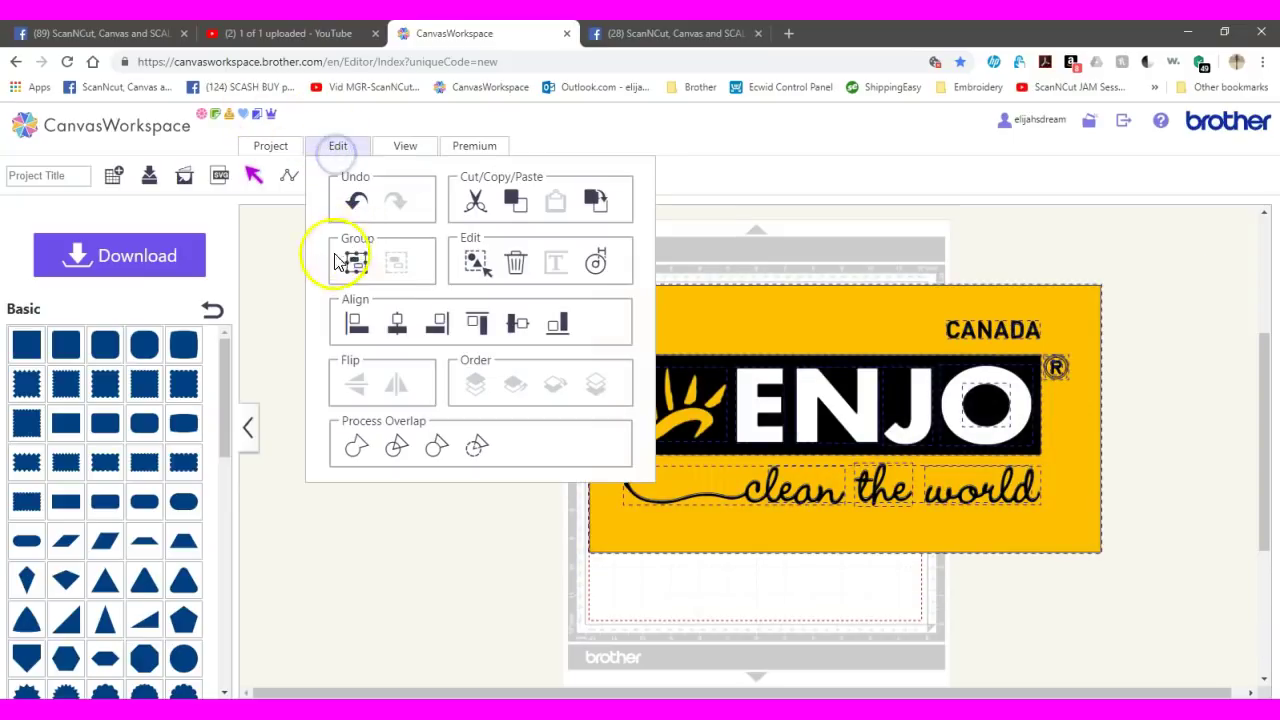
click(352, 262)
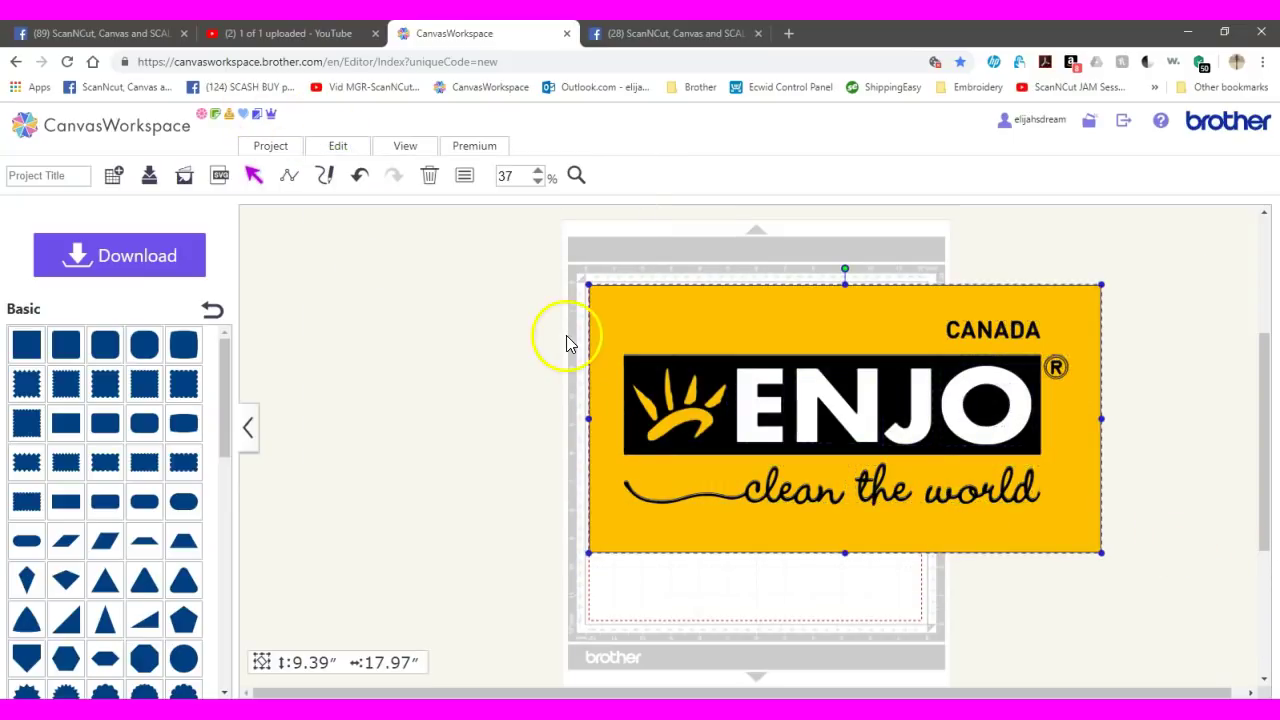
Step: Scale the grouped logo to 5.92″ × 11.34″ with aspect ratio maintained
click(468, 177)
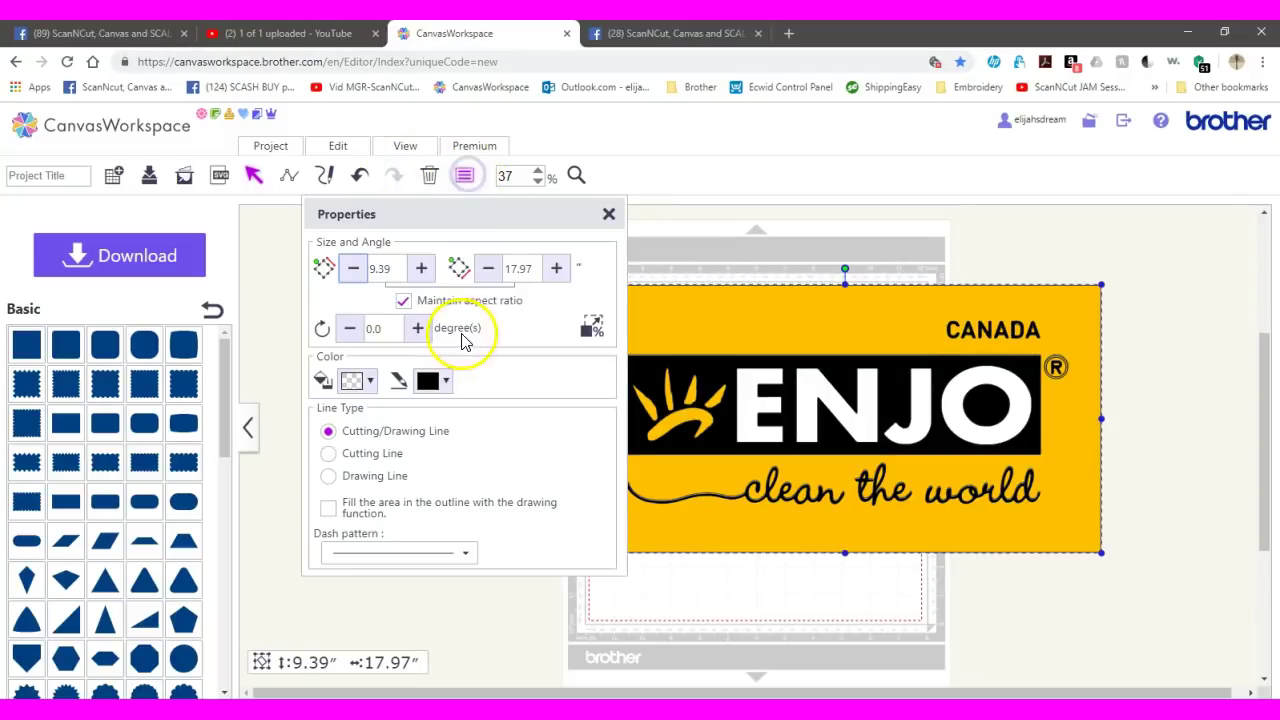
click(354, 281)
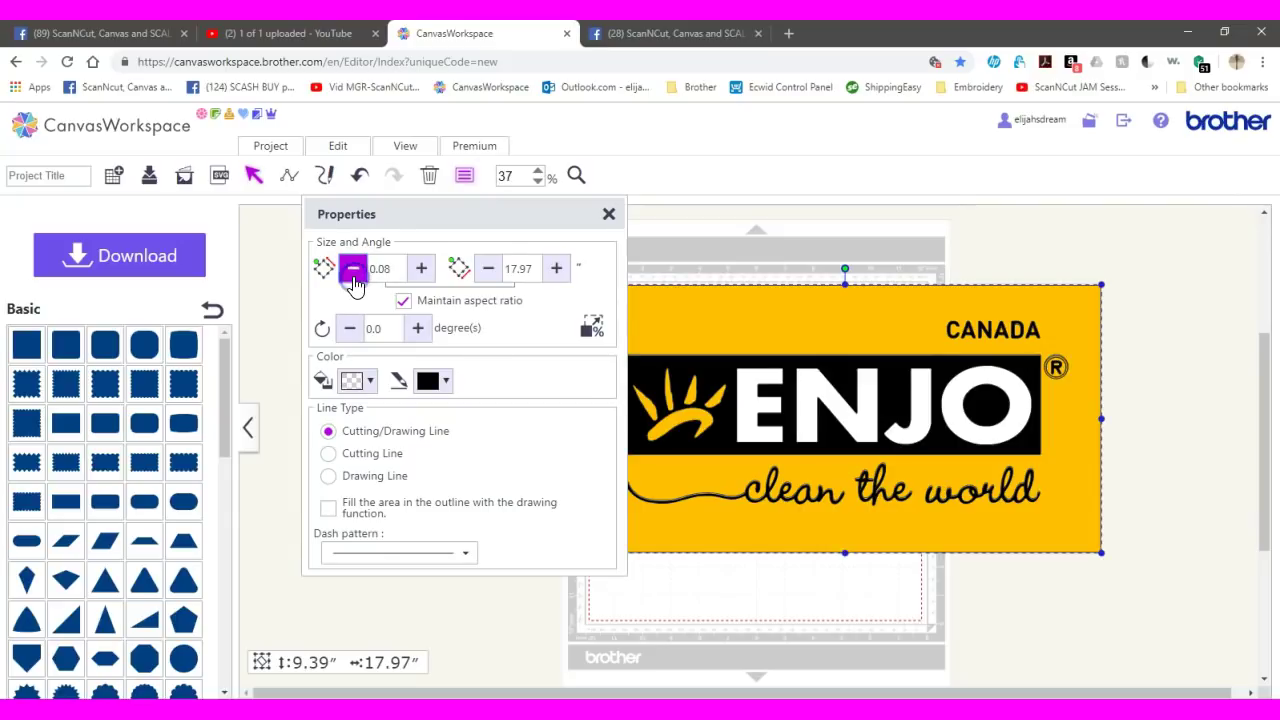
click(424, 272)
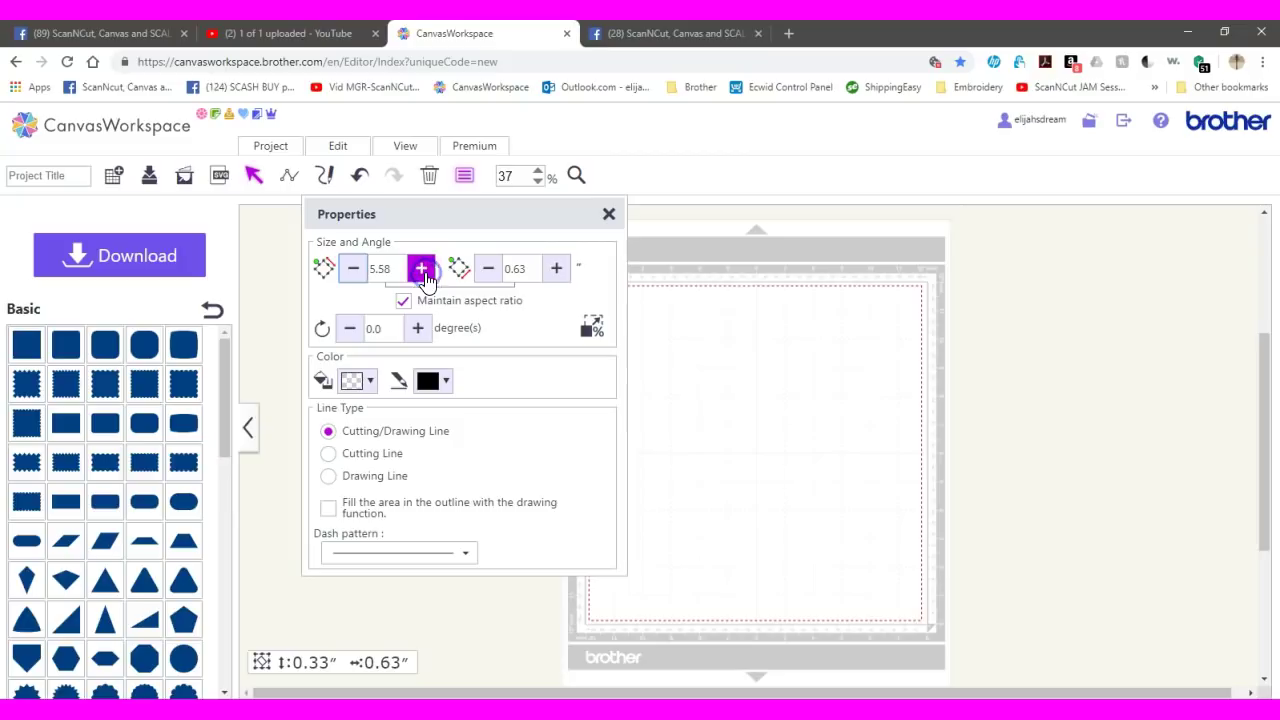
click(424, 272)
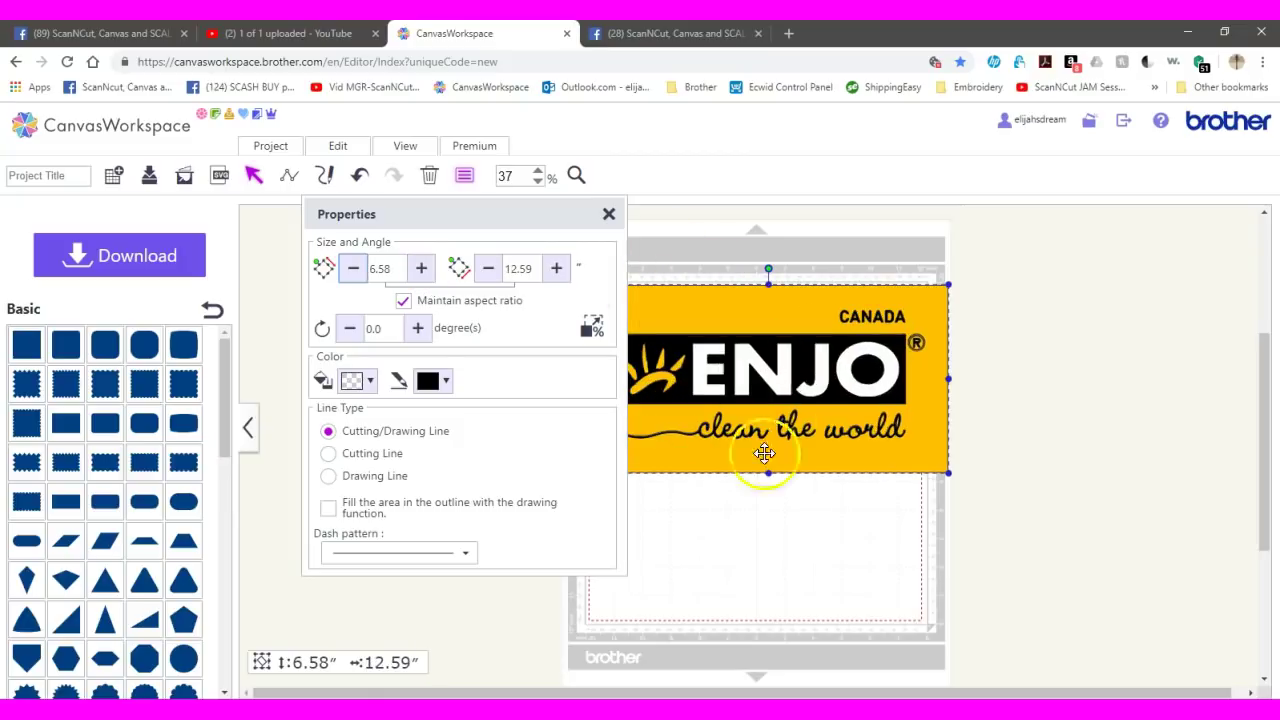
click(424, 272)
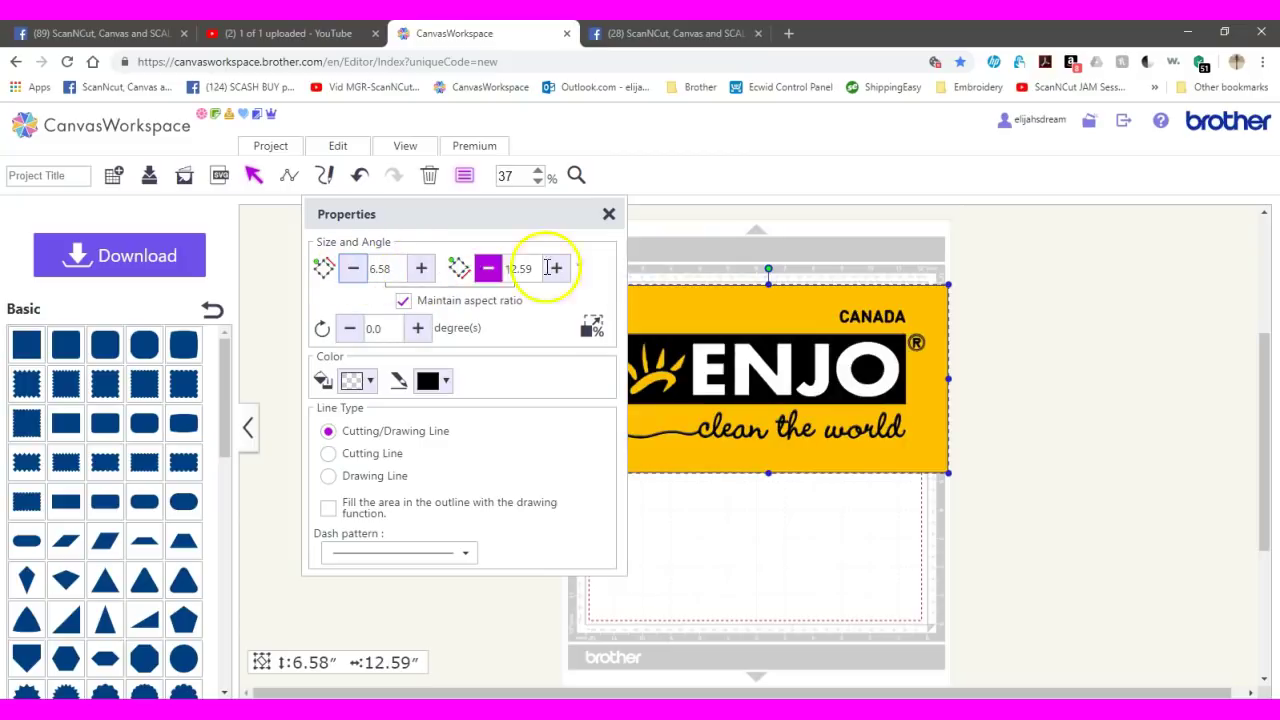
click(489, 270)
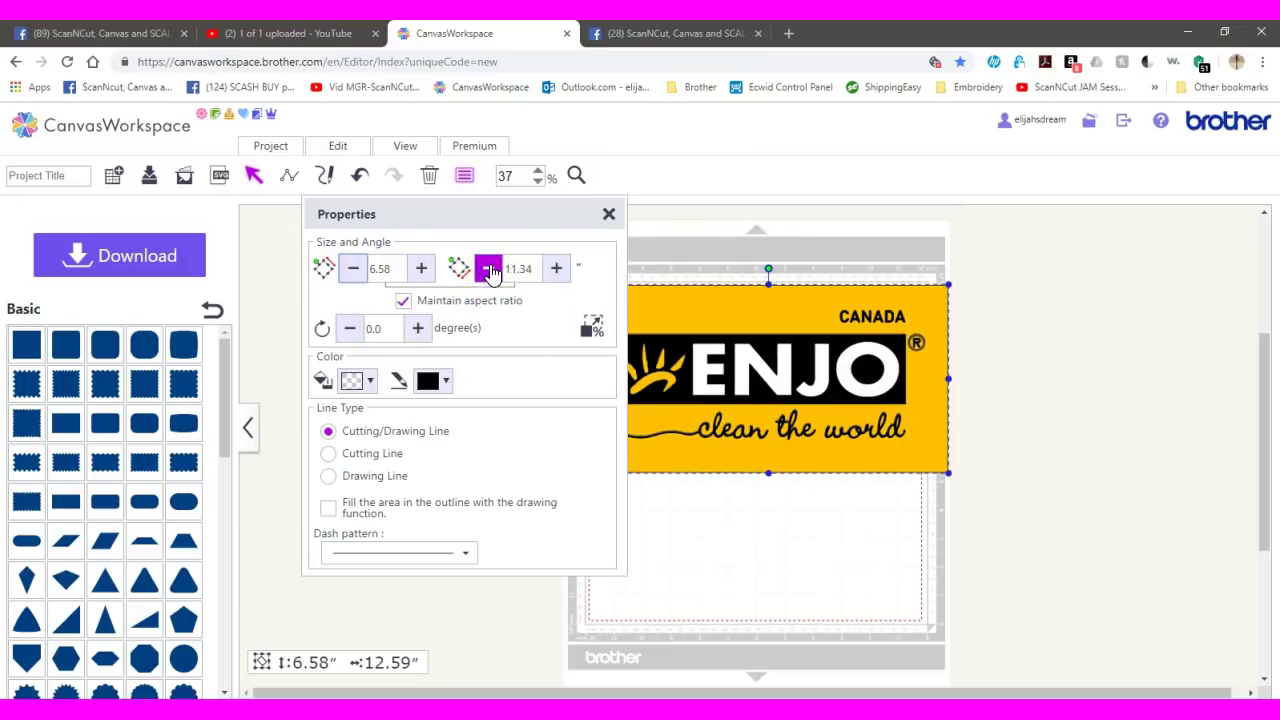
click(737, 512)
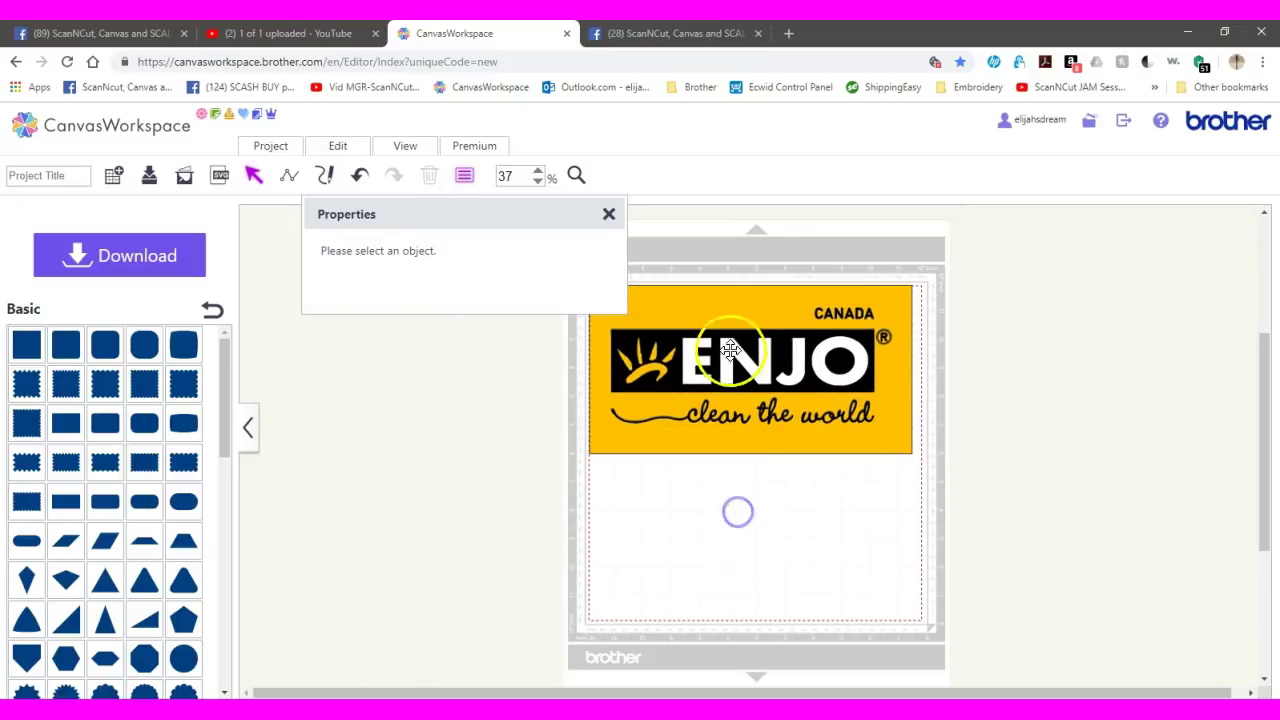
Step: Ungroup the logo and pull the 1.64″ × 1.81″ N out below it
click(608, 214)
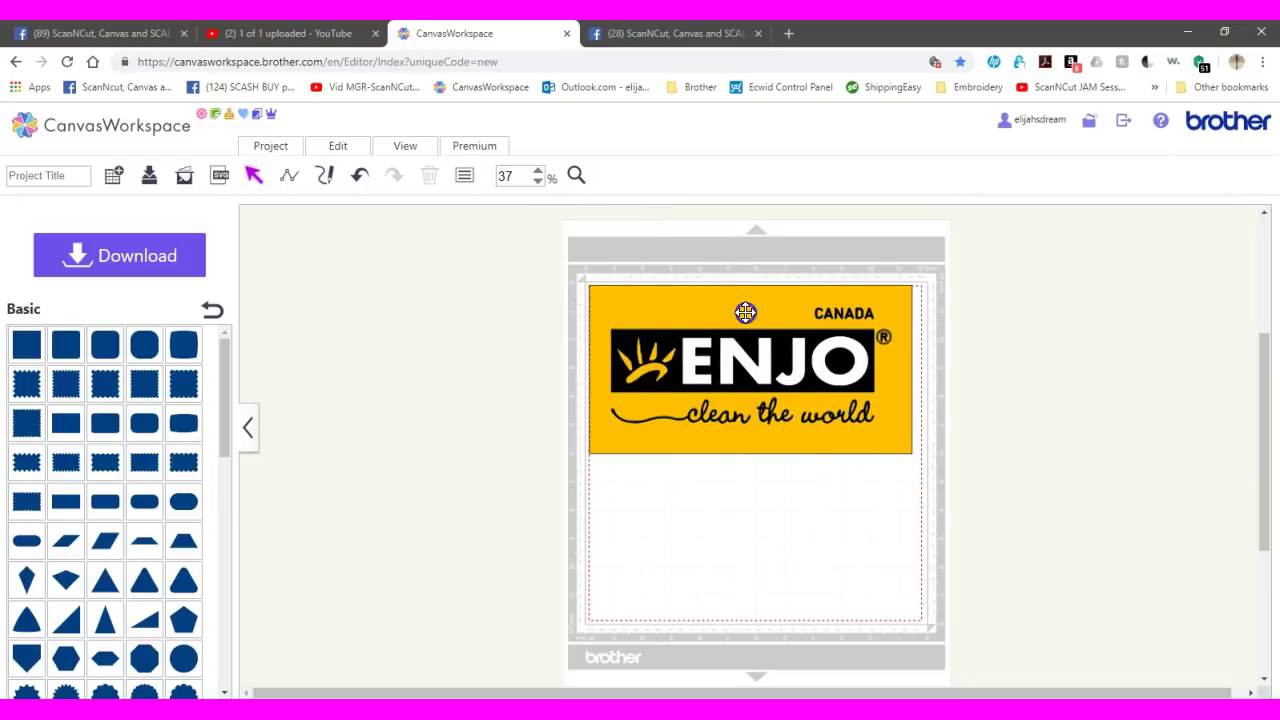
mouse_move(745, 312)
mouse_down()
mouse_move(747, 434)
mouse_move(747, 300)
mouse_move(751, 317)
mouse_up()
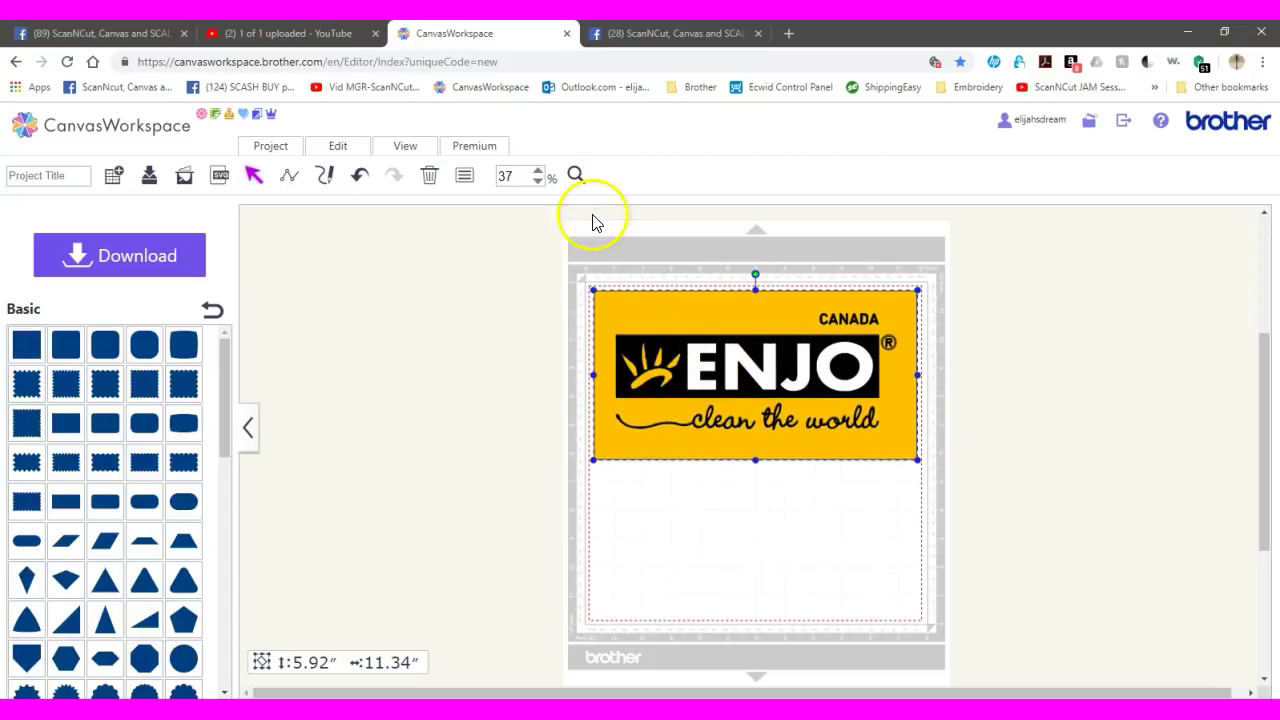
click(337, 152)
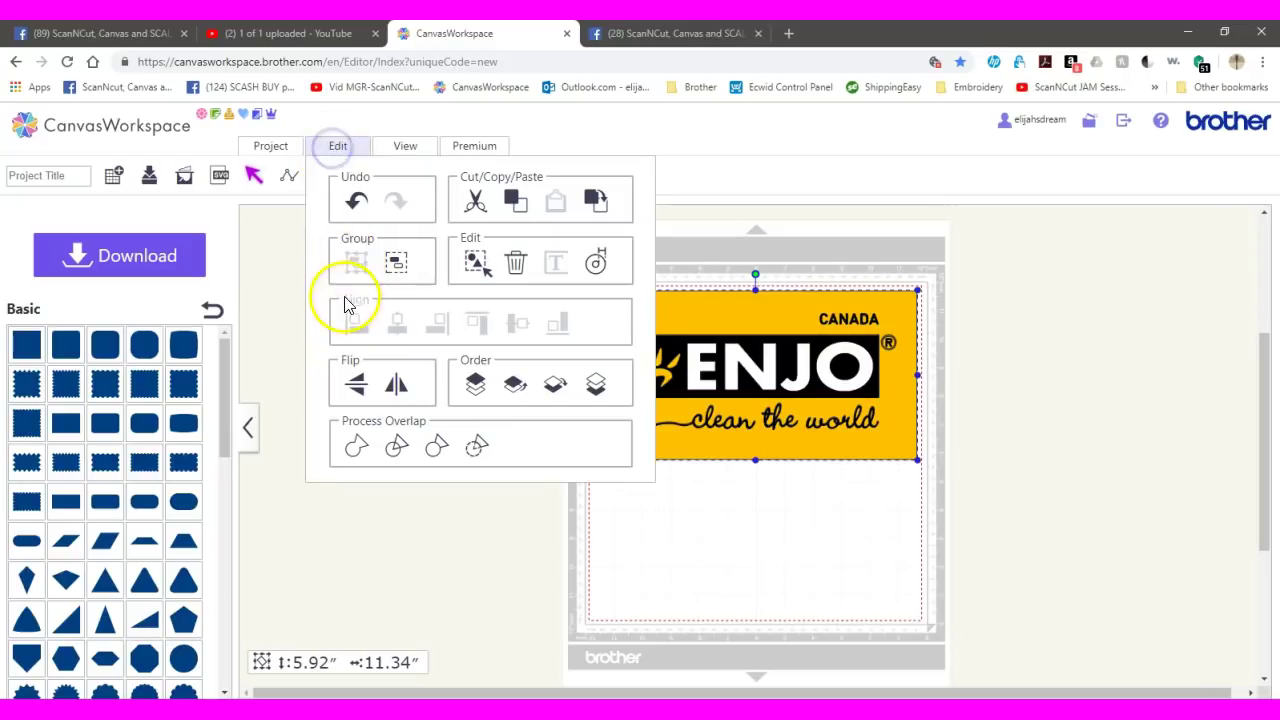
click(398, 262)
click(753, 496)
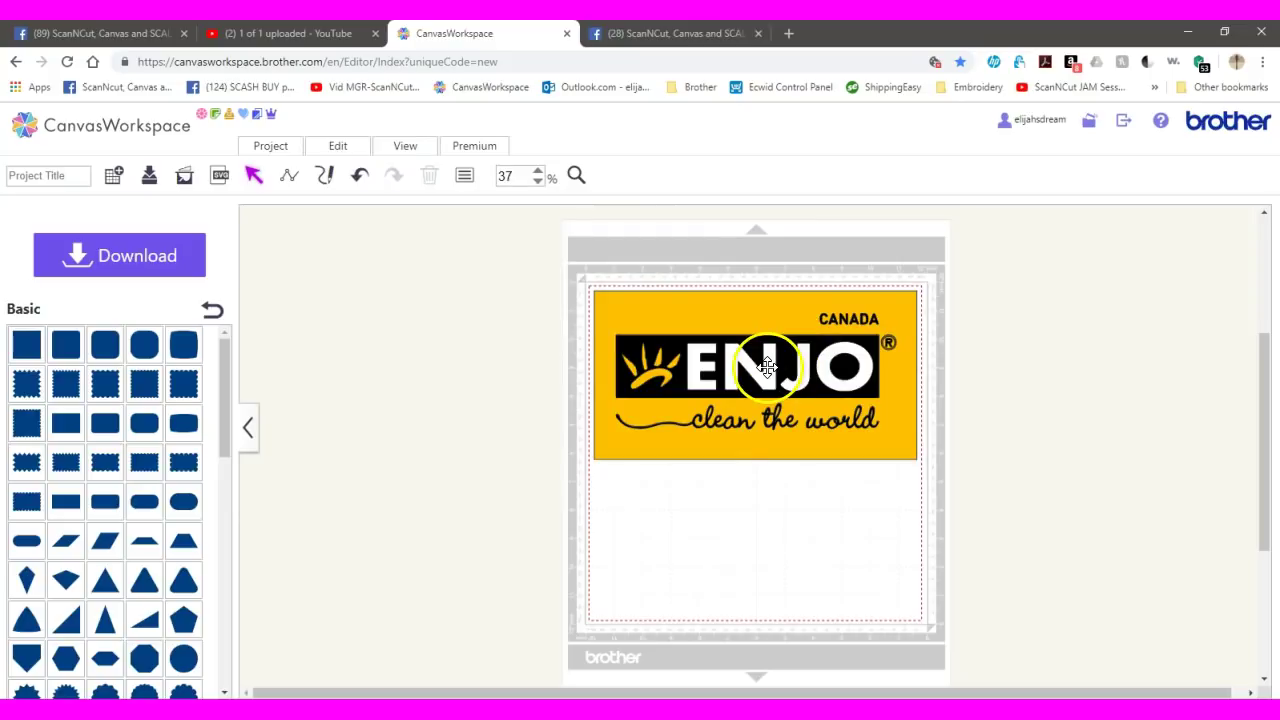
drag(766, 368, 763, 486)
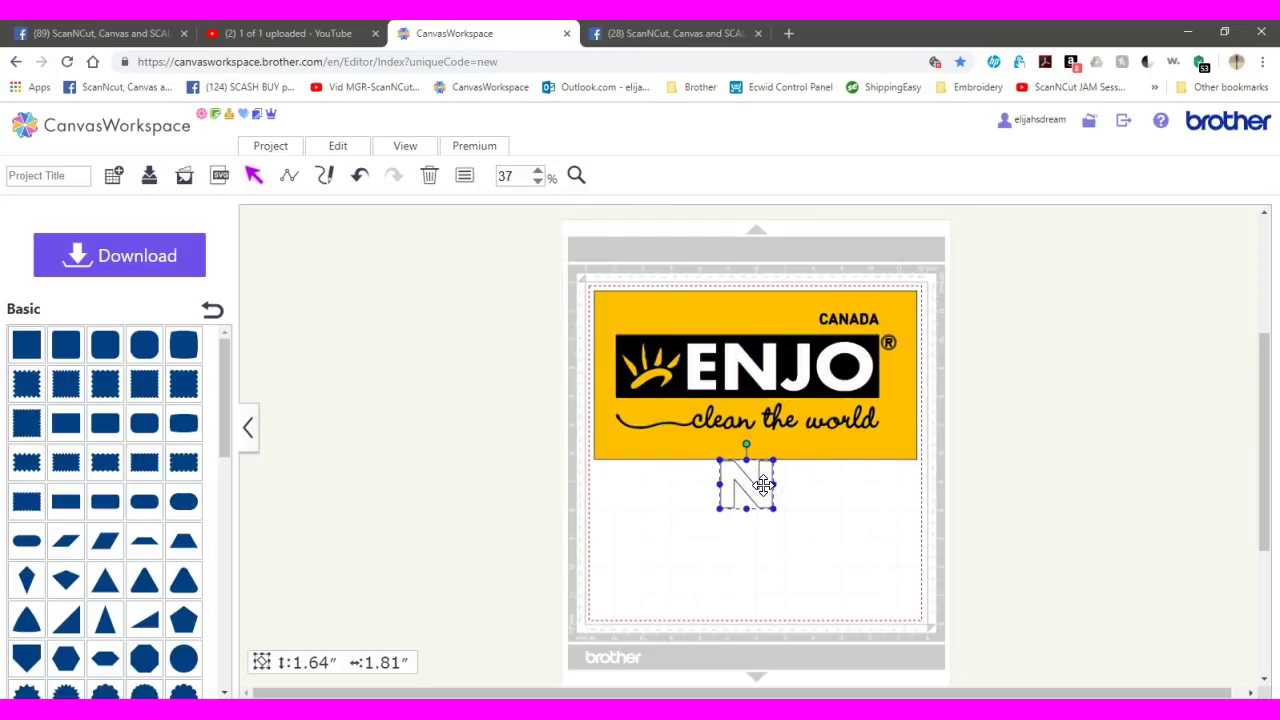
Step: Undo the N move, drop the ENJO block and 'the' lower, and park the yellow background off-mat left
click(358, 176)
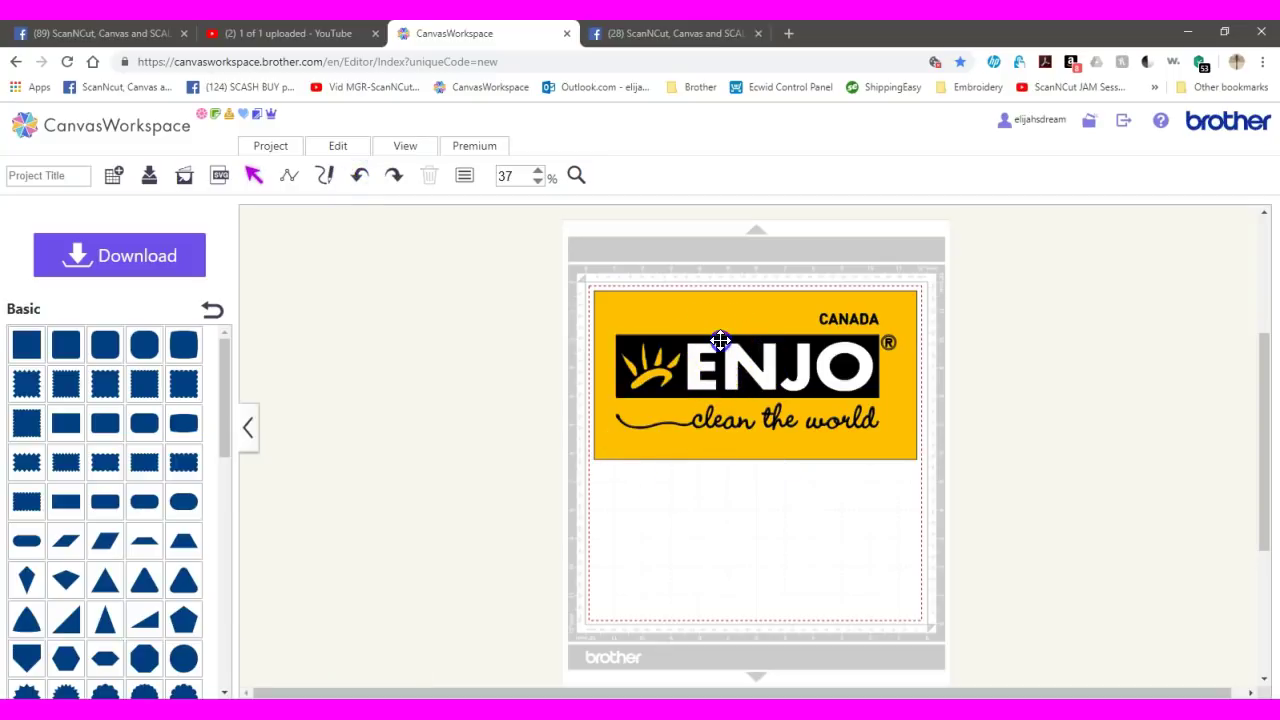
drag(720, 340, 696, 561)
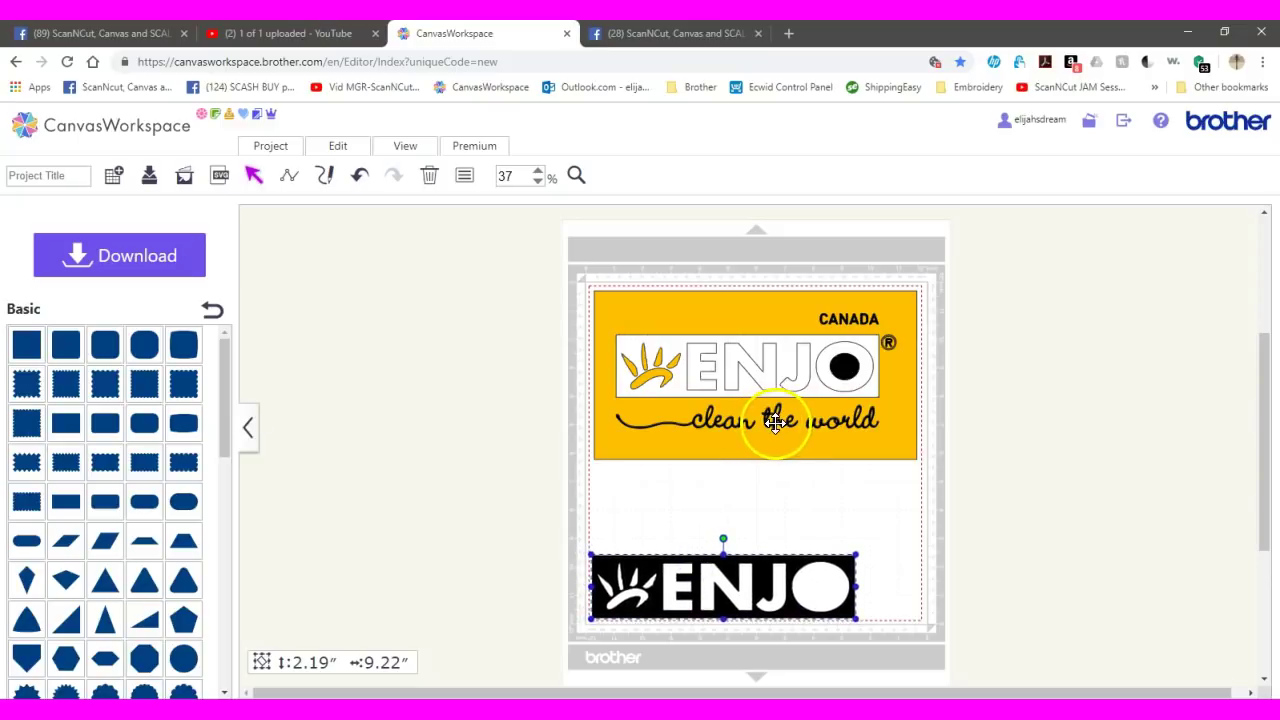
drag(775, 423, 614, 545)
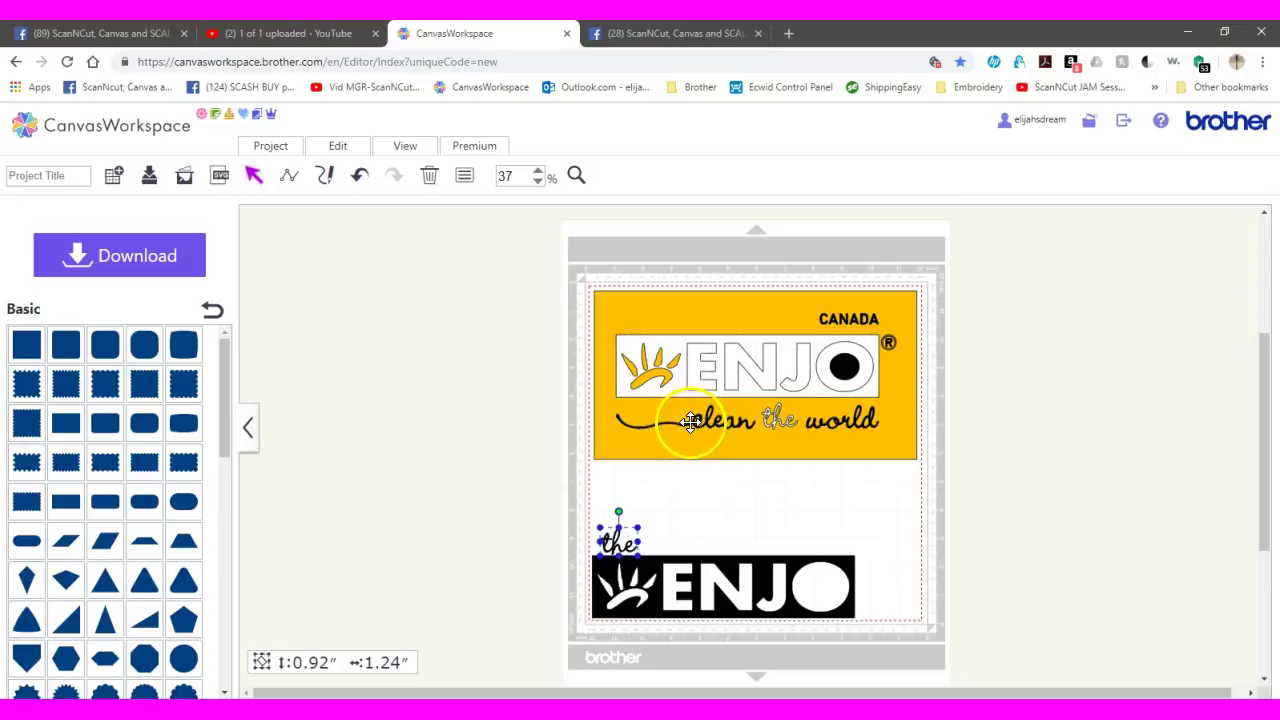
drag(690, 423, 683, 513)
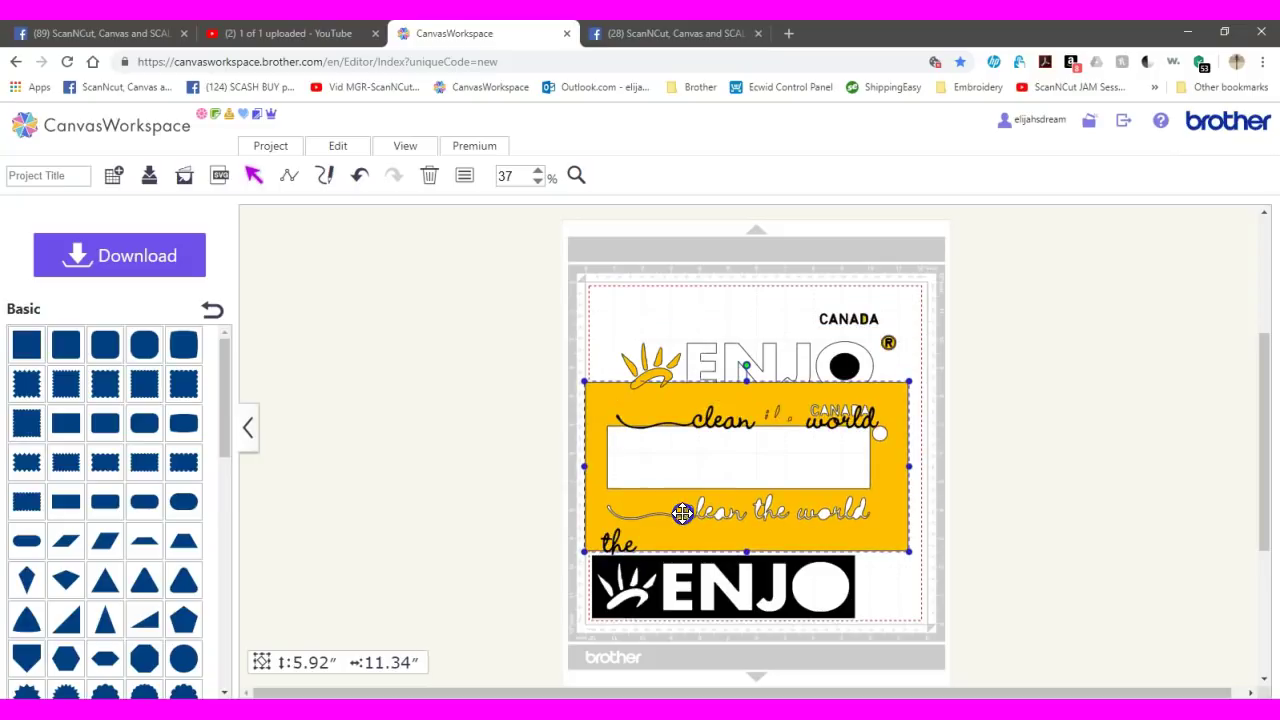
click(359, 176)
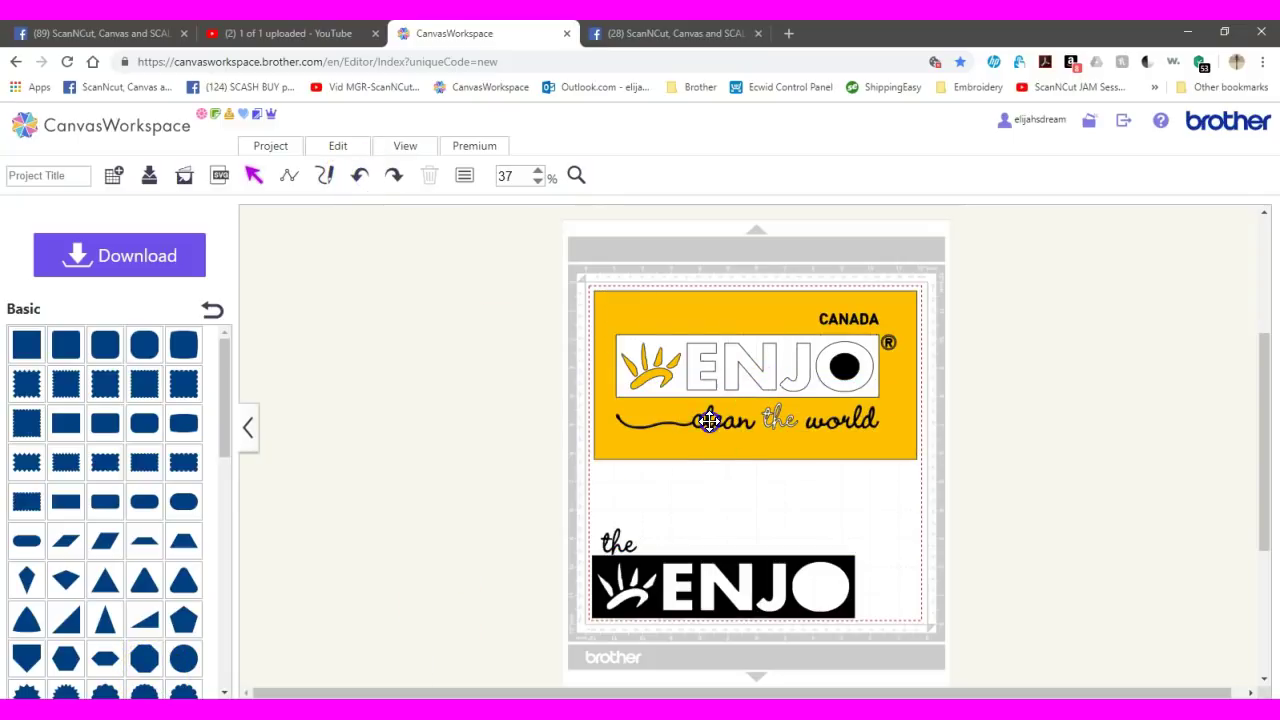
drag(708, 421, 349, 328)
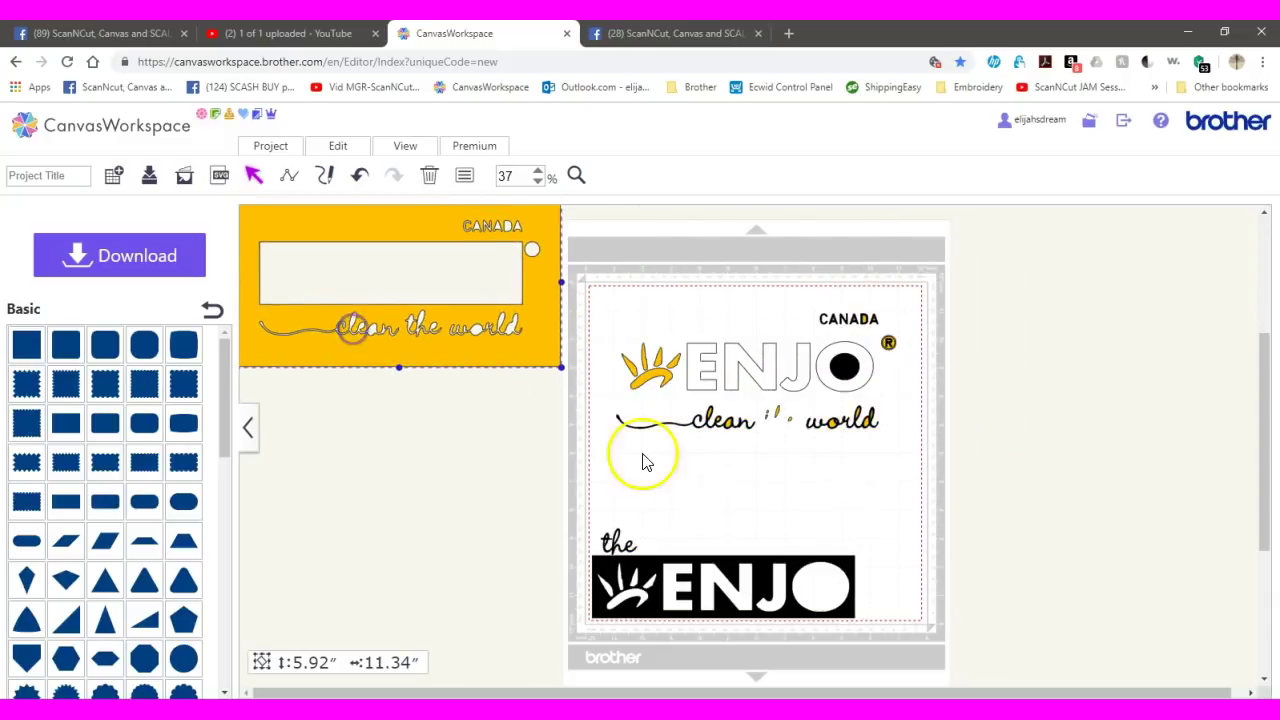
Step: Move 'clean', 'world', the black dot and CANADA beside the lower ENJO block; lower the ®
drag(694, 422, 712, 545)
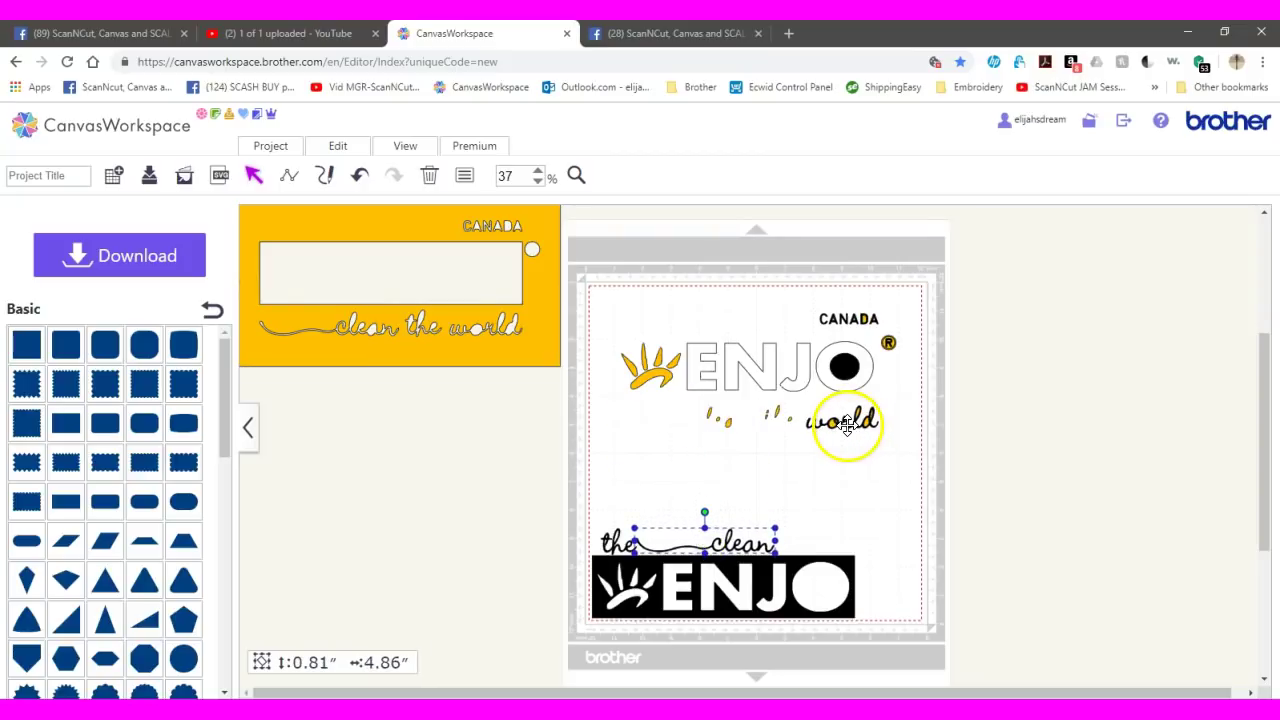
drag(847, 424, 817, 548)
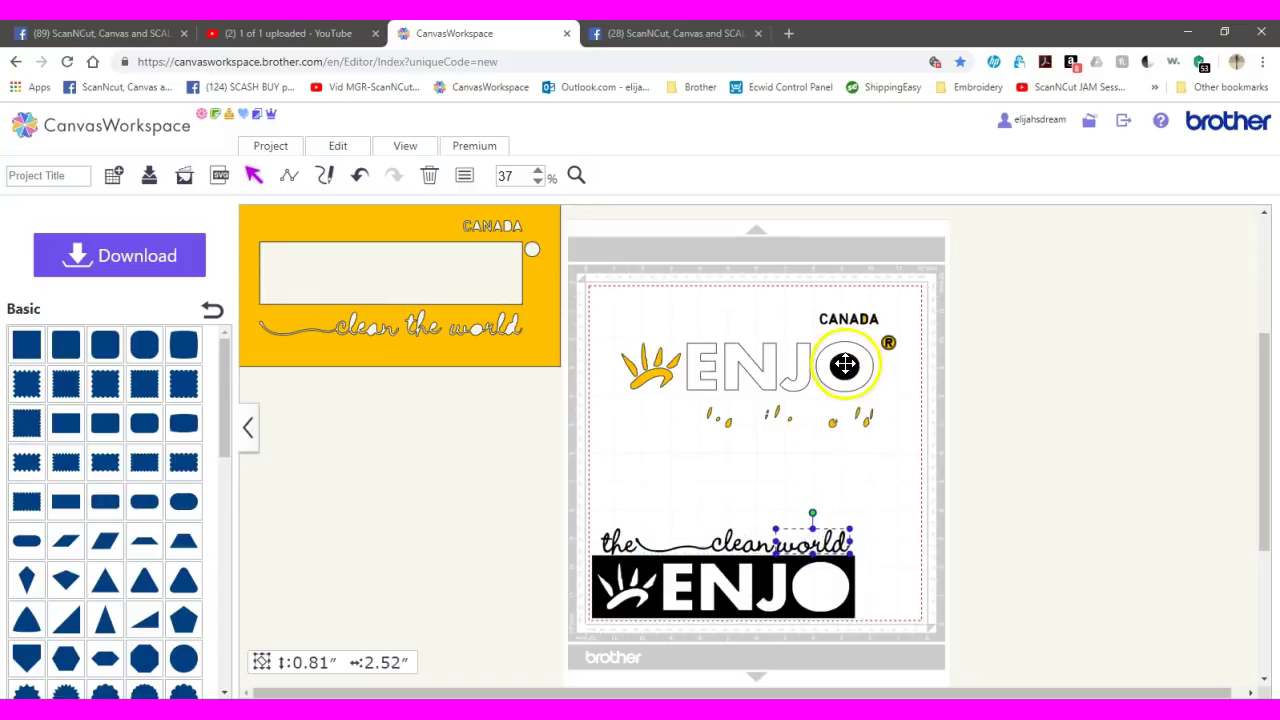
drag(844, 366, 873, 595)
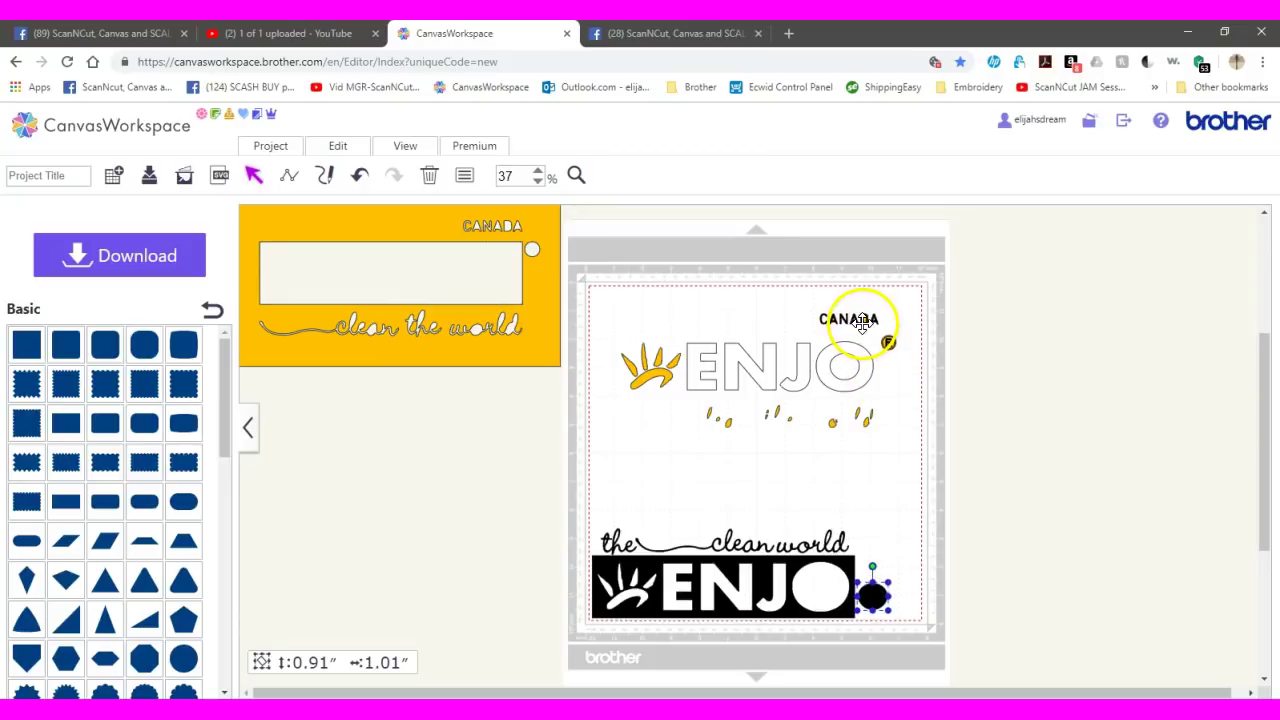
drag(863, 322, 901, 578)
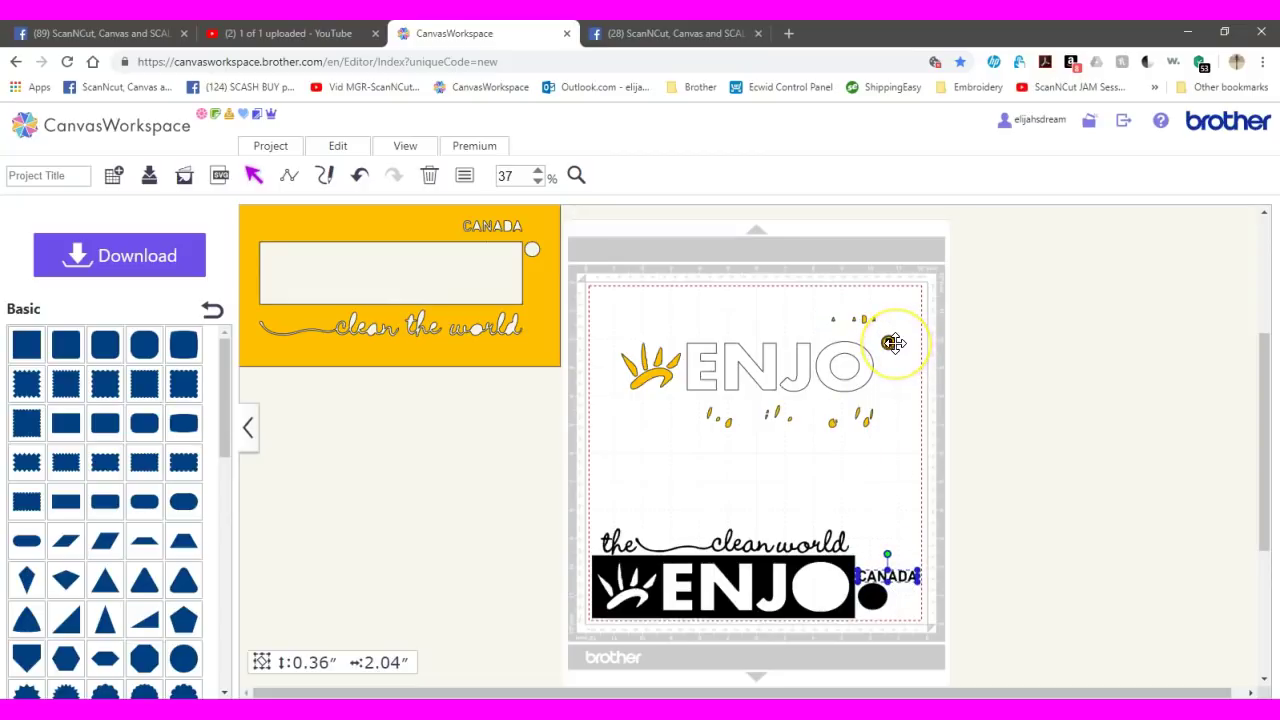
drag(893, 343, 893, 310)
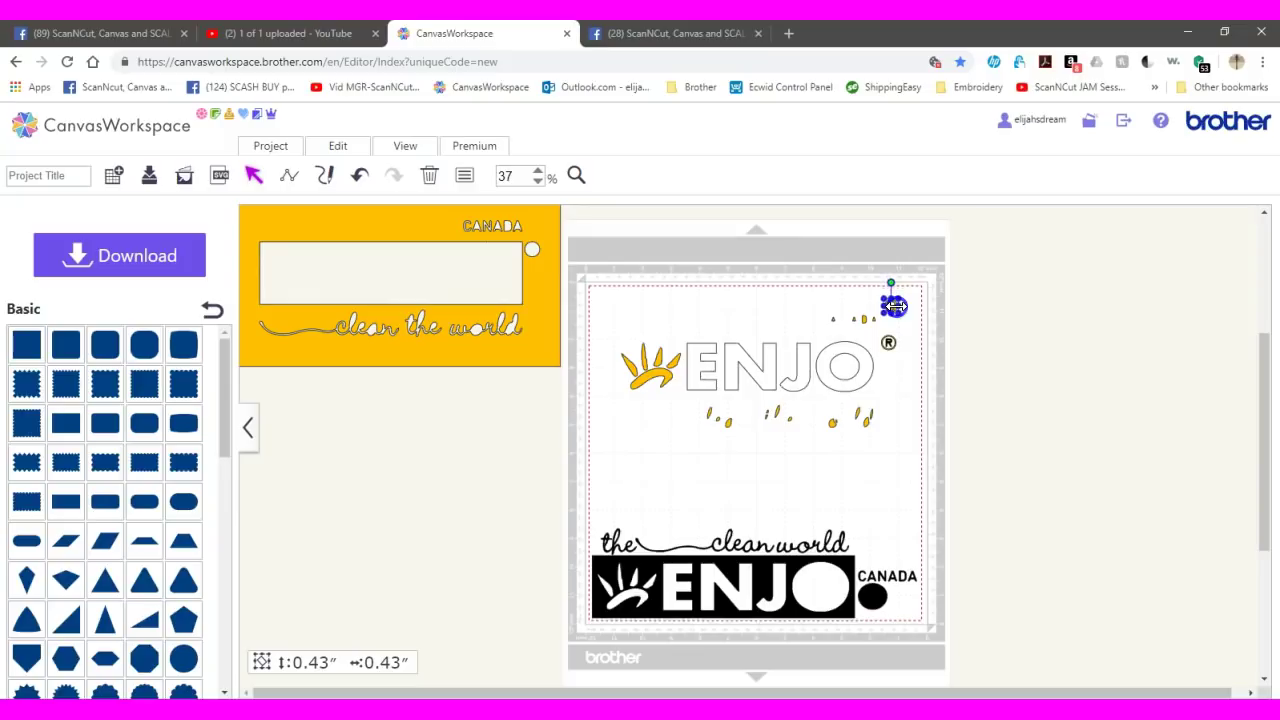
click(362, 178)
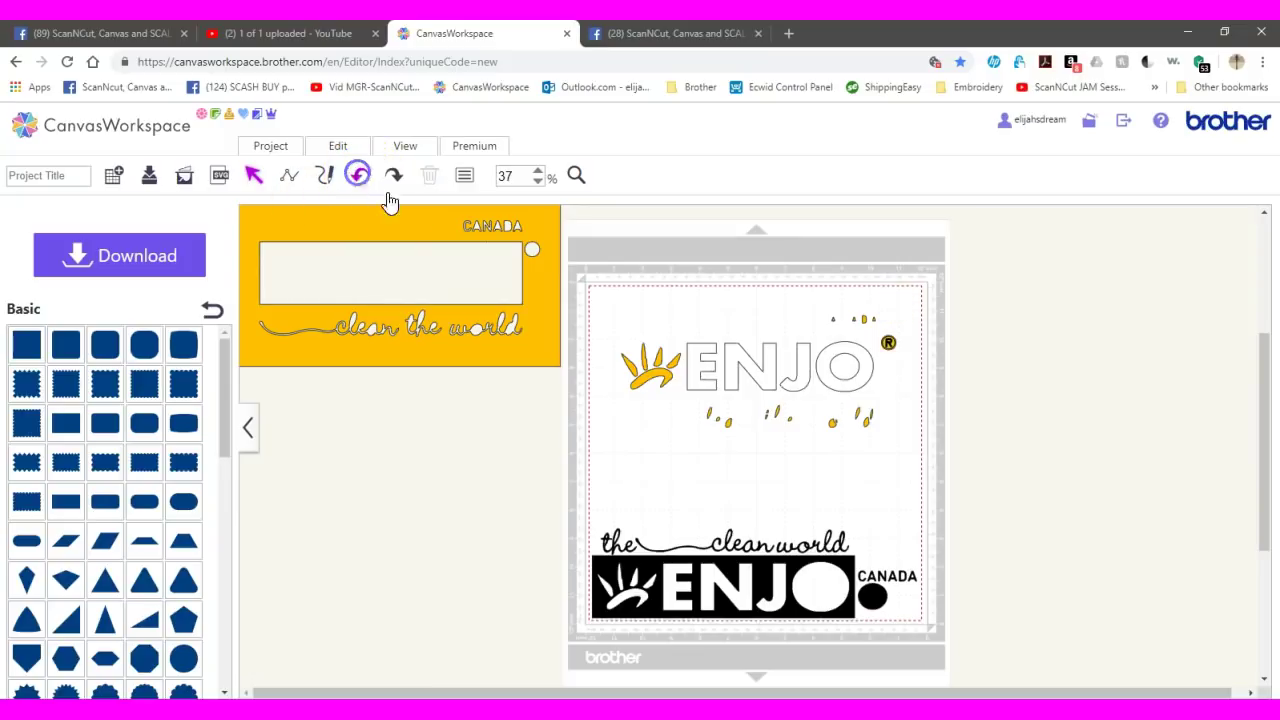
click(888, 342)
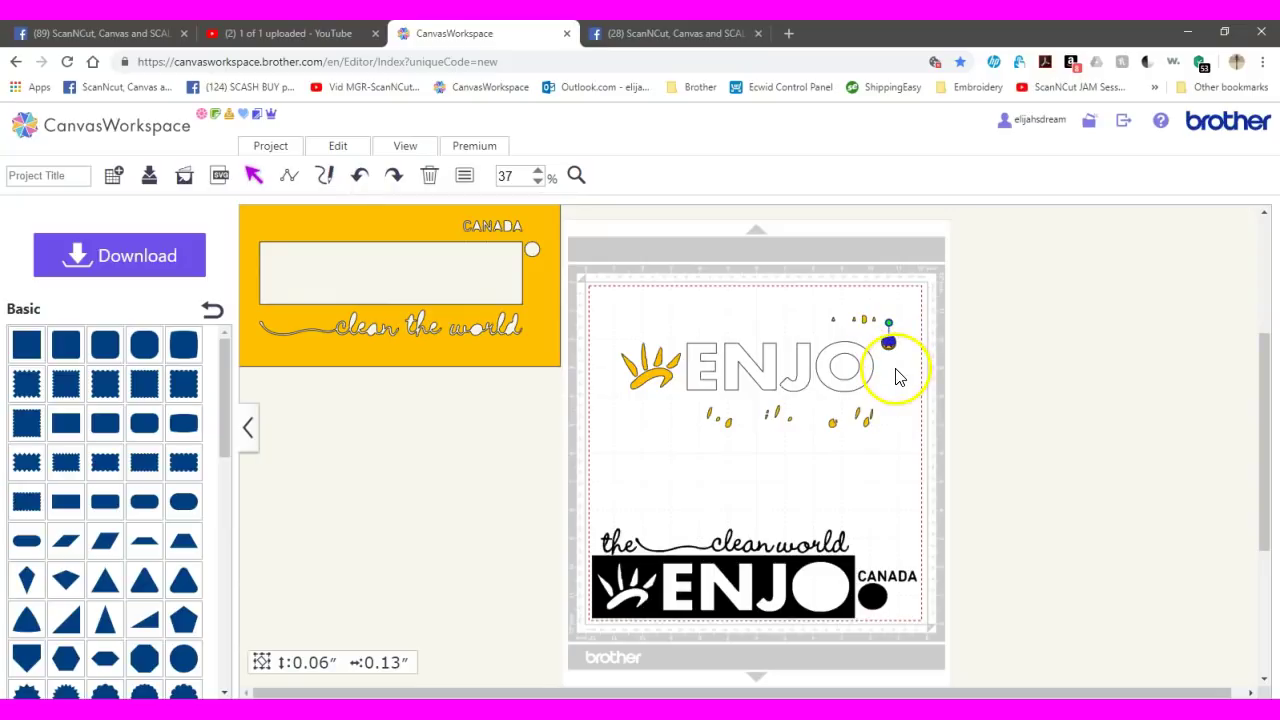
click(895, 369)
click(888, 342)
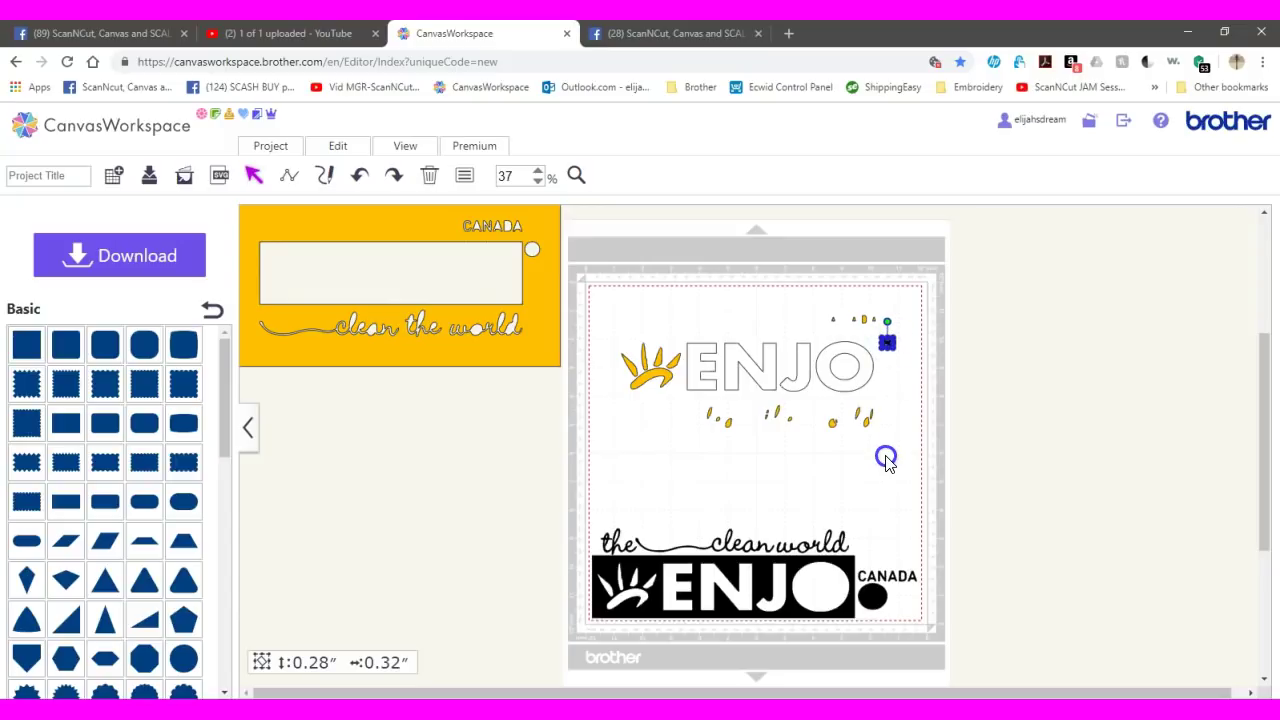
click(355, 174)
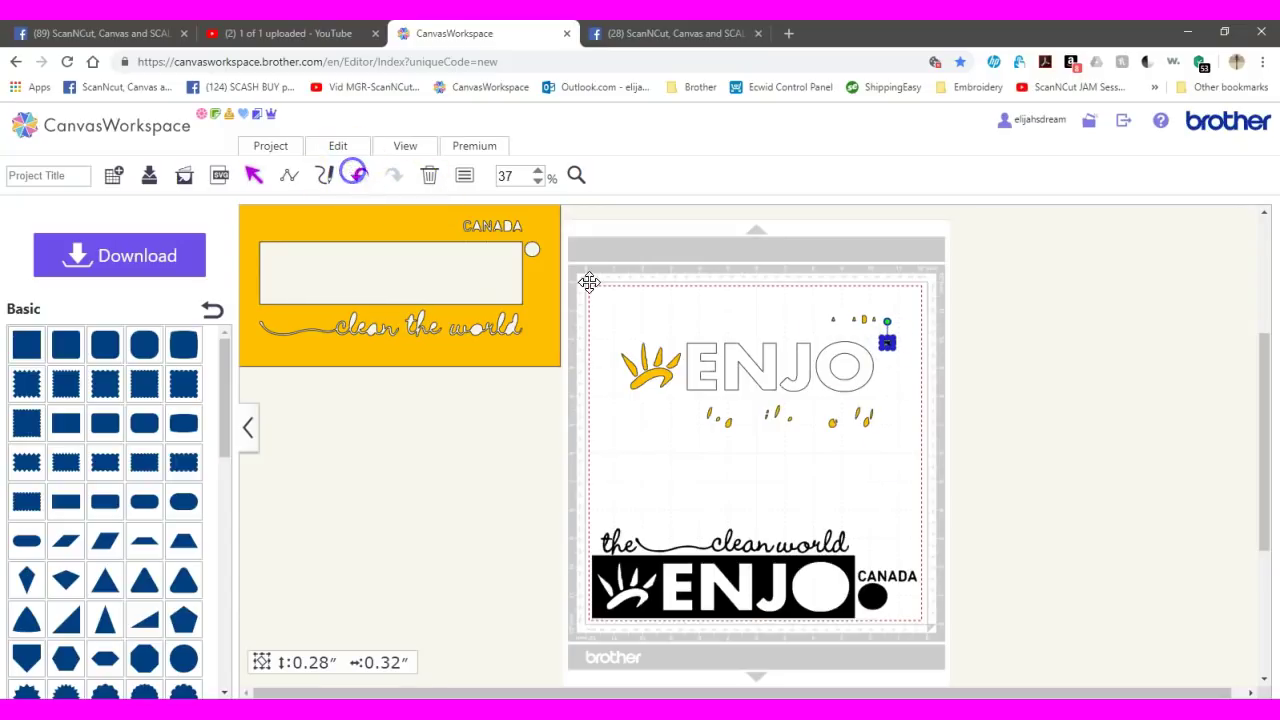
click(888, 343)
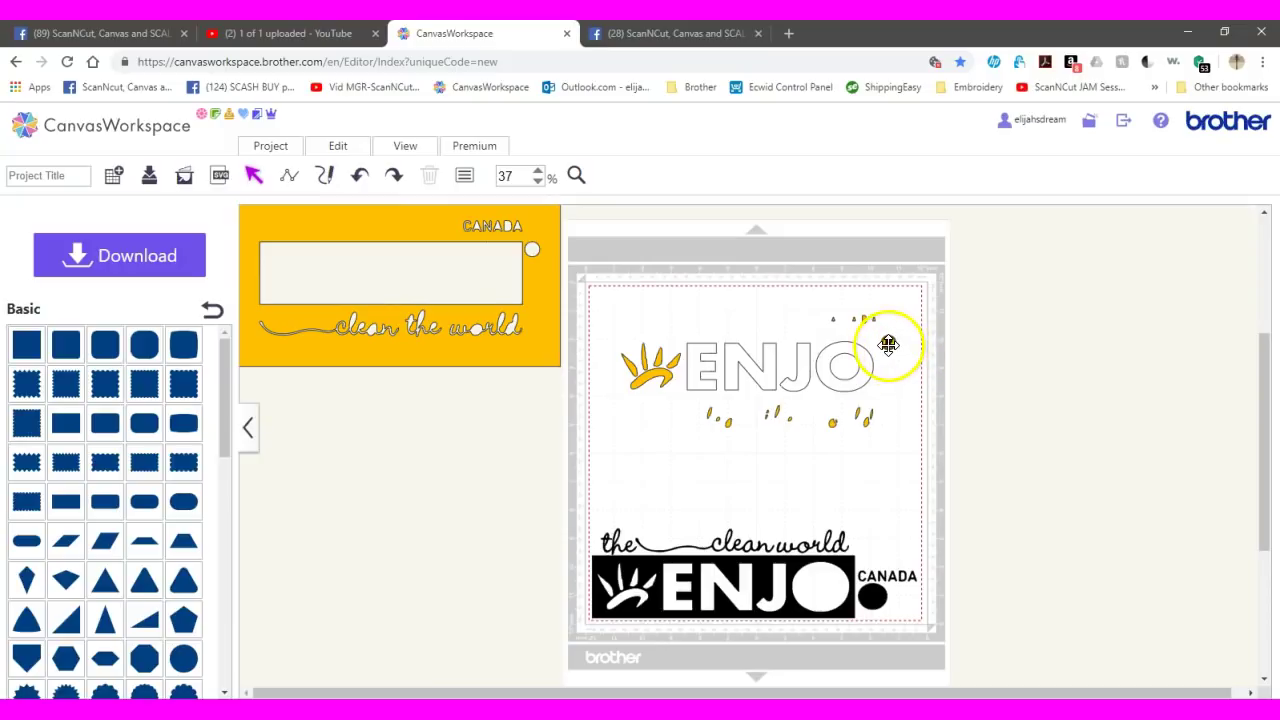
click(888, 344)
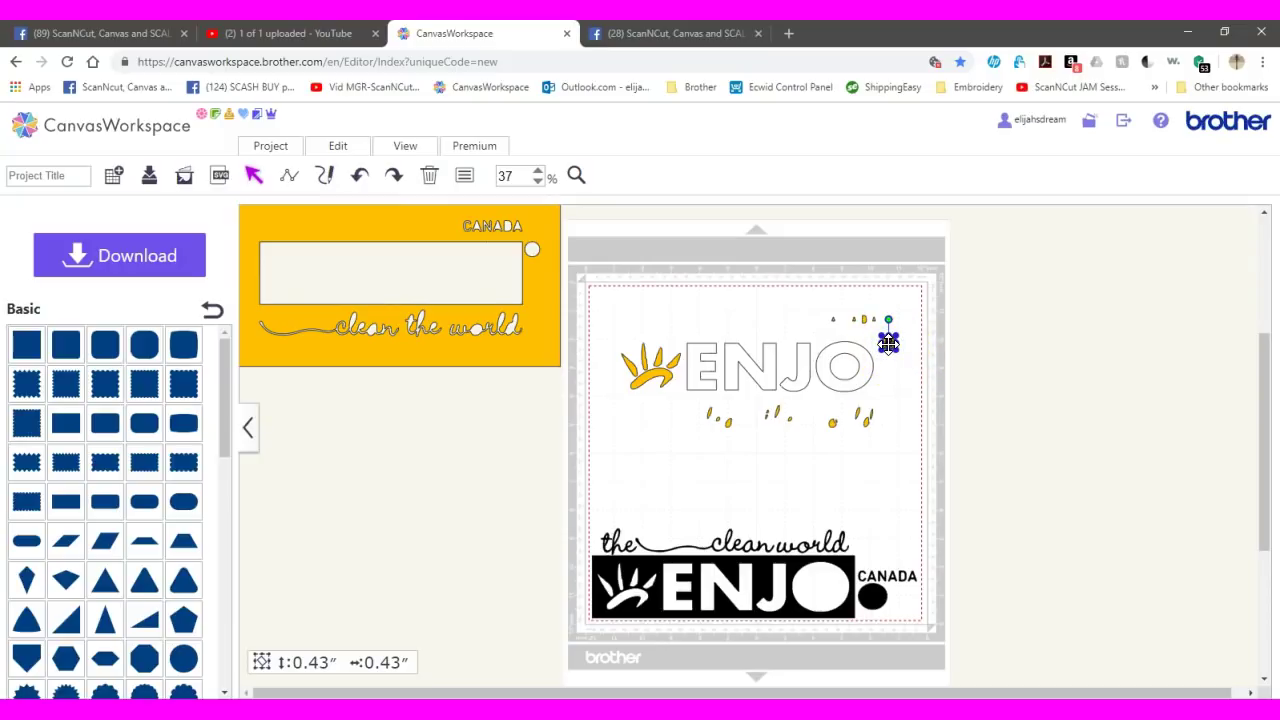
drag(888, 352, 884, 386)
click(360, 176)
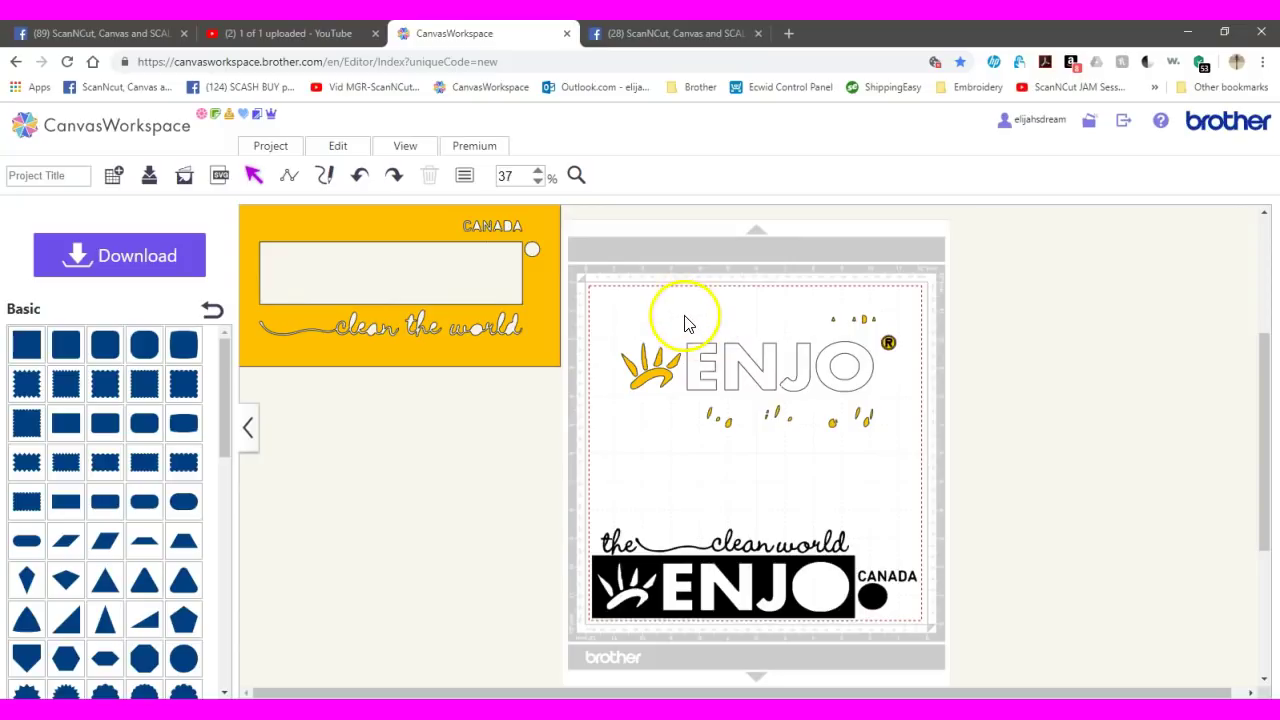
drag(690, 330, 862, 405)
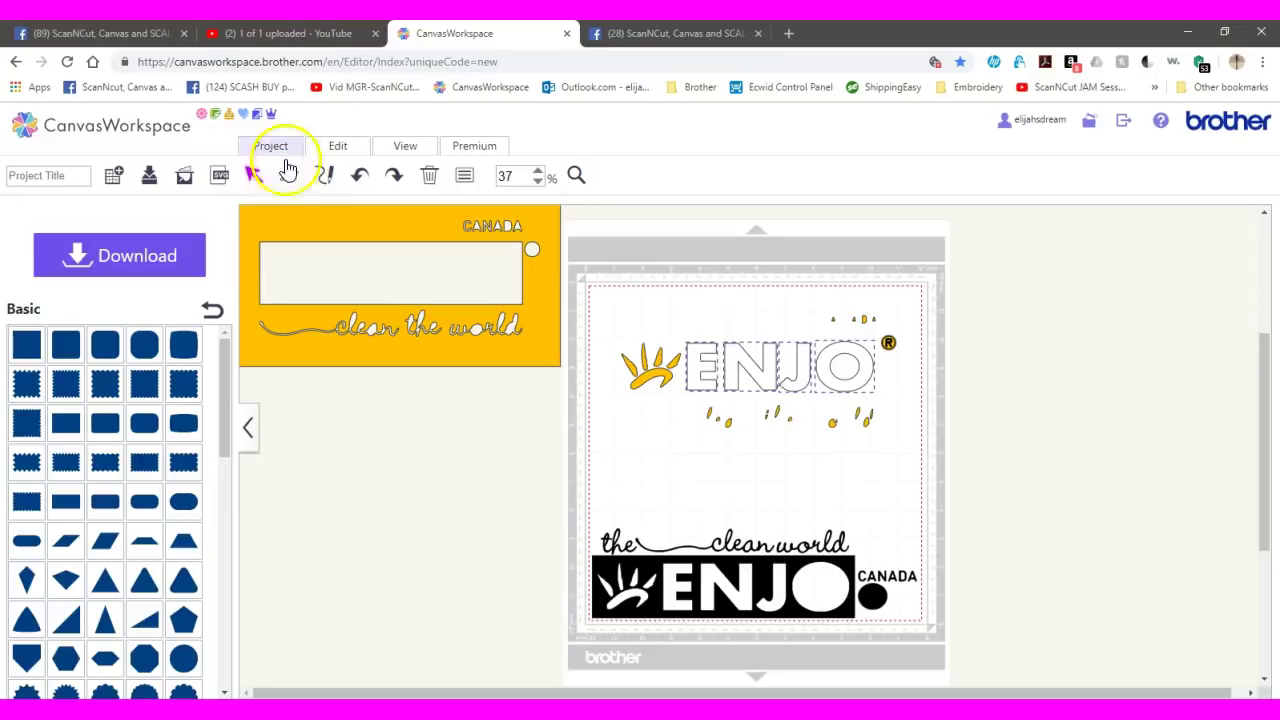
Step: Group the ENJO outline letters and move them lower on the mat
click(338, 146)
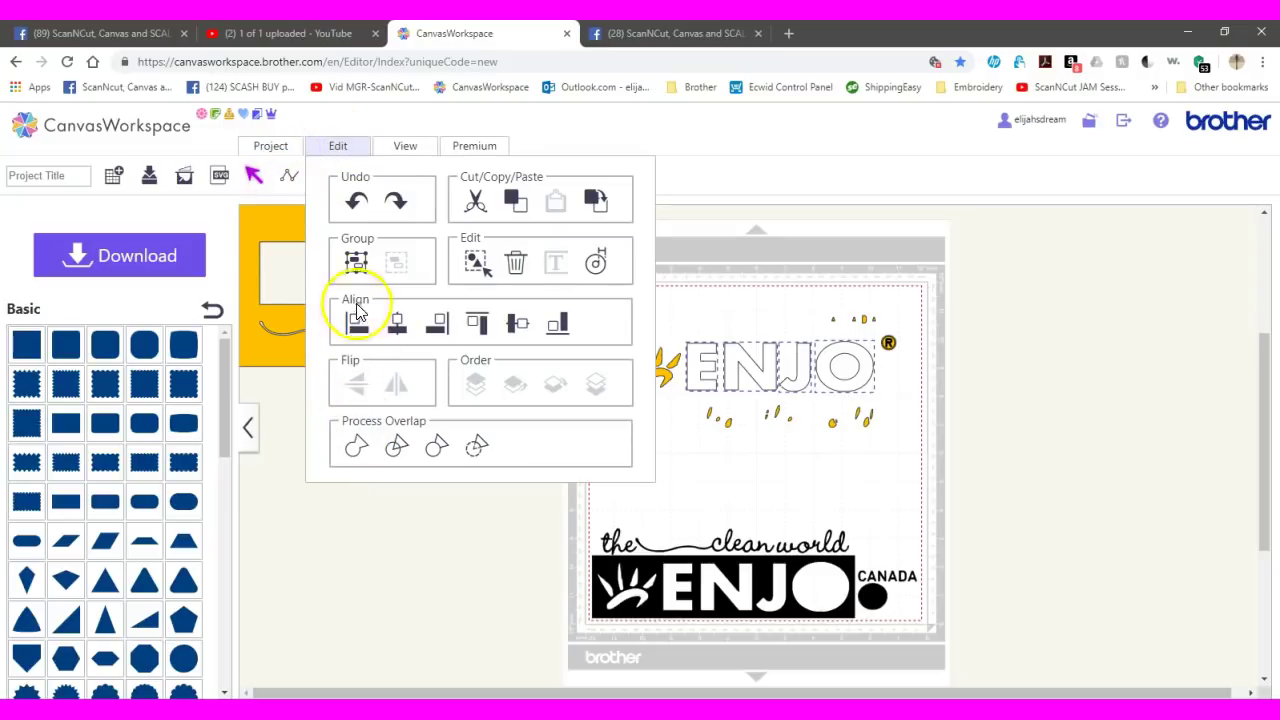
click(353, 263)
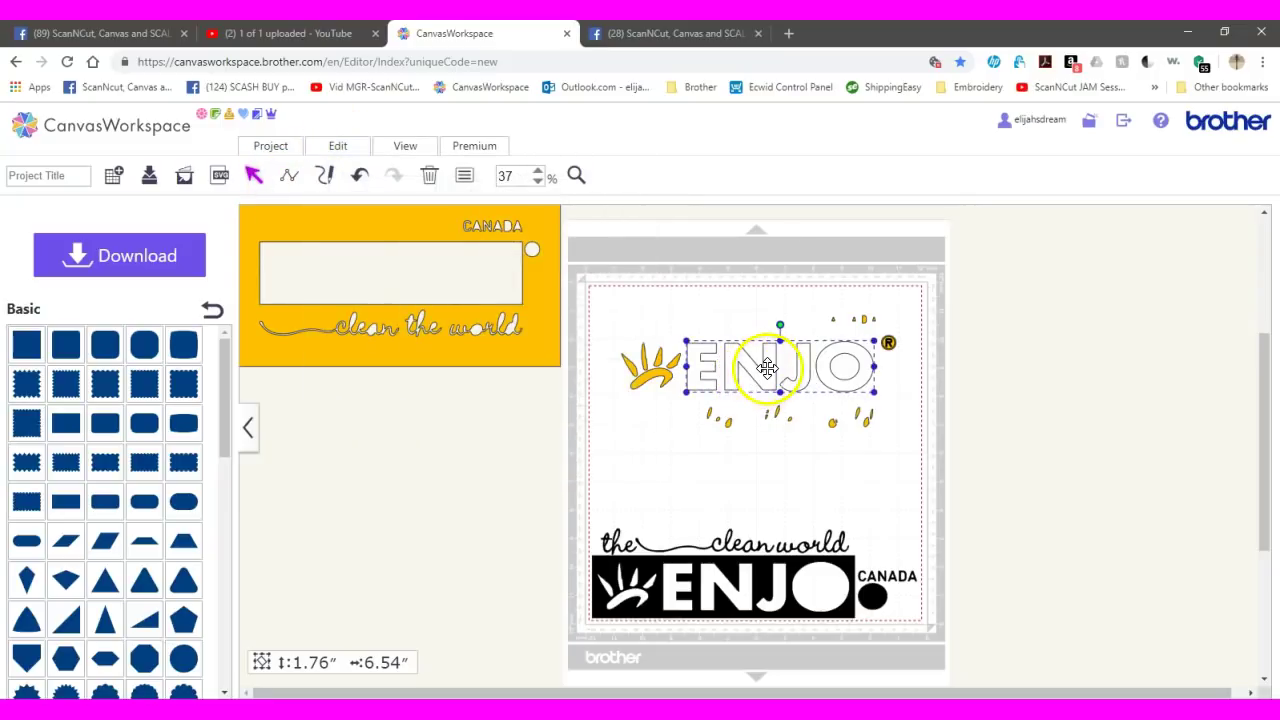
drag(767, 368, 661, 504)
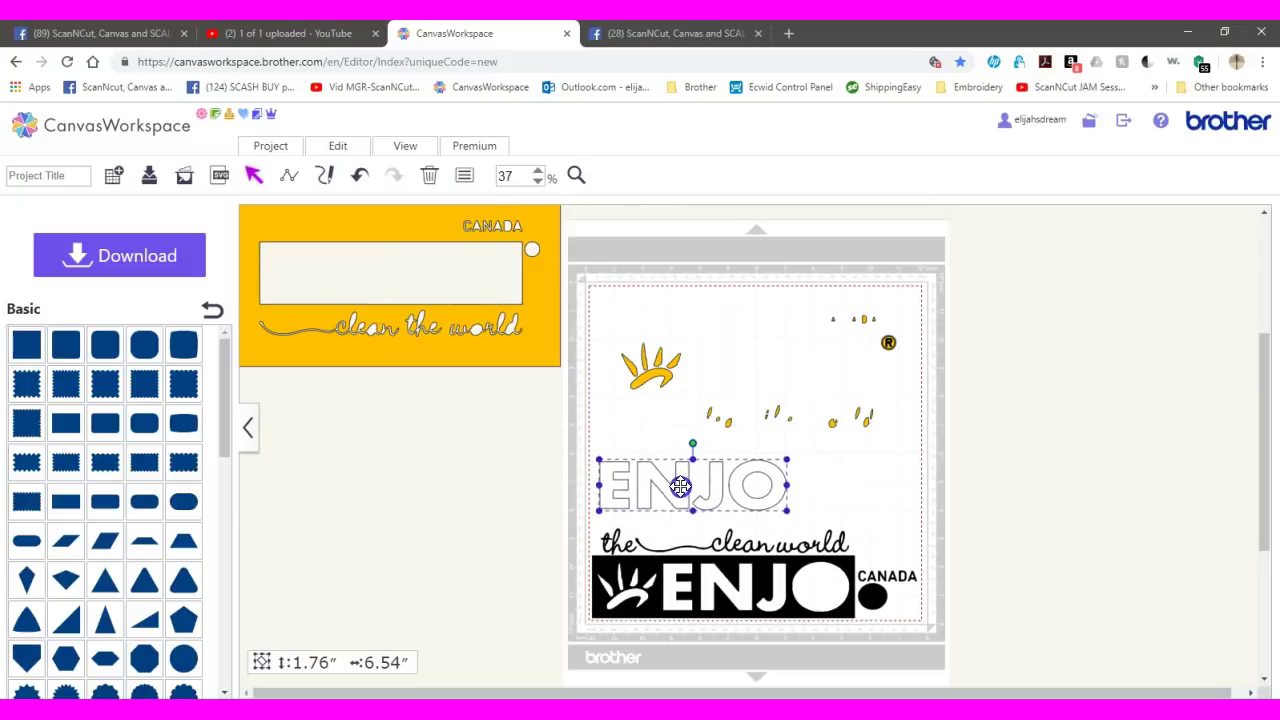
drag(680, 486, 679, 483)
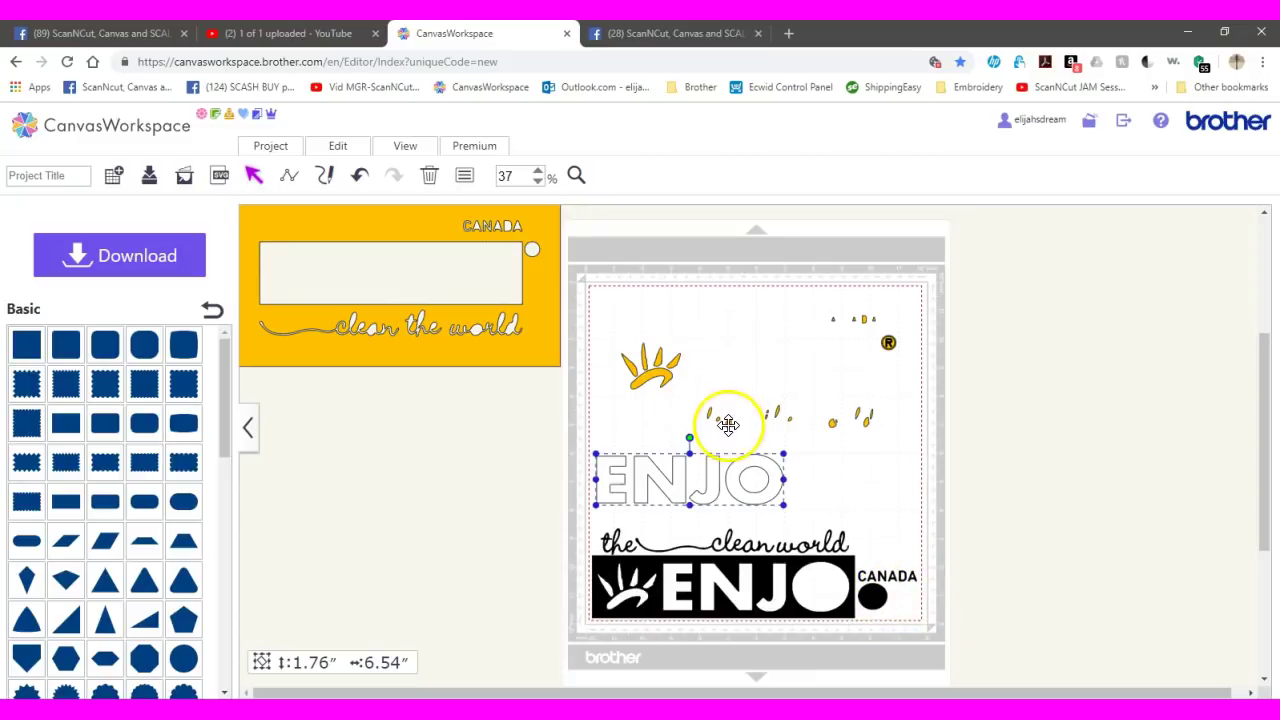
Step: Group the small yellow pieces beside the ® into one 0.26″ × 1.52″ object
drag(888, 436, 677, 408)
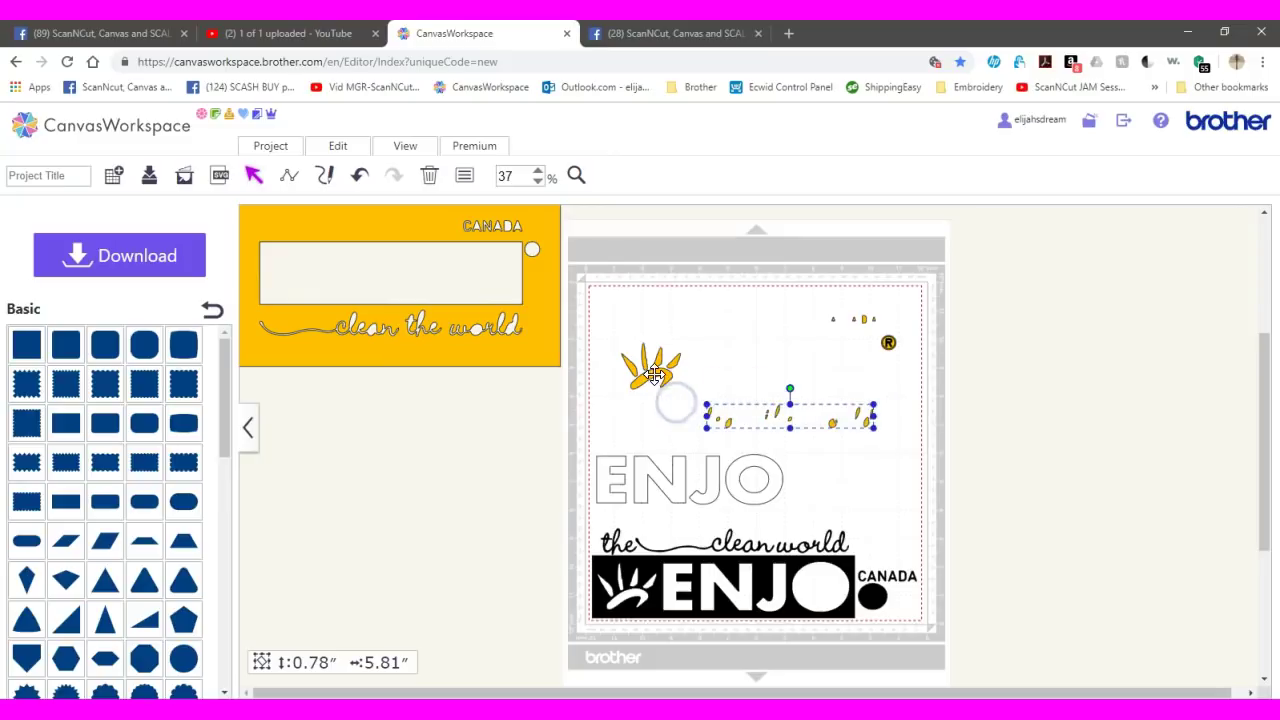
click(654, 372)
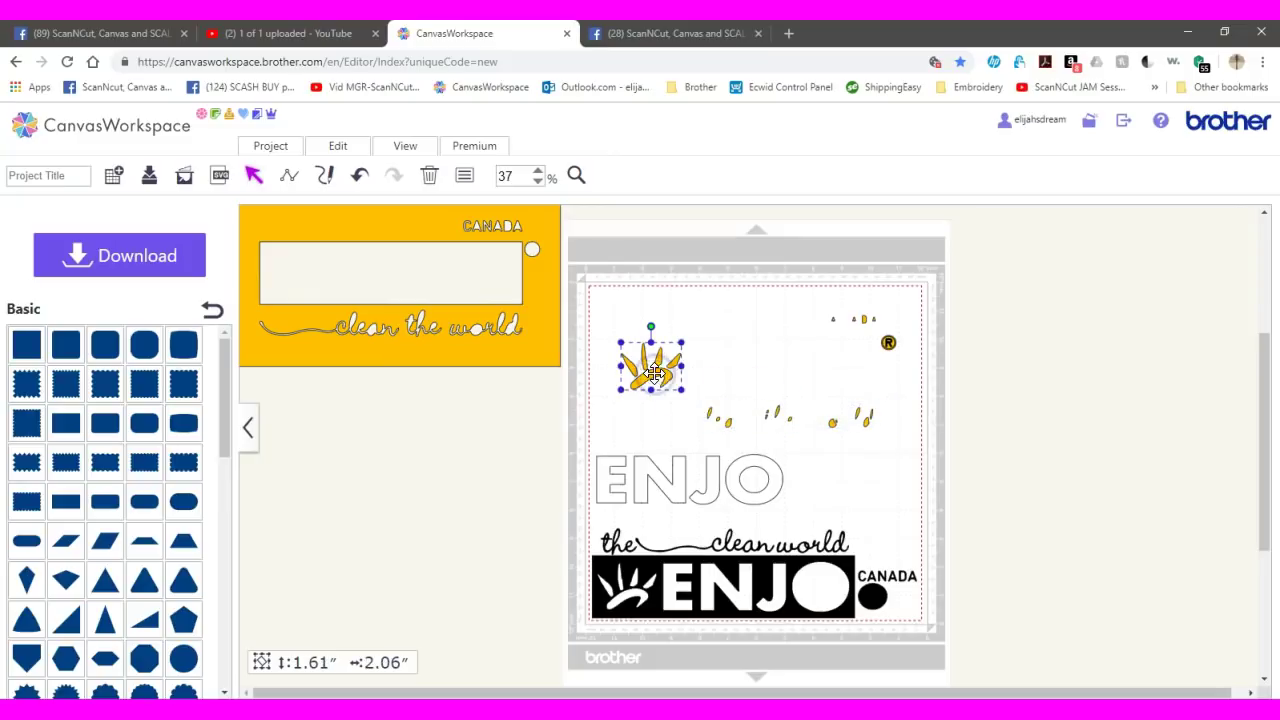
click(865, 319)
drag(822, 312, 886, 338)
click(332, 149)
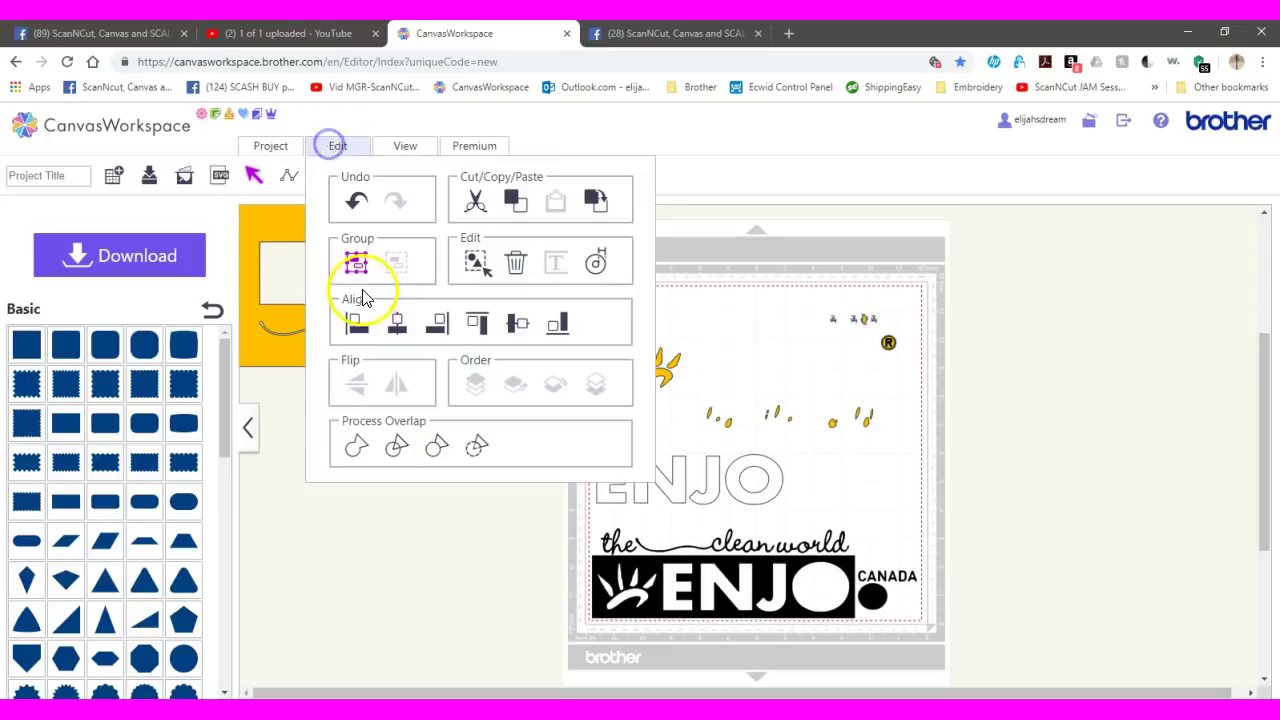
click(355, 261)
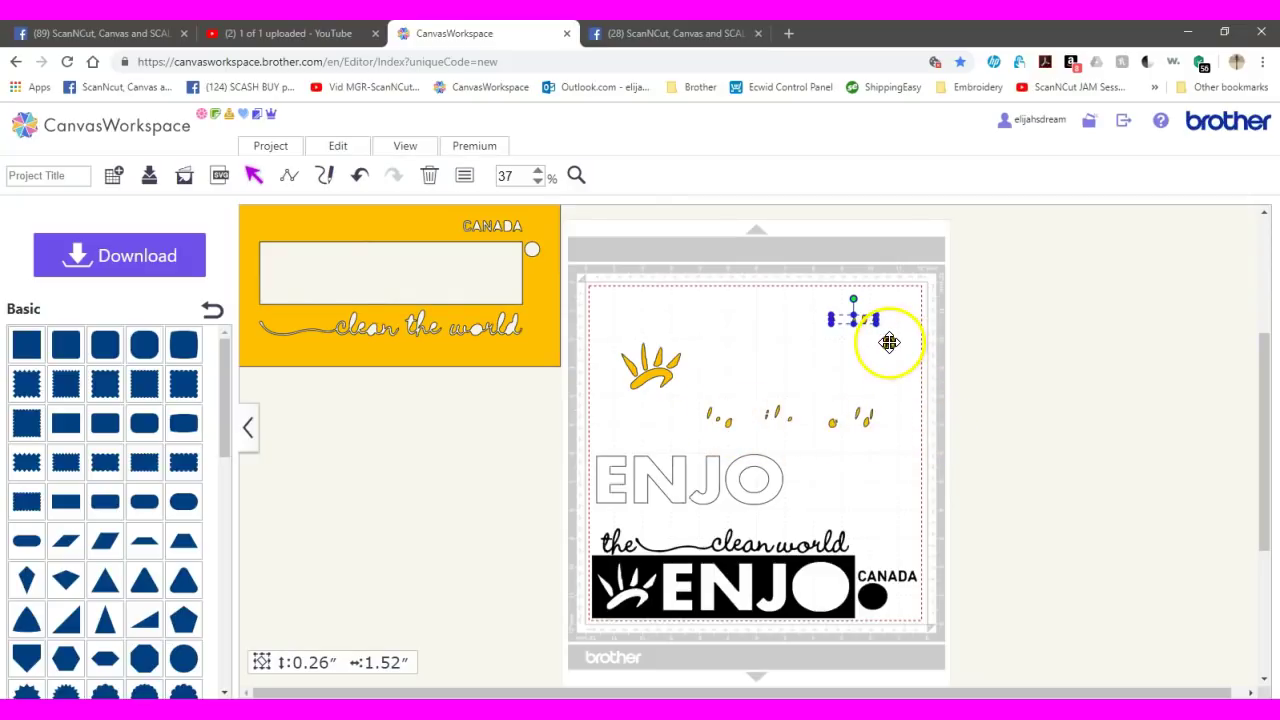
double_click(515, 176)
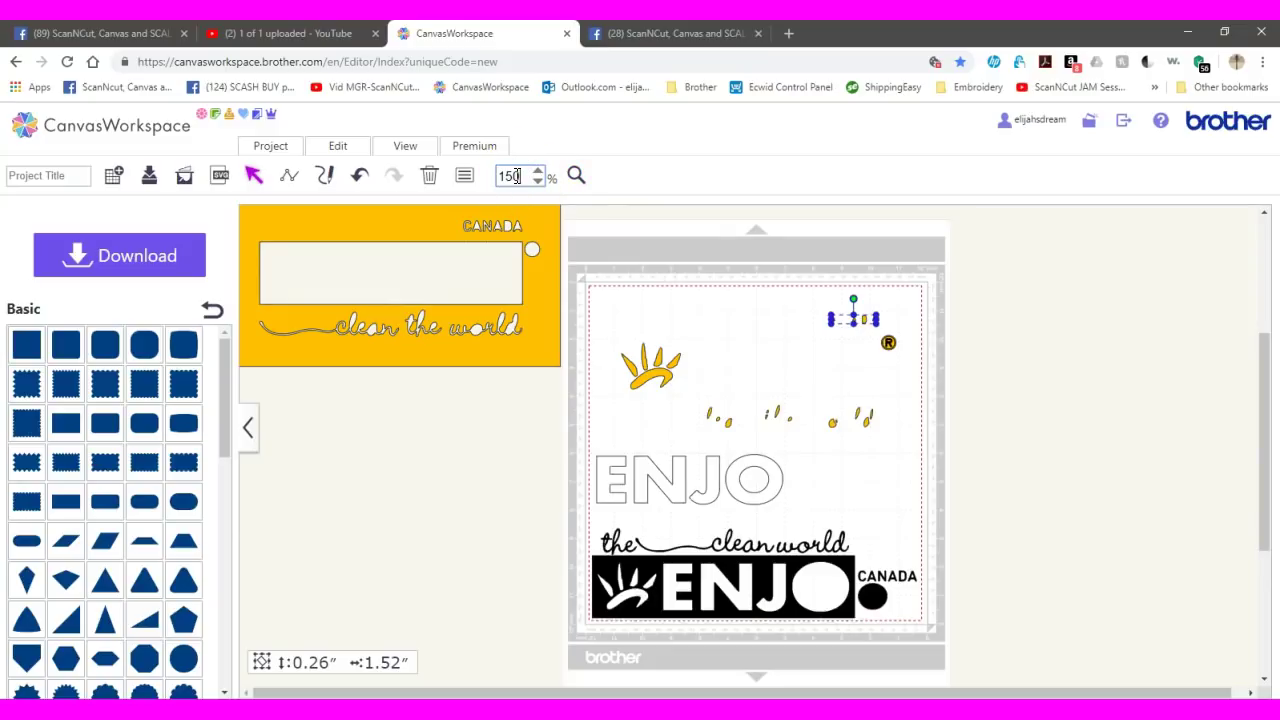
Step: Pull the black R out of the yellow ® circle at 150% zoom, then return to 39%
key(Return)
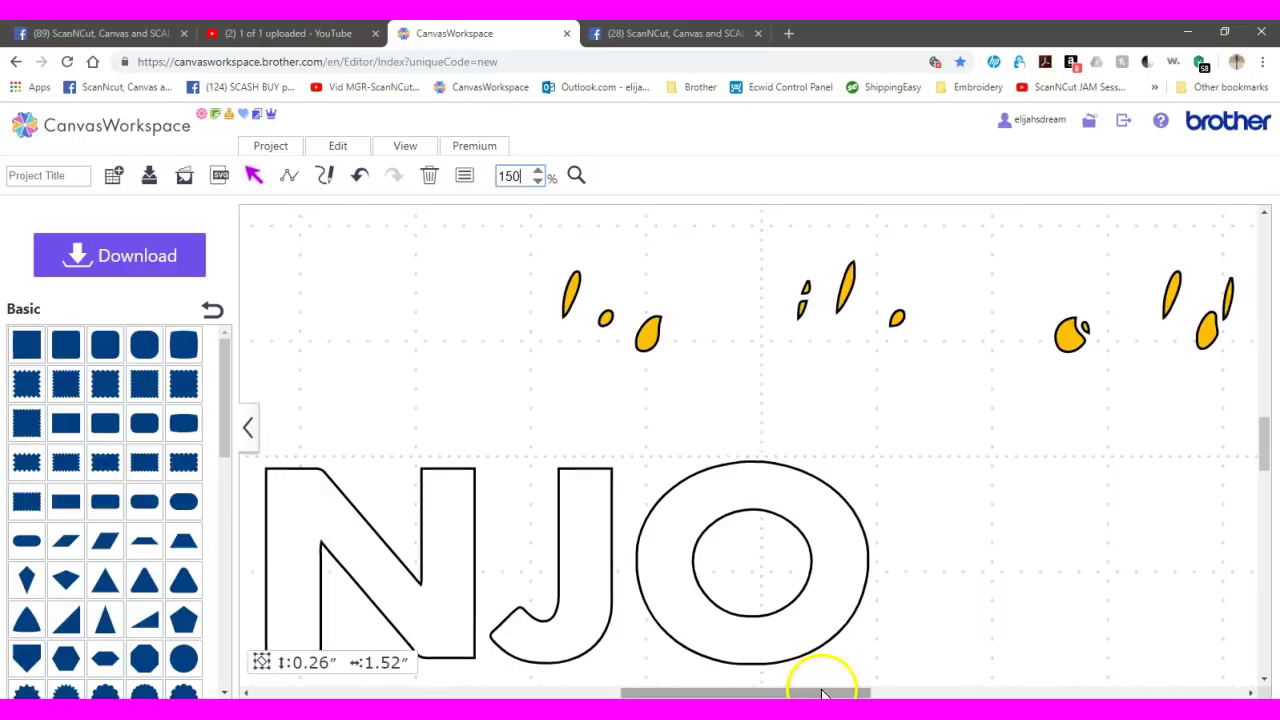
drag(820, 693, 943, 657)
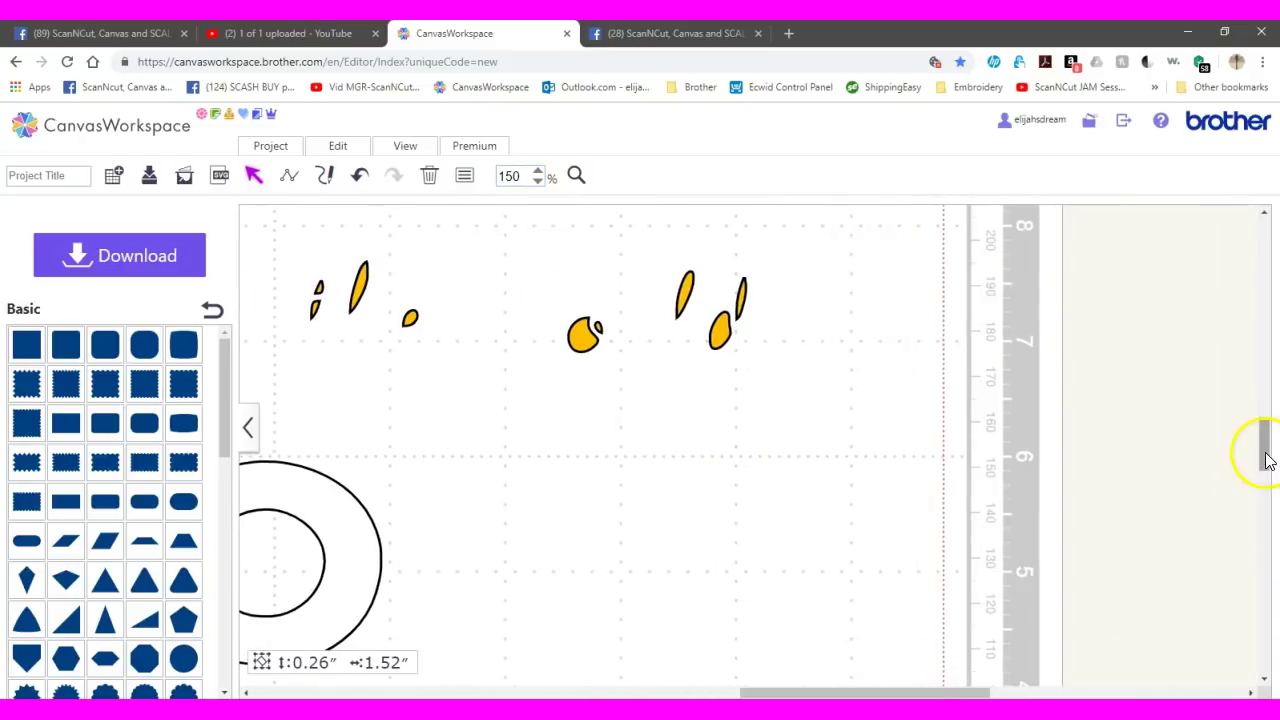
drag(1267, 445, 1267, 395)
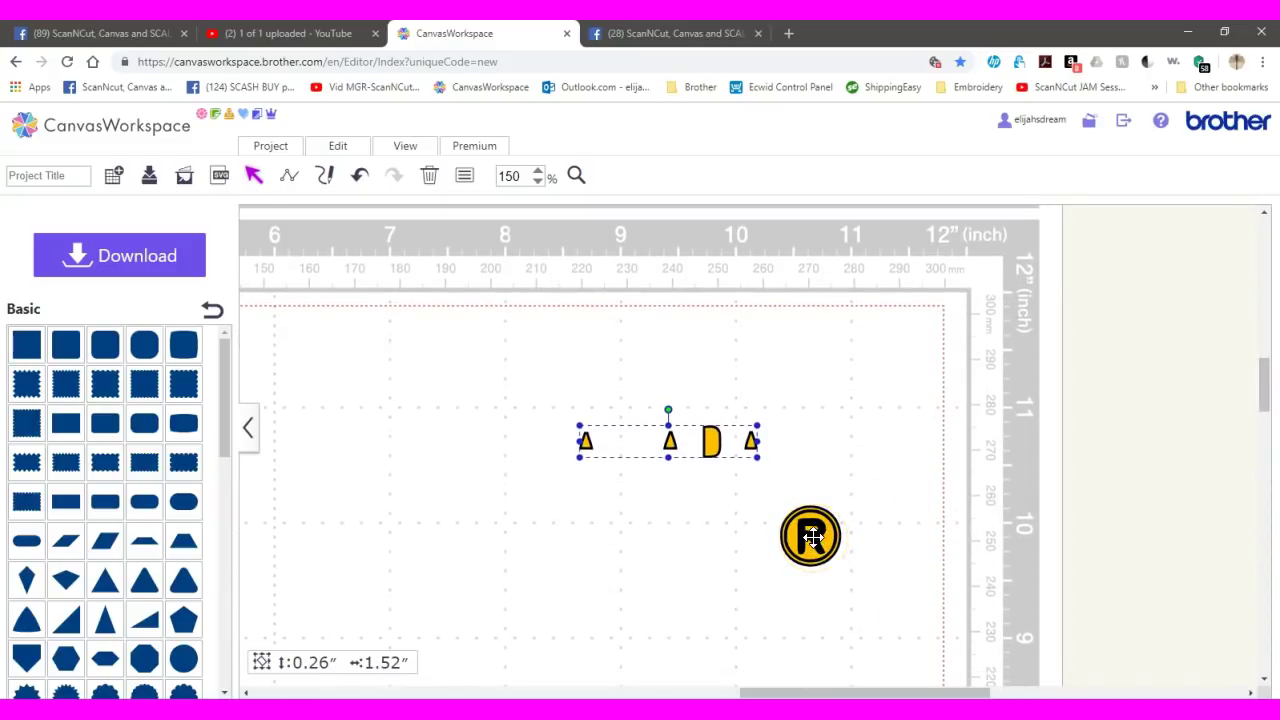
drag(812, 537, 830, 656)
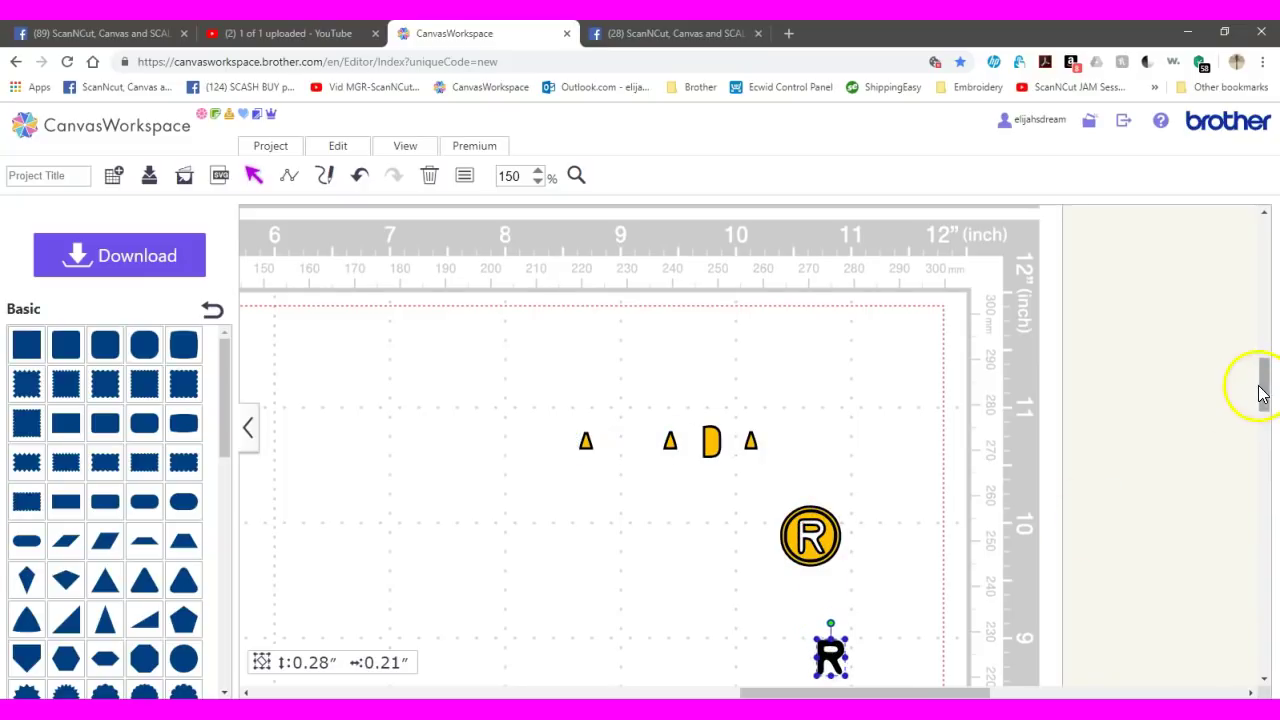
click(519, 177)
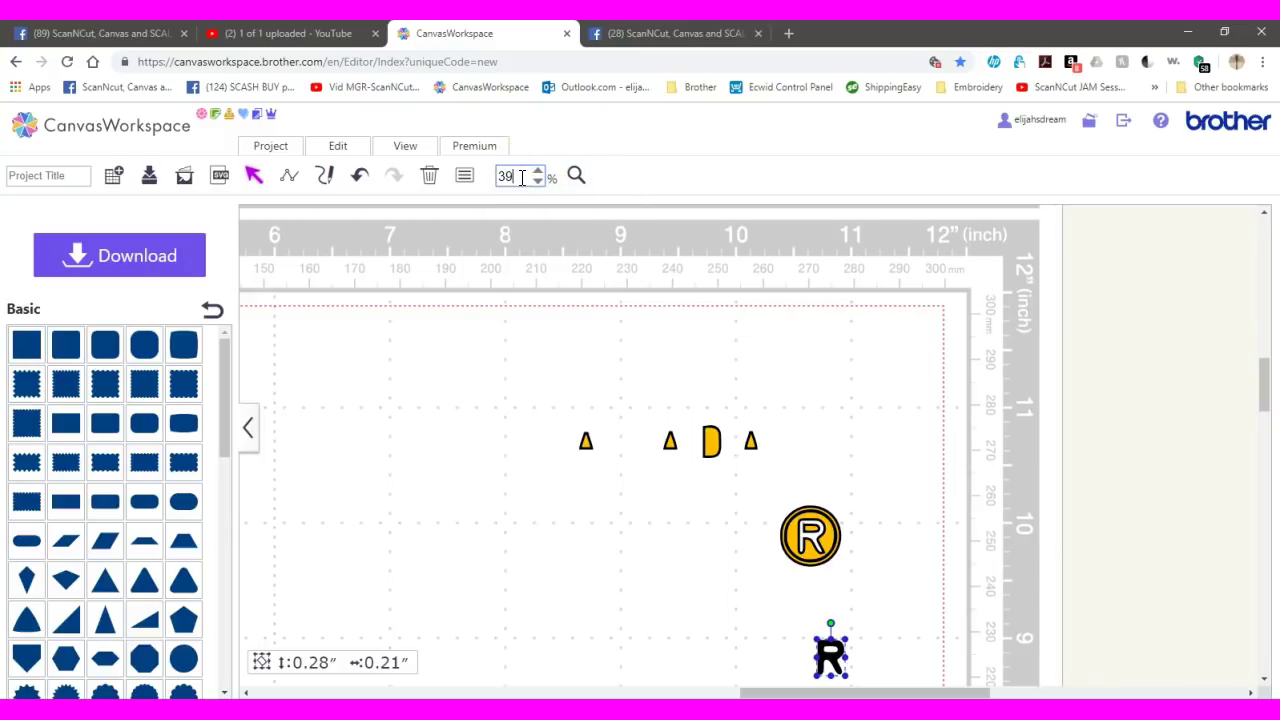
text(39)
key(Return)
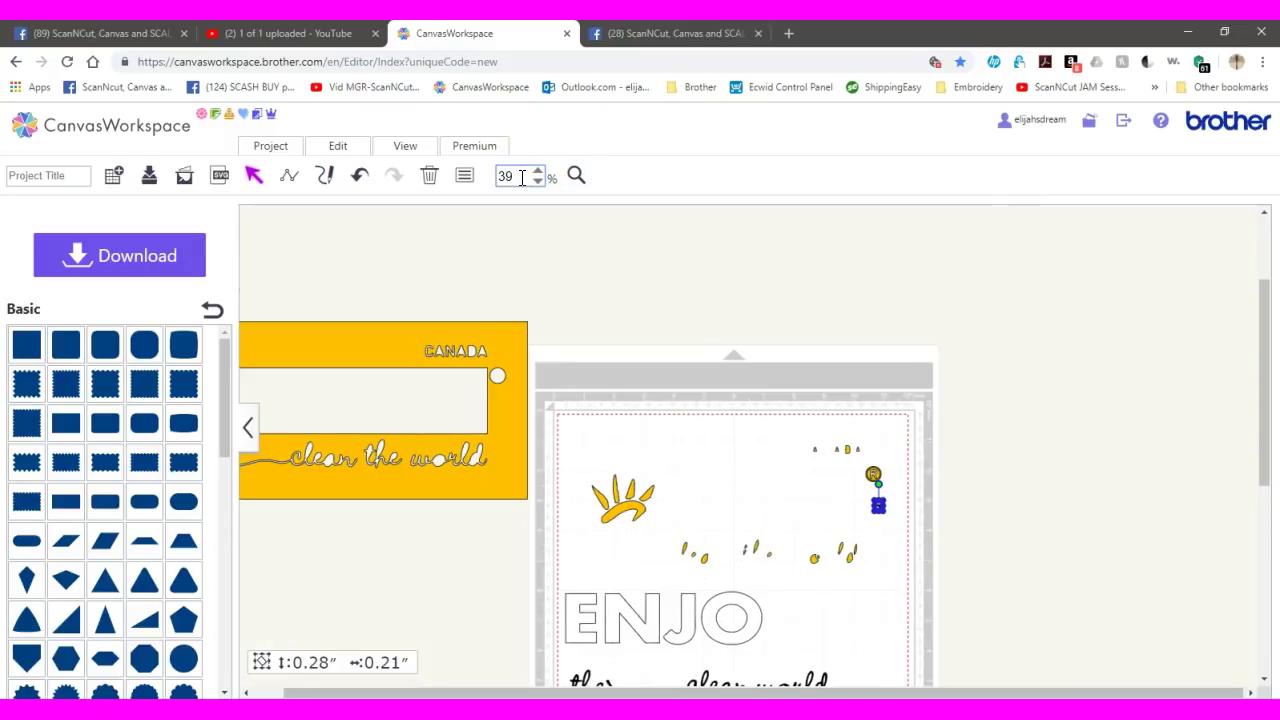
click(879, 507)
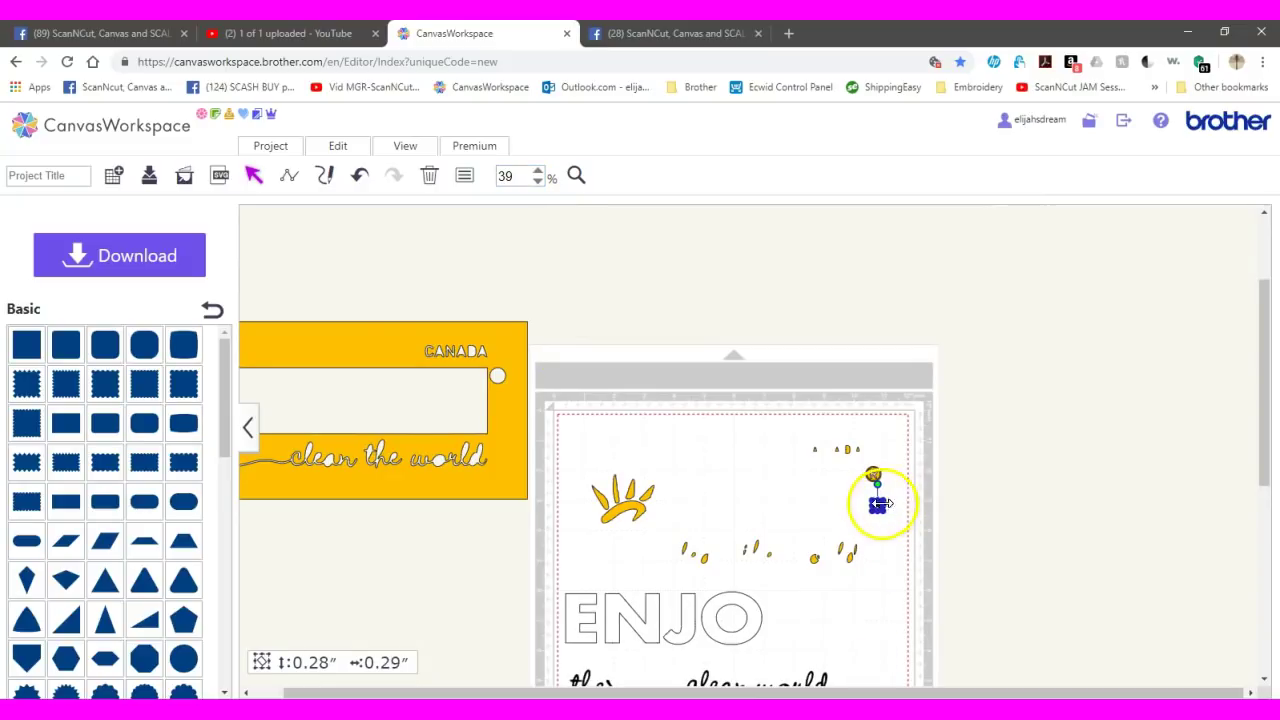
Step: Move the black R further down and bring the yellow CANADA panel onto the top of the mat
drag(888, 541, 888, 671)
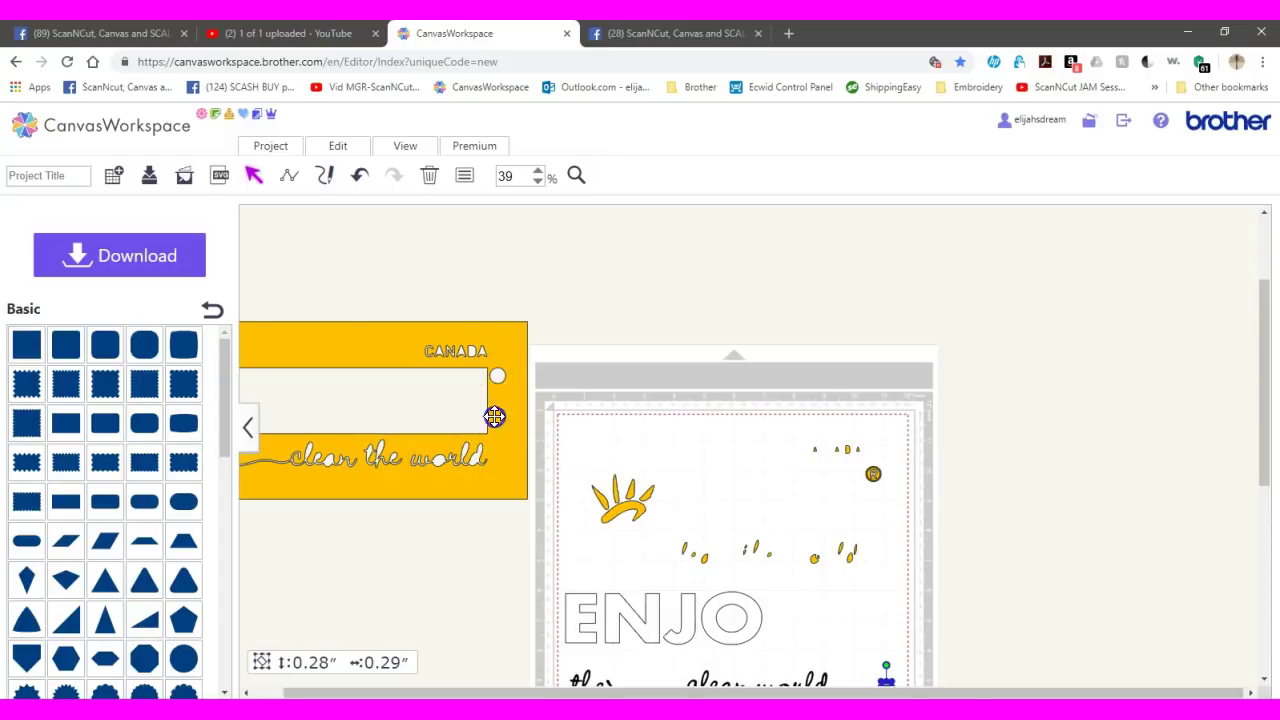
drag(495, 416, 871, 515)
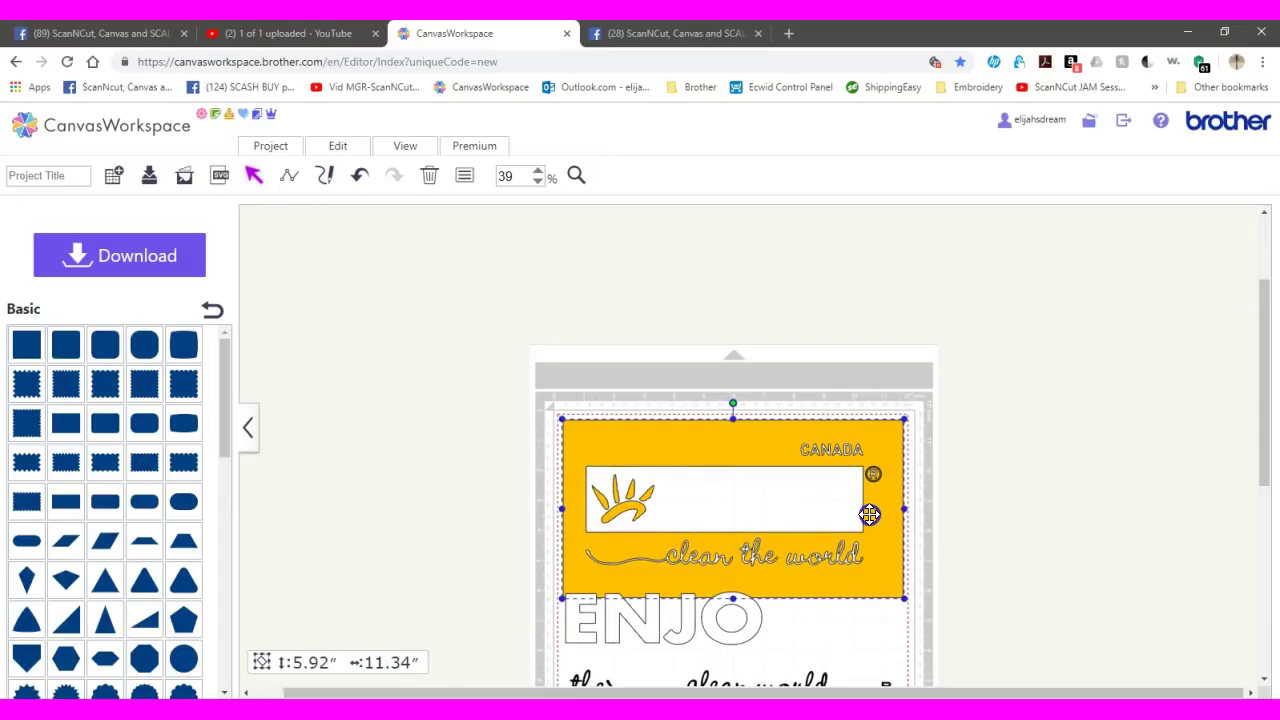
drag(870, 514, 871, 514)
Step: Try 'world' on the panel and back, nudge the ENJO outline down, and select the panel's contents
drag(811, 683, 840, 551)
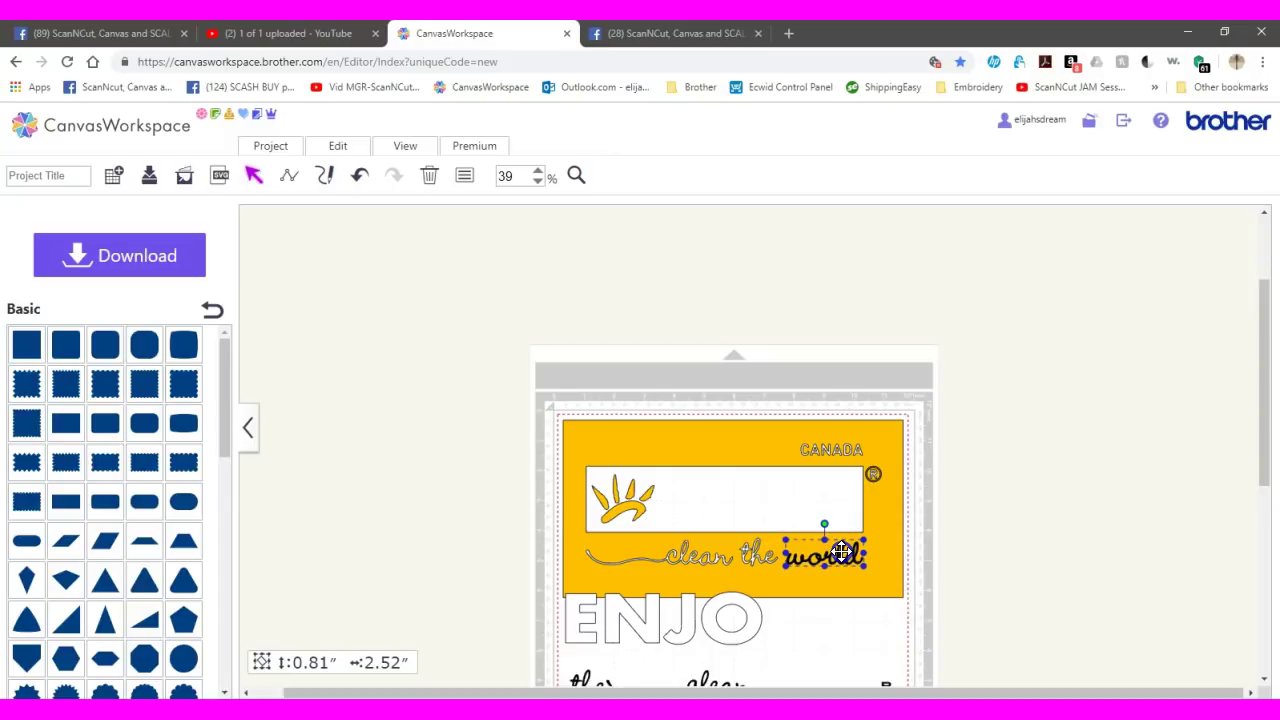
drag(841, 551, 818, 680)
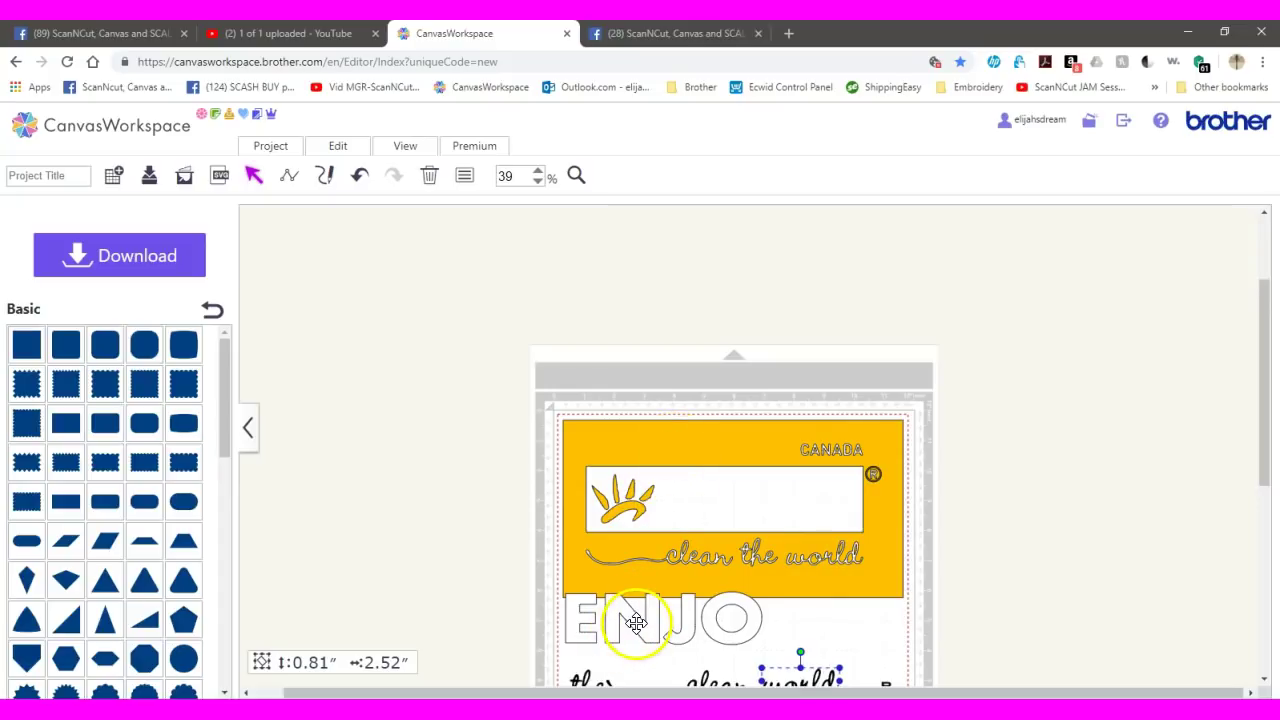
drag(637, 623, 636, 630)
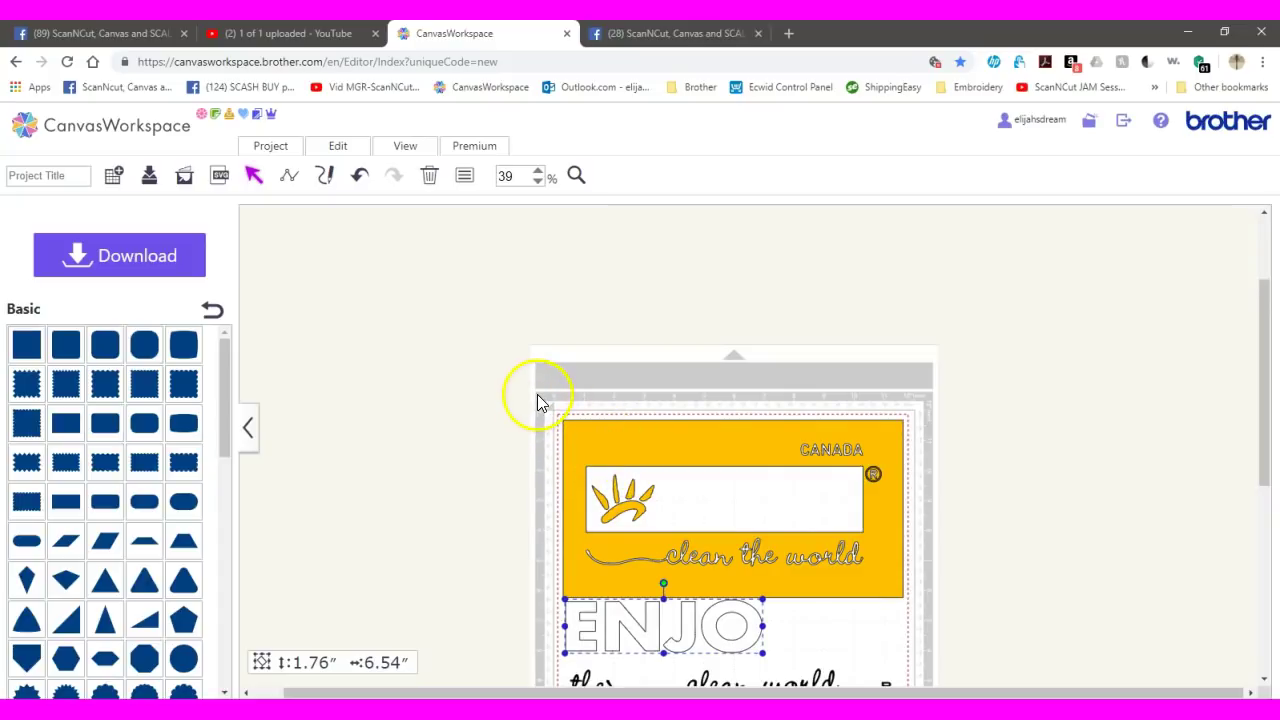
drag(537, 394, 957, 600)
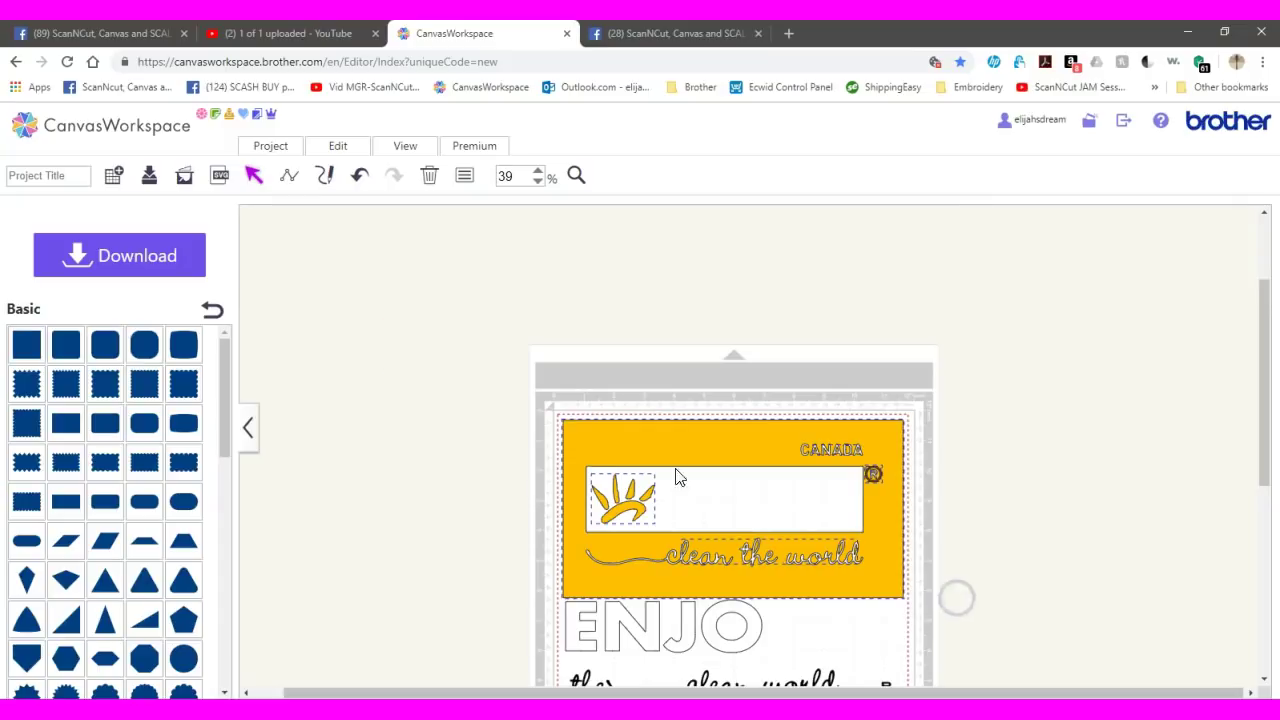
Step: Group the yellow CANADA panel with its pieces and nudge the group up and left
click(341, 148)
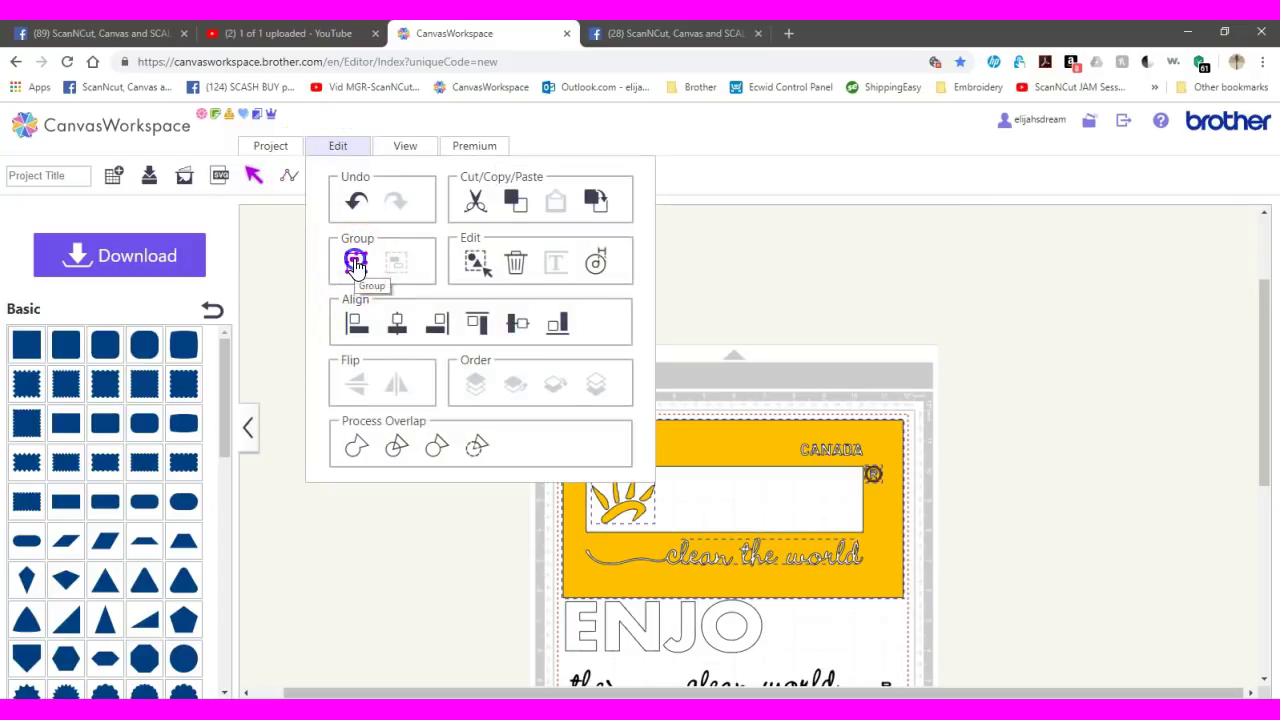
click(654, 439)
drag(654, 439, 650, 435)
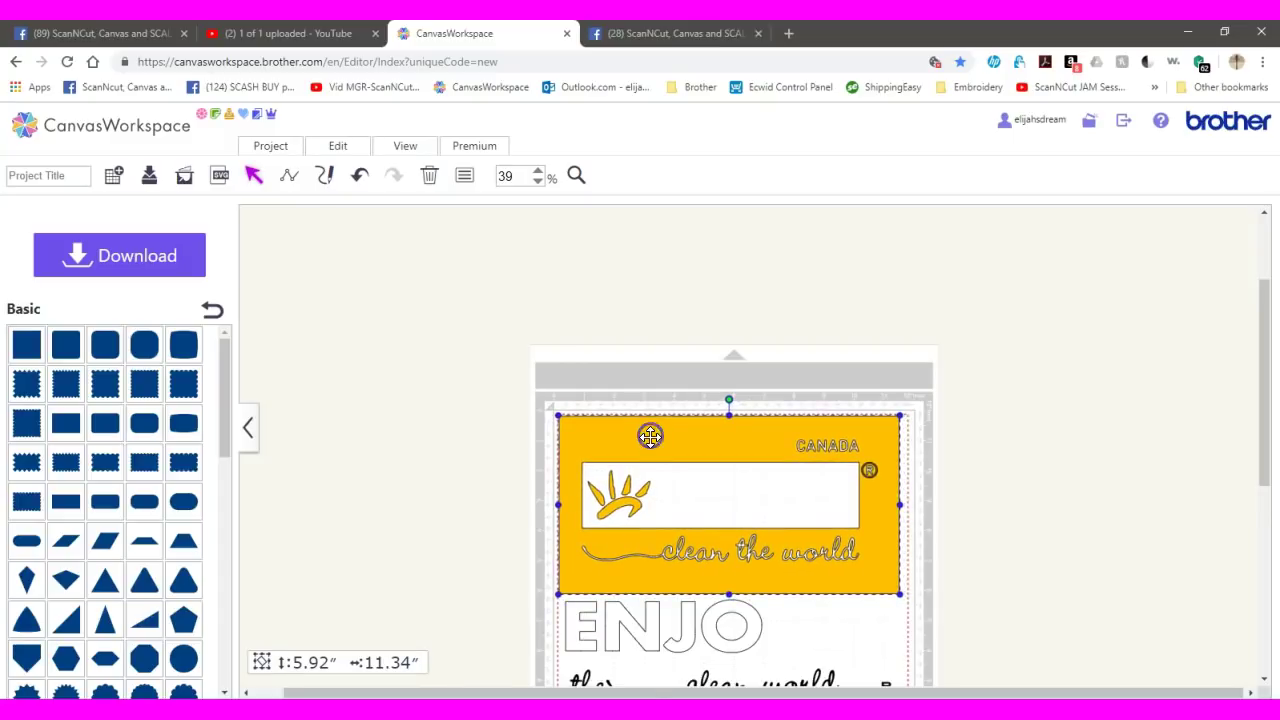
Step: Nudge the outlined ENJO letters slightly left, just below the yellow group
click(646, 634)
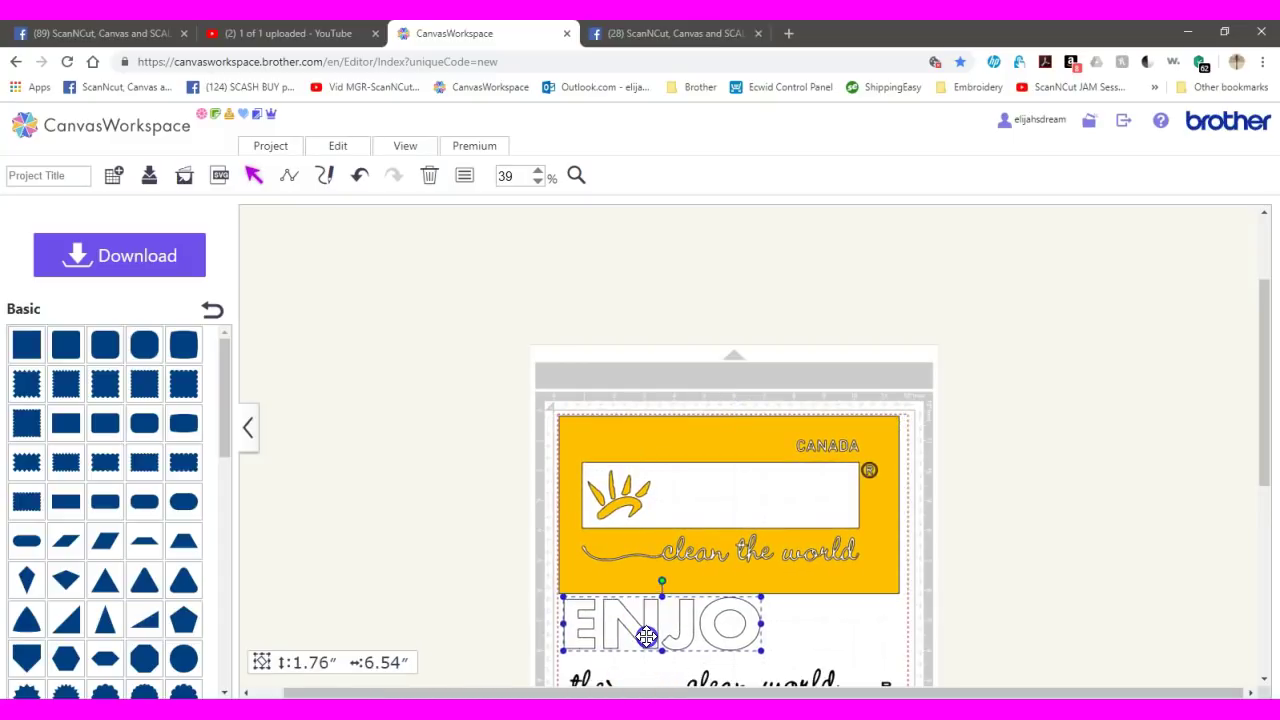
drag(647, 636, 644, 635)
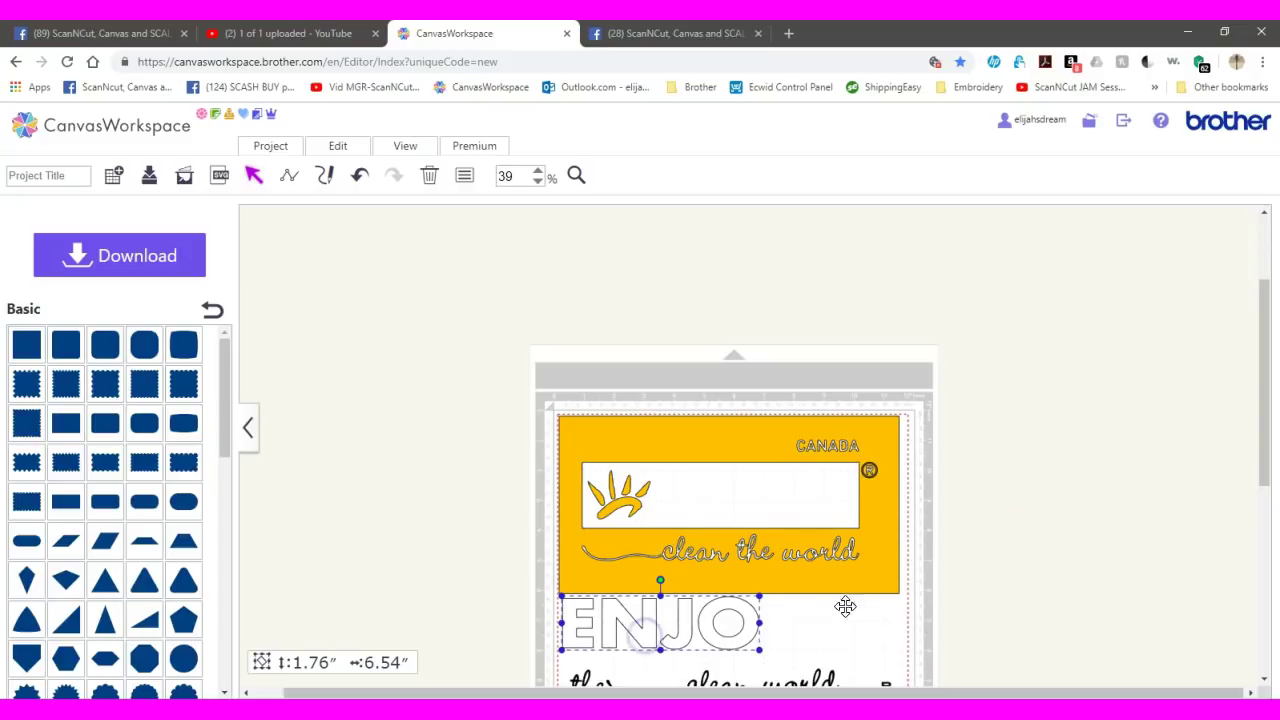
drag(1266, 409, 1263, 471)
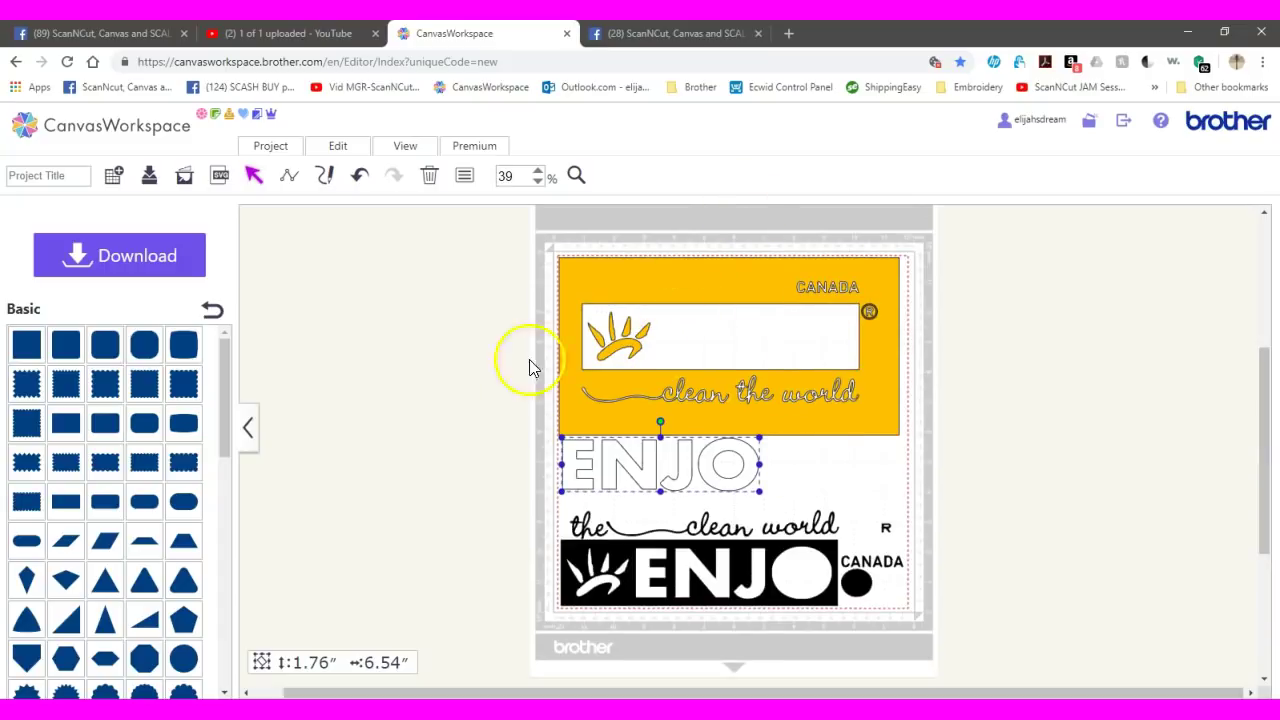